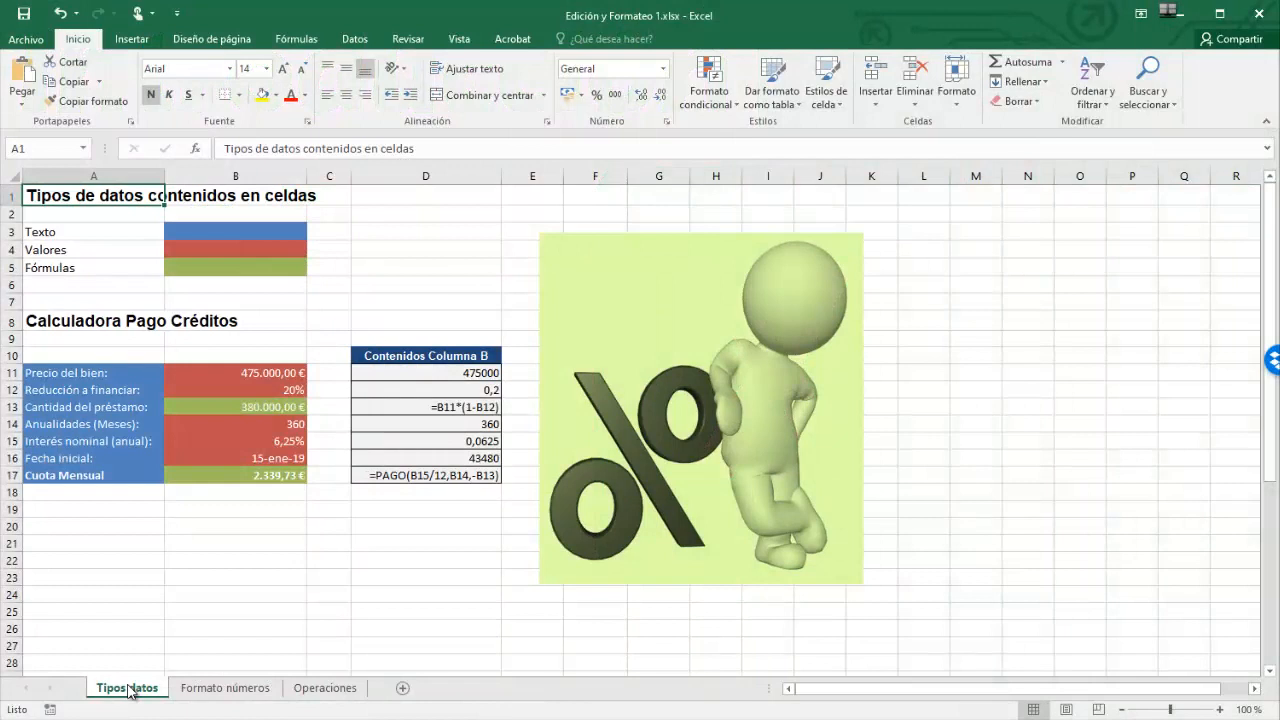
# Step: Look through the Formato números and Operaciones sheets and return to Formato números
pyautogui.click(199, 697)
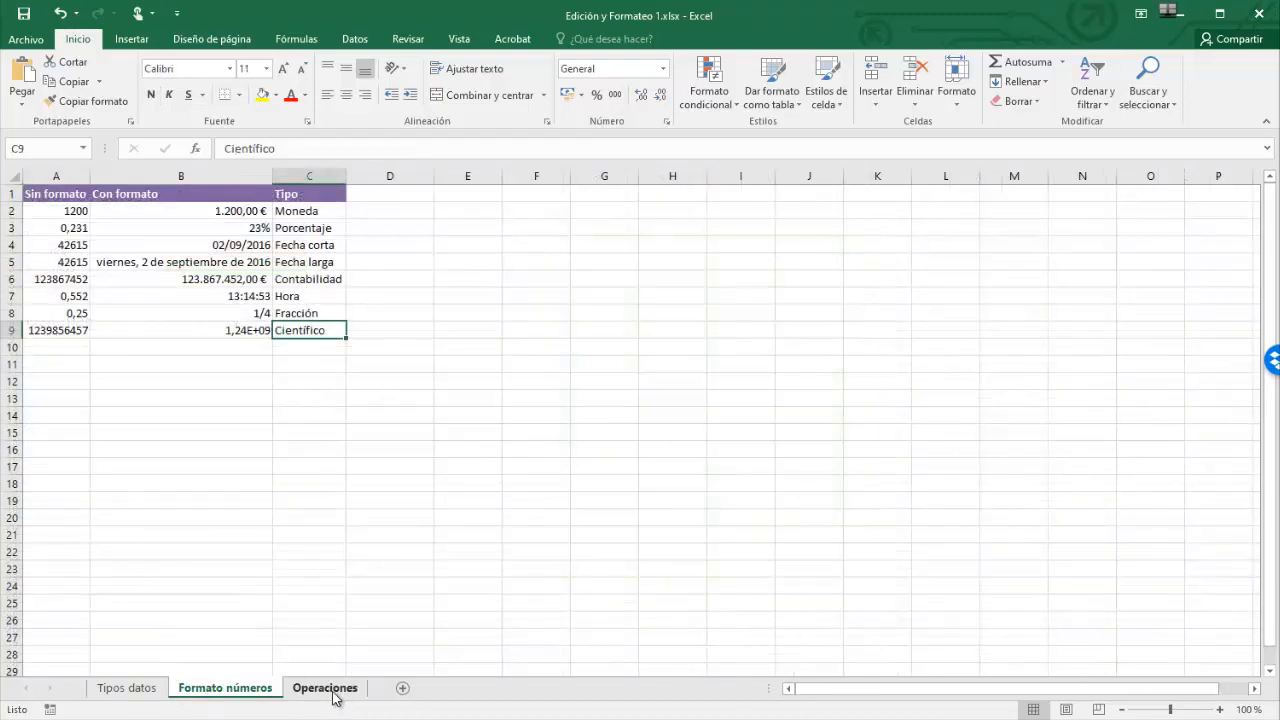
pyautogui.click(335, 688)
pyautogui.click(175, 697)
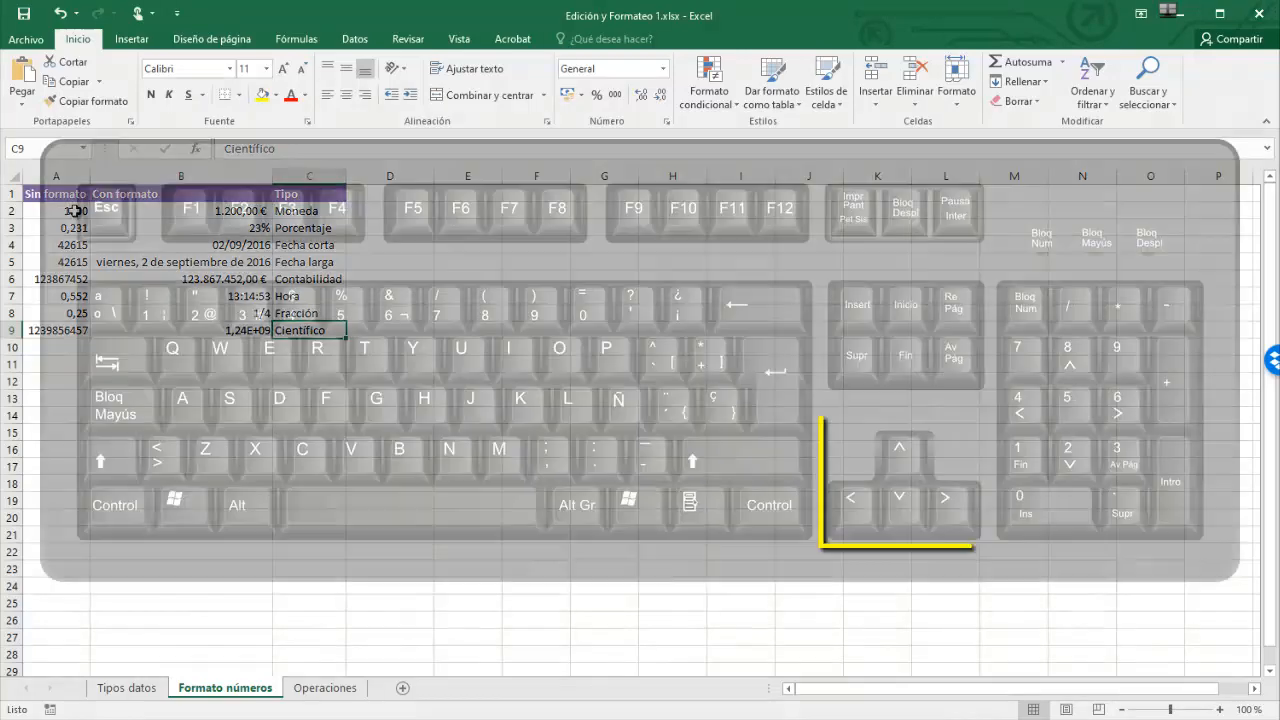
# Step: Move the active cell one cell at a time along row 9 and up and down column C, ending at C9
pyautogui.press('Left')
pyautogui.press('Left')
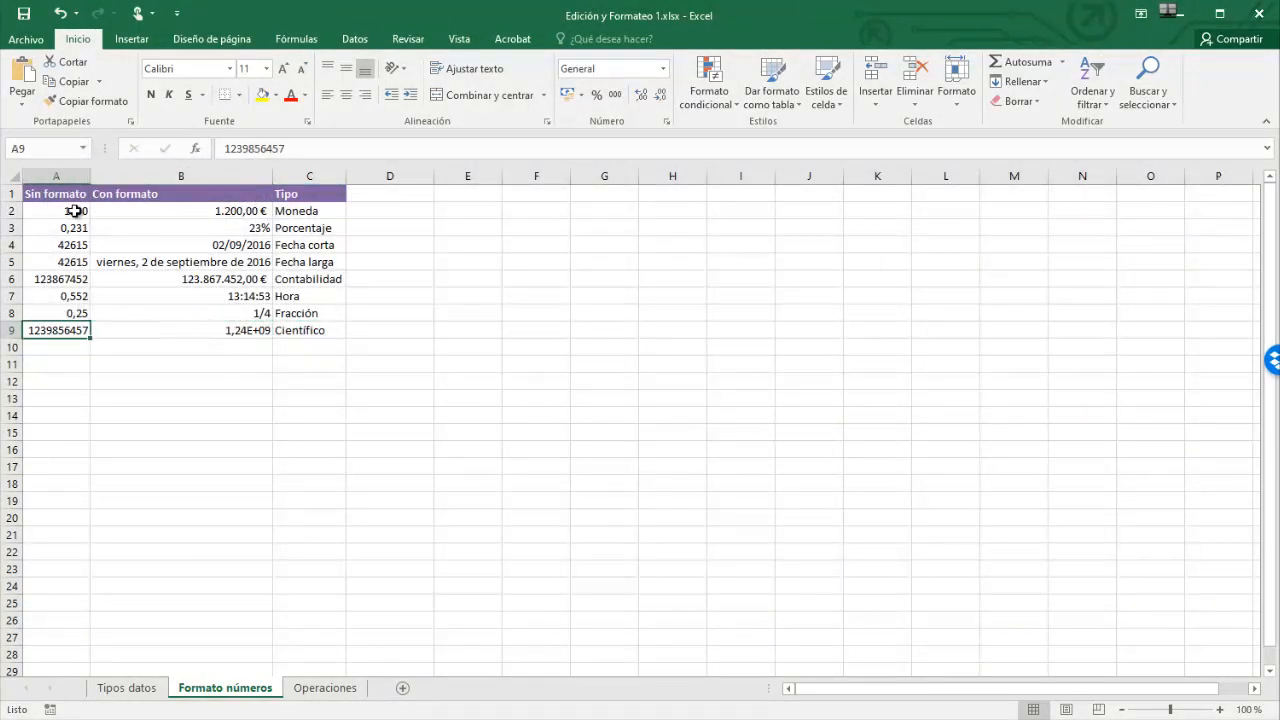
pyautogui.press('Right')
pyautogui.press('Right')
pyautogui.press('Up')
pyautogui.press('Up')
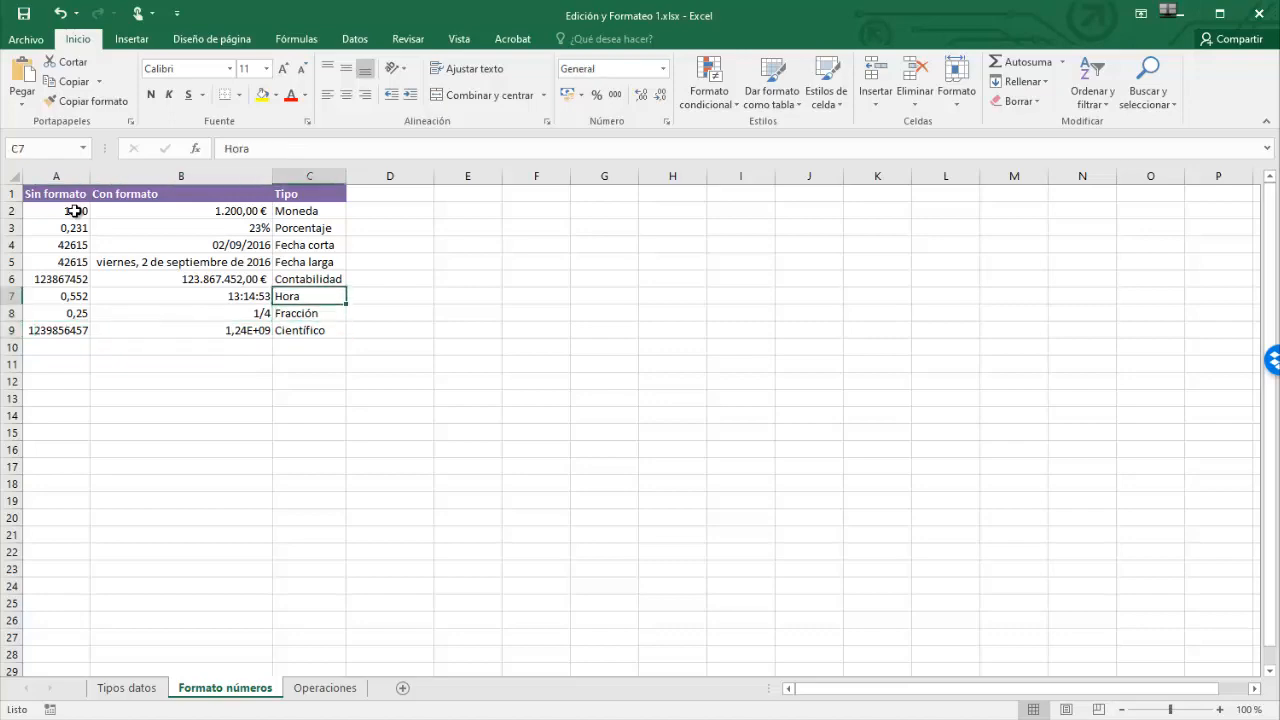
pyautogui.press('Up')
pyautogui.press('Up')
pyautogui.press('Down')
pyautogui.press('Down')
pyautogui.press('Down')
pyautogui.press('Down')
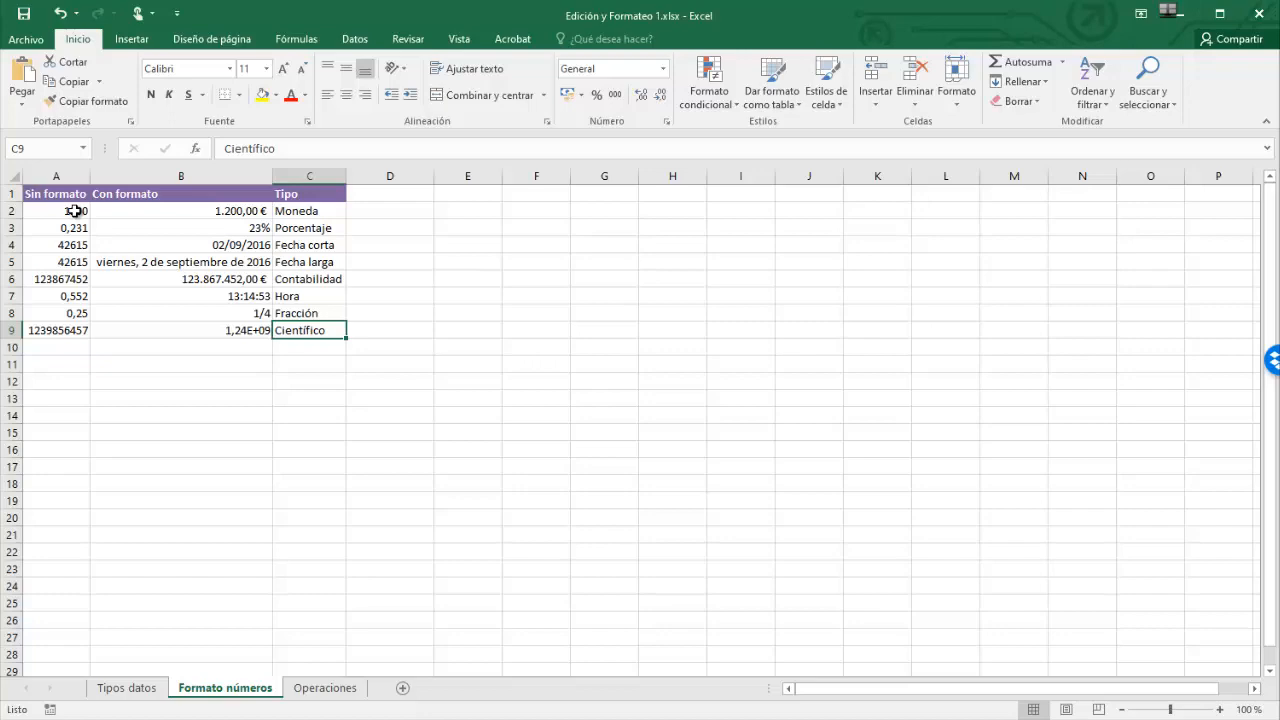
# Step: Move the active cell one screen down and back up, and one screen right and back to C9
pyautogui.press('pagedown')
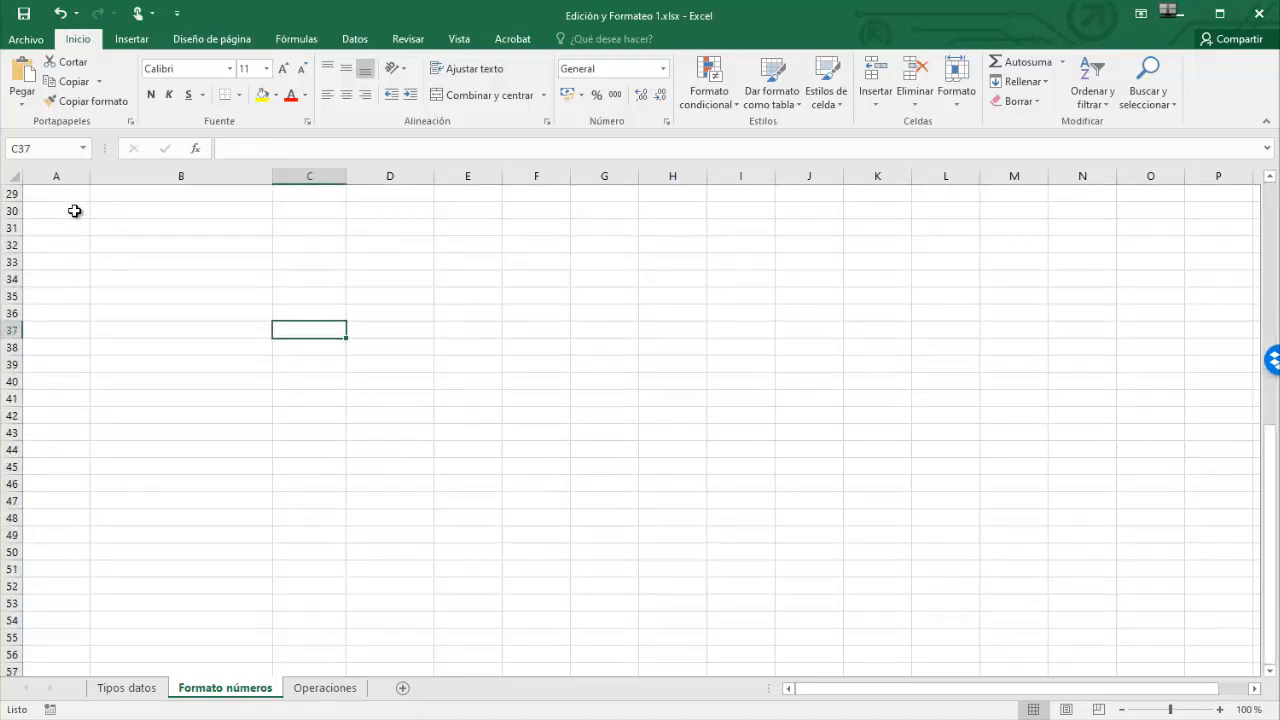
pyautogui.press('pageup')
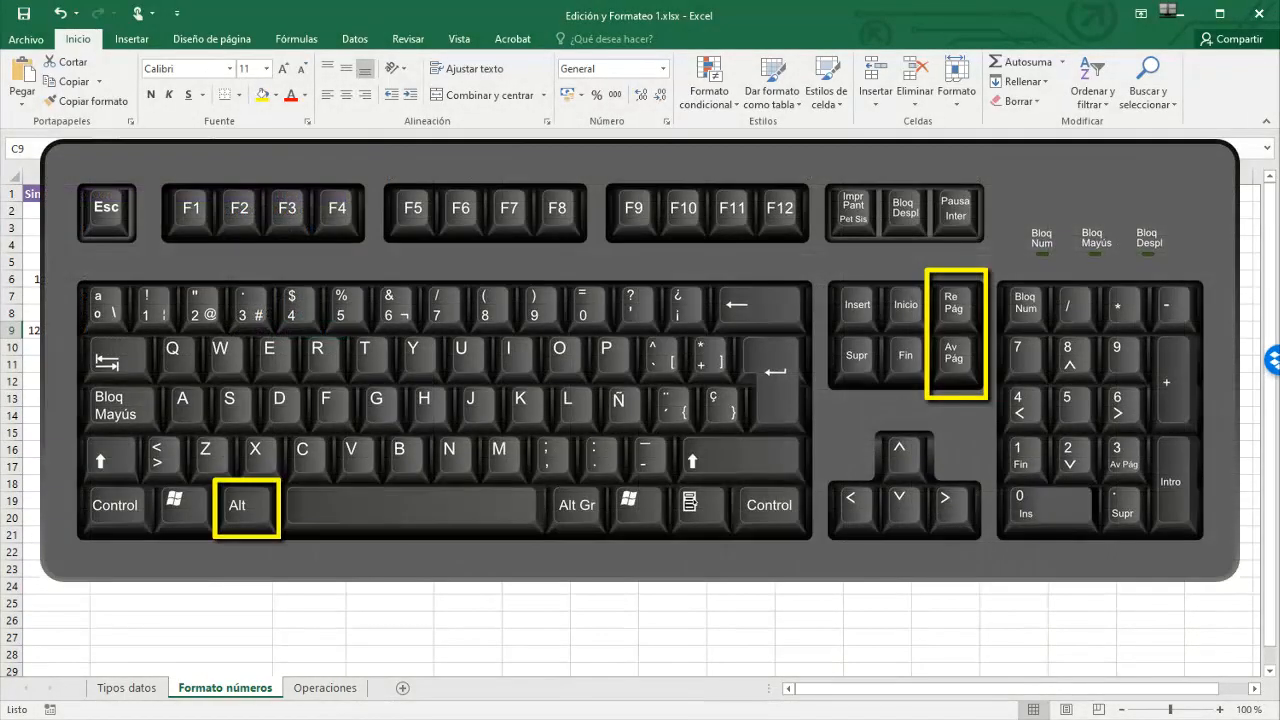
pyautogui.press('alt')
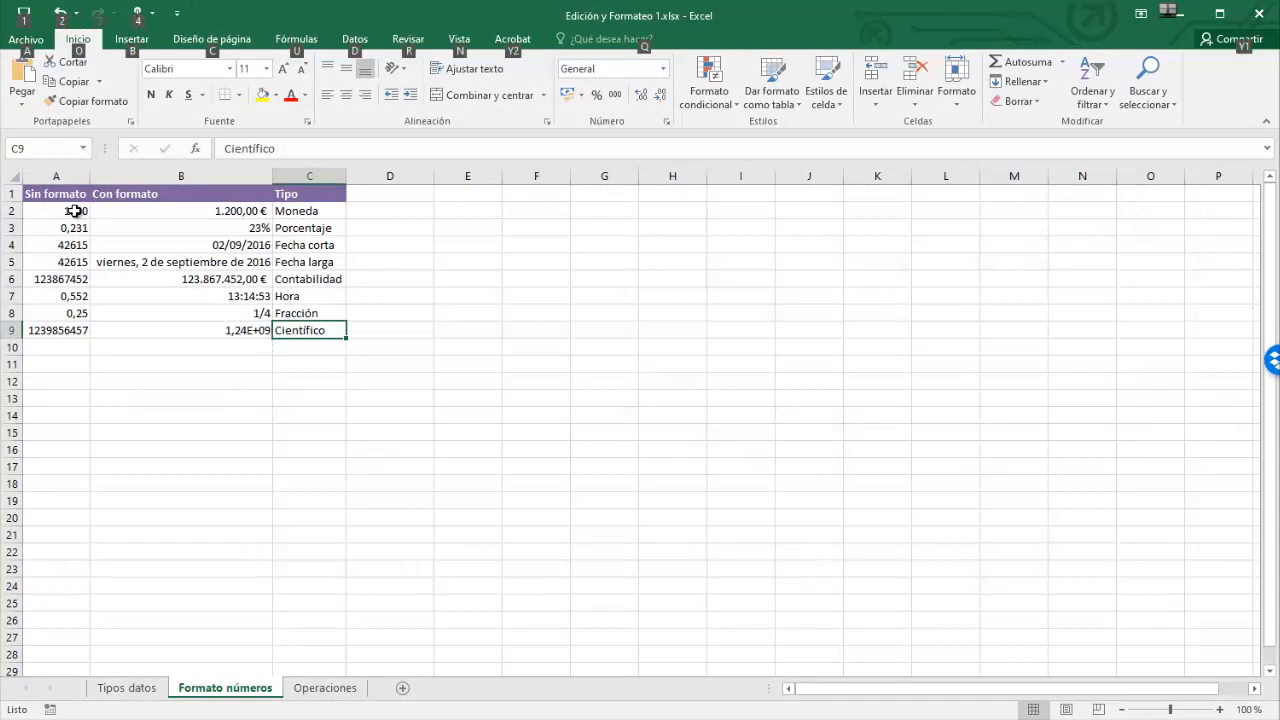
pyautogui.hotkey('alt', 'pagedown')
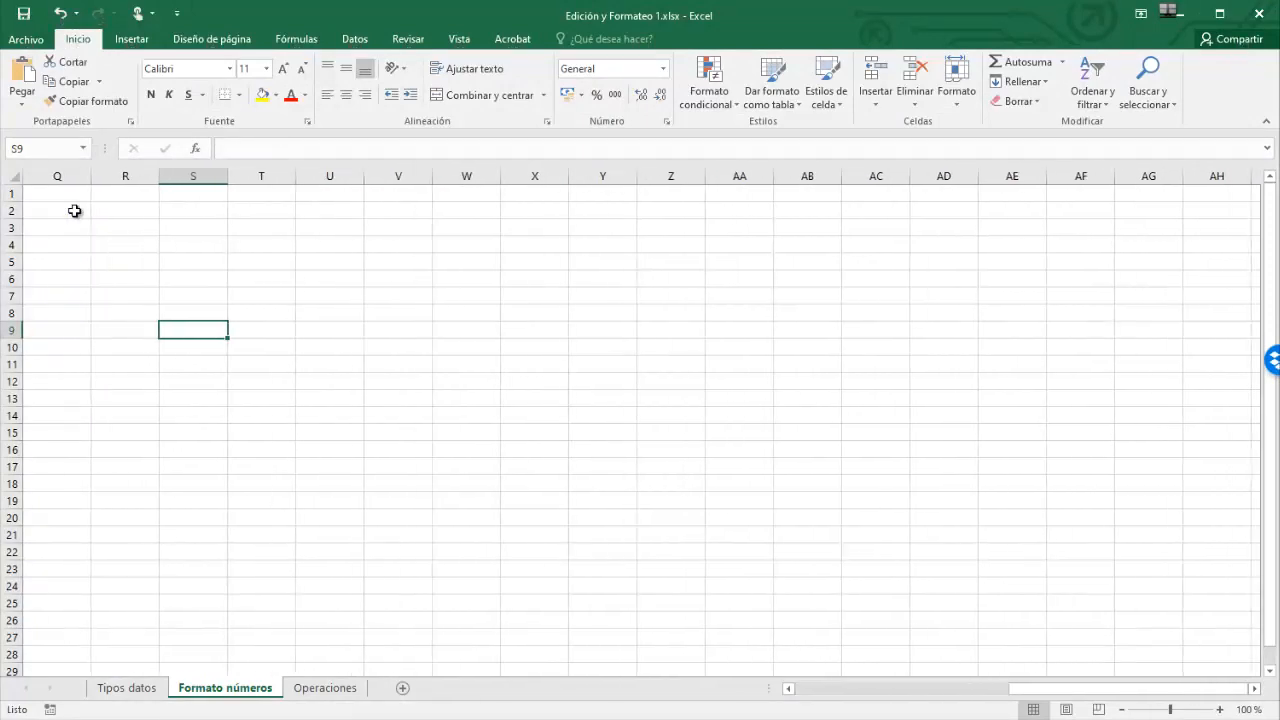
pyautogui.hotkey('alt', 'pageup')
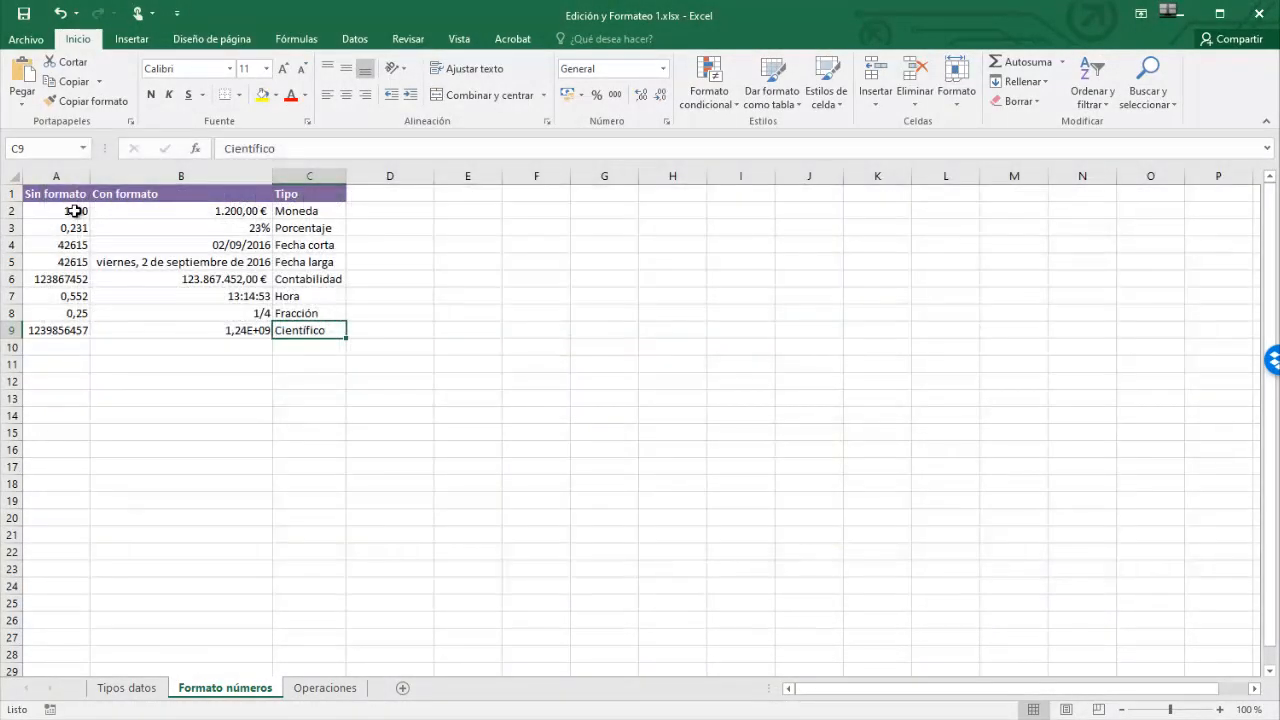
# Step: Jump between the edges of the data block along row 1 and column A, ending at A1
pyautogui.hotkey('ctrl', 'Up')
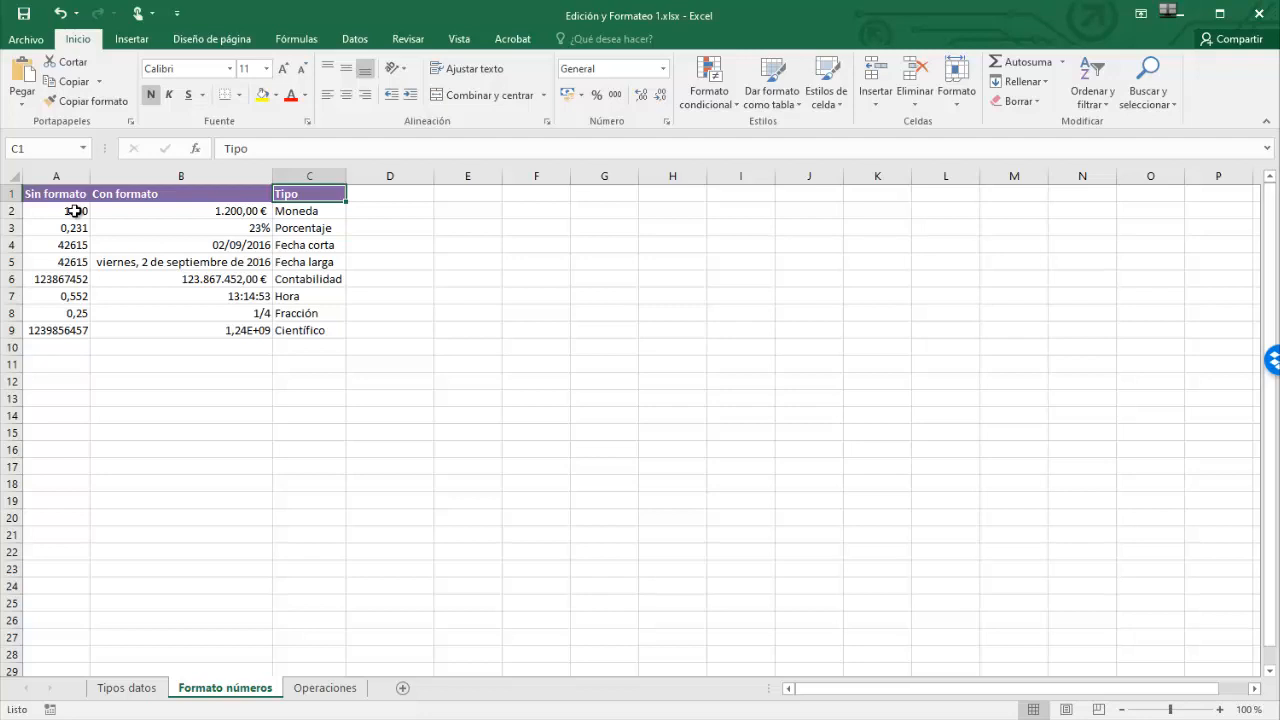
pyautogui.hotkey('ctrl', 'Left')
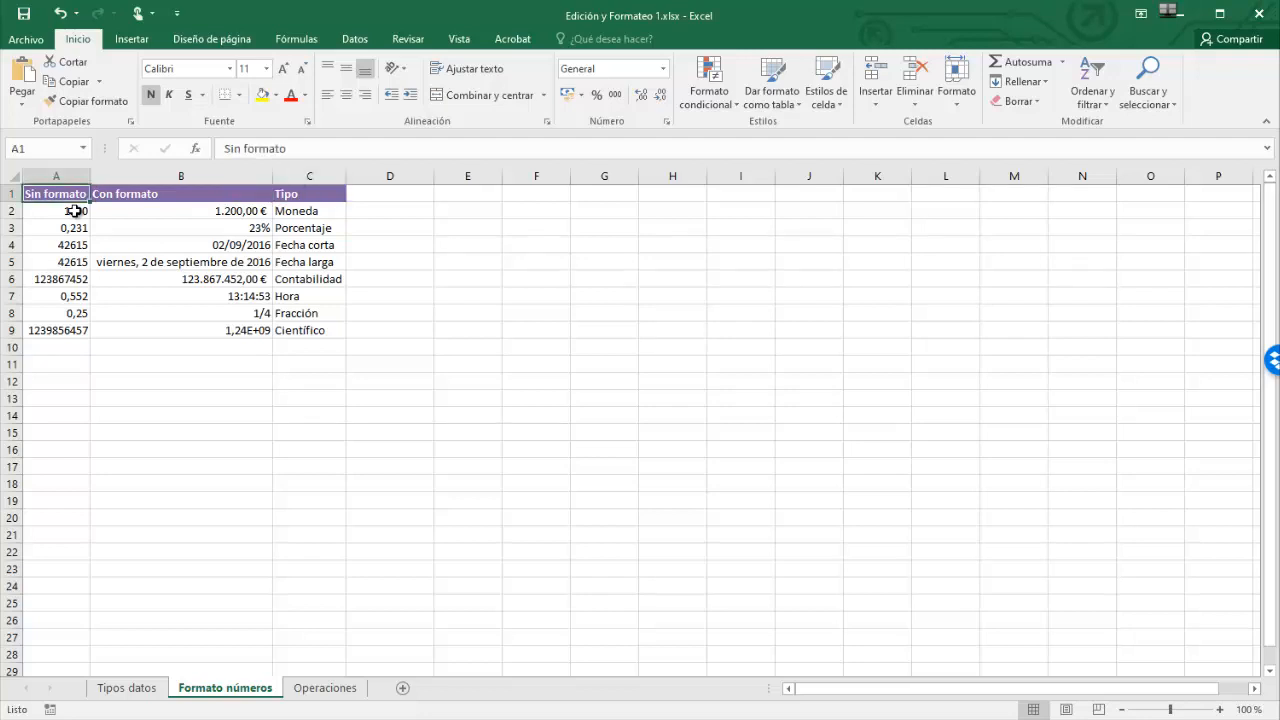
pyautogui.hotkey('ctrl', 'Right')
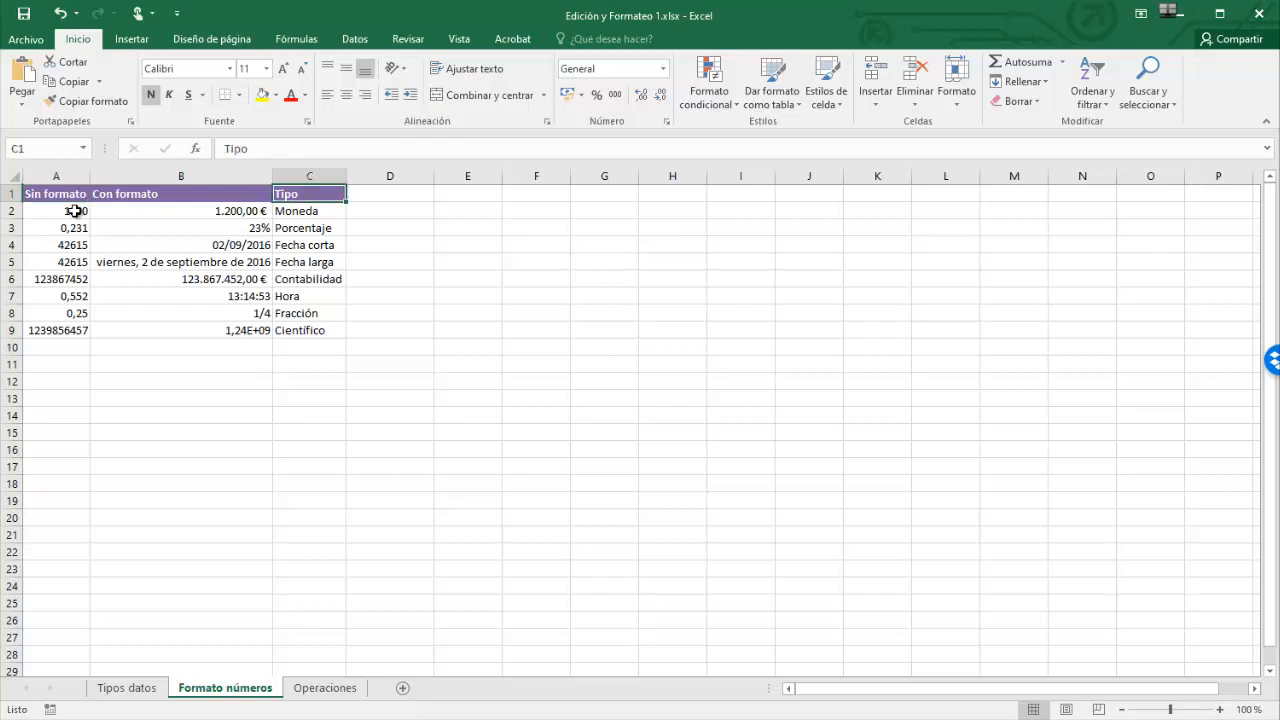
pyautogui.hotkey('ctrl', 'Left')
pyautogui.hotkey('ctrl', 'Down')
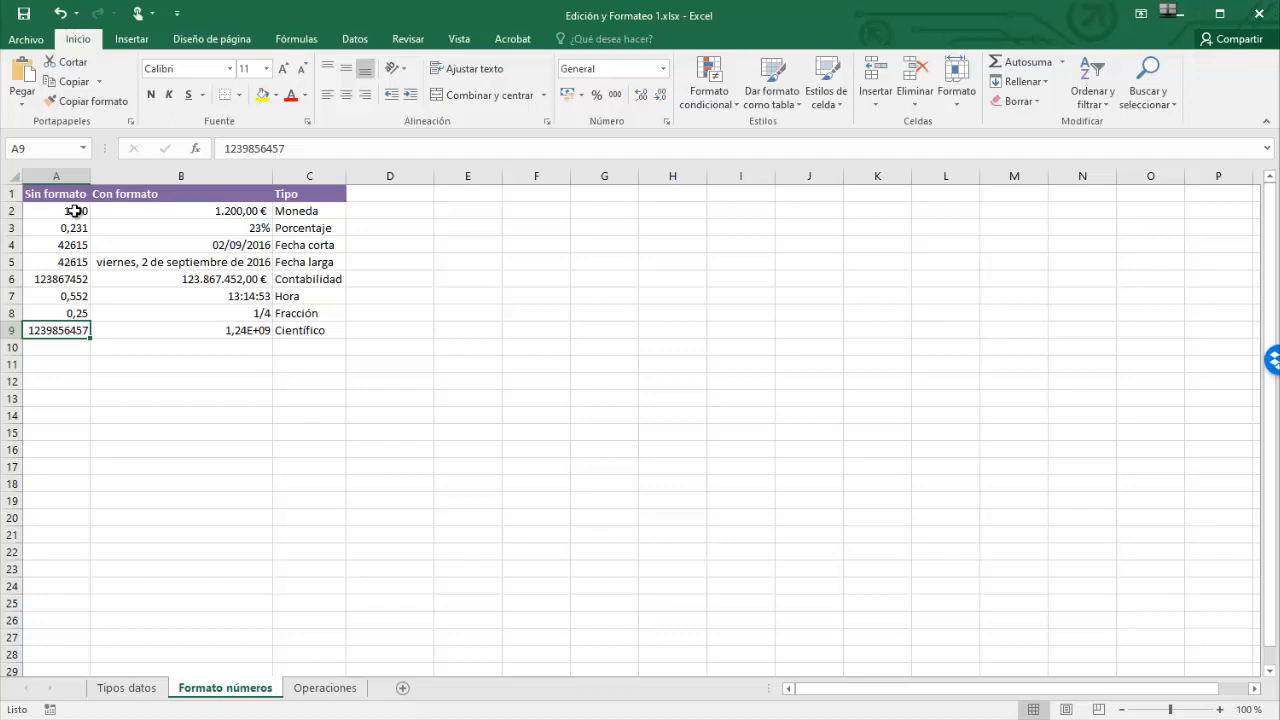
pyautogui.hotkey('ctrl', 'Up')
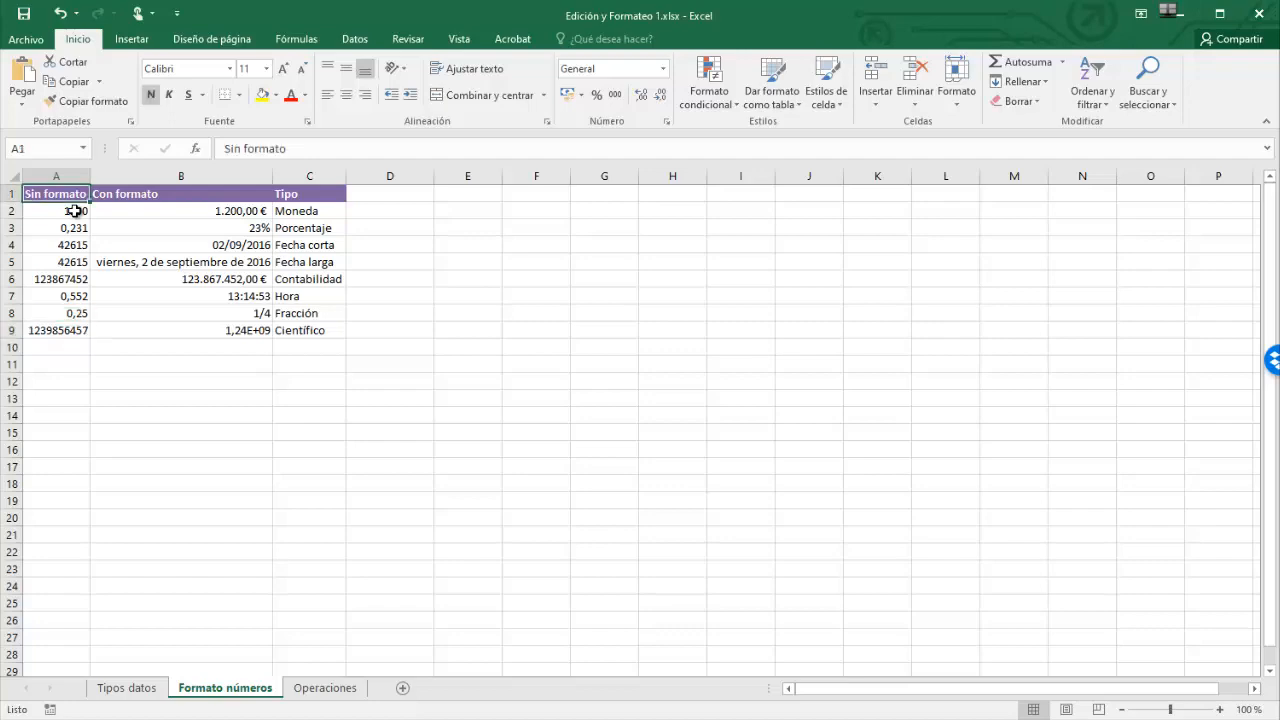
# Step: From cell B7, jump to the sheet's first cell and its last used cell, and go to the previous sheet
pyautogui.press('Right')
pyautogui.press('Down')
pyautogui.press('Down')
pyautogui.press('Down')
pyautogui.press('Down')
pyautogui.press('Down')
pyautogui.press('Down')
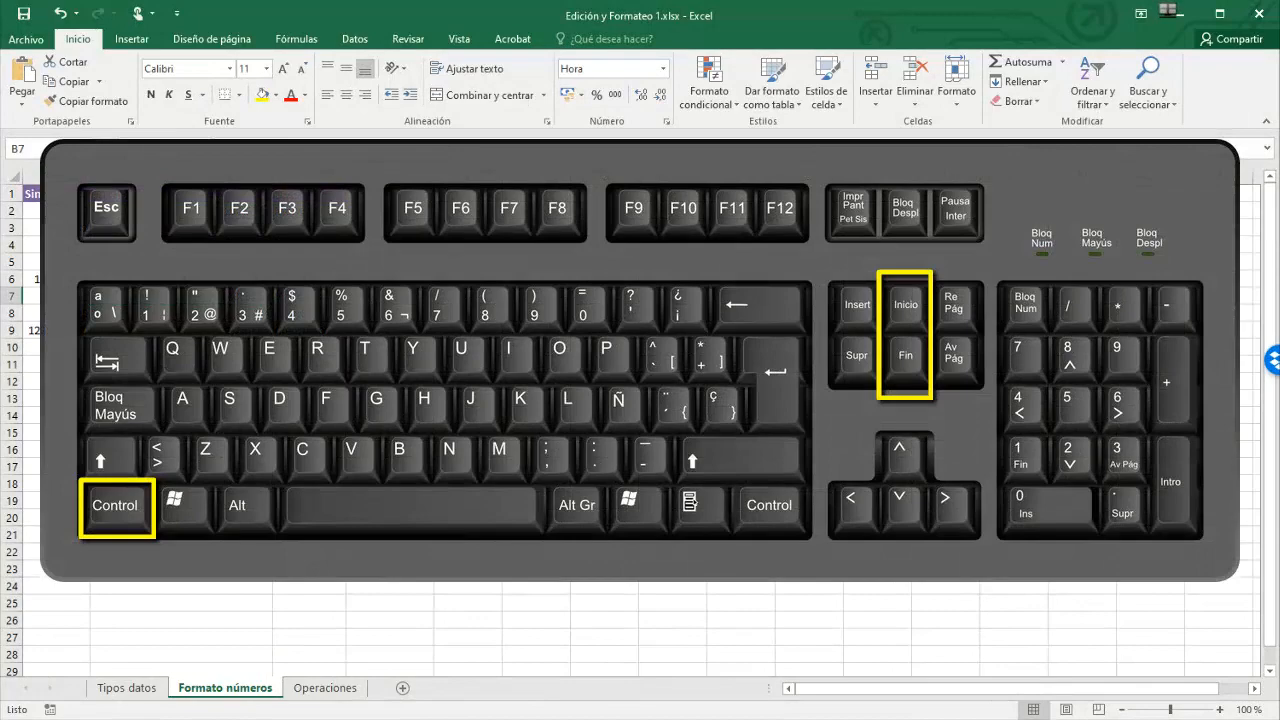
pyautogui.hotkey('ctrl', 'Home')
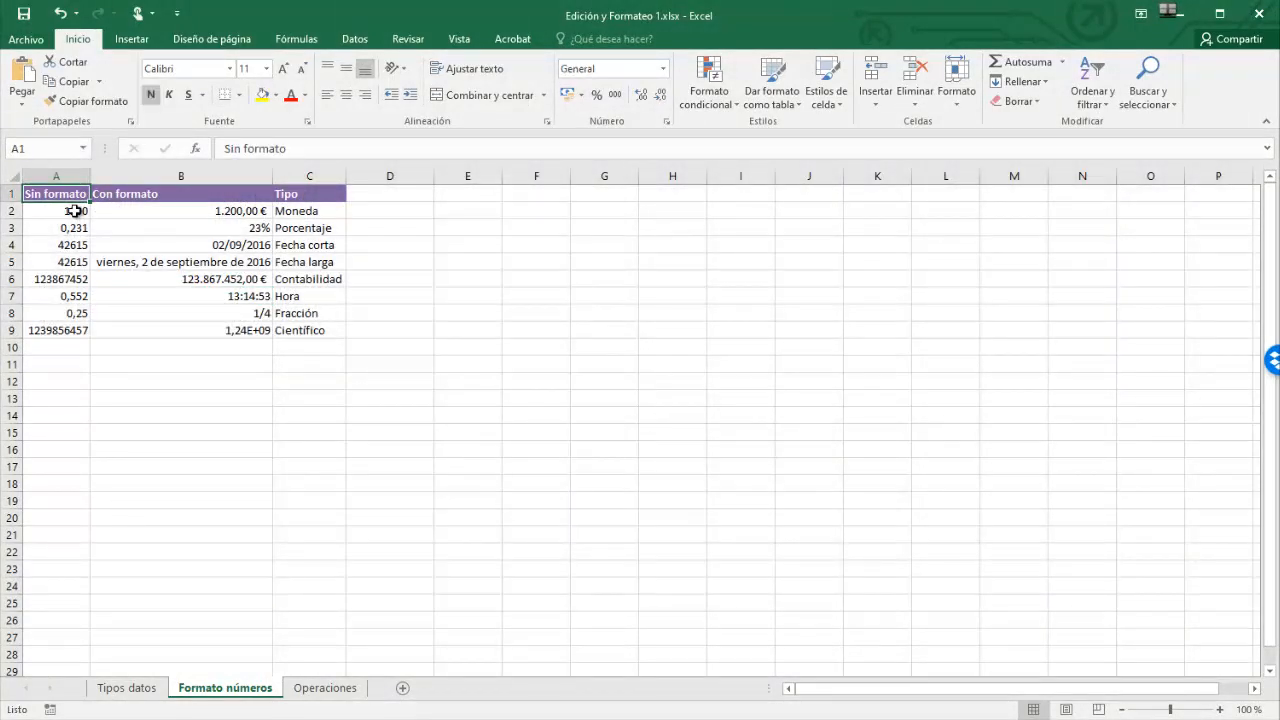
pyautogui.hotkey('ctrl', 'End')
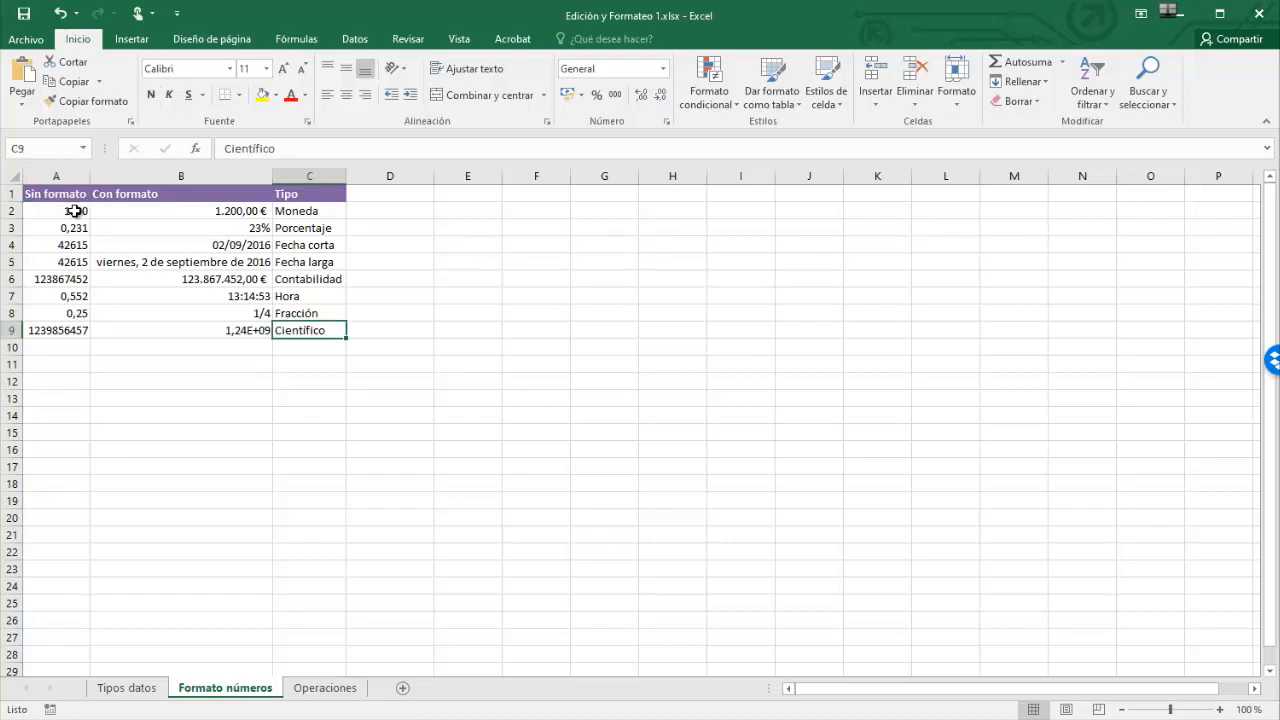
pyautogui.hotkey('ctrl', 'pageup')
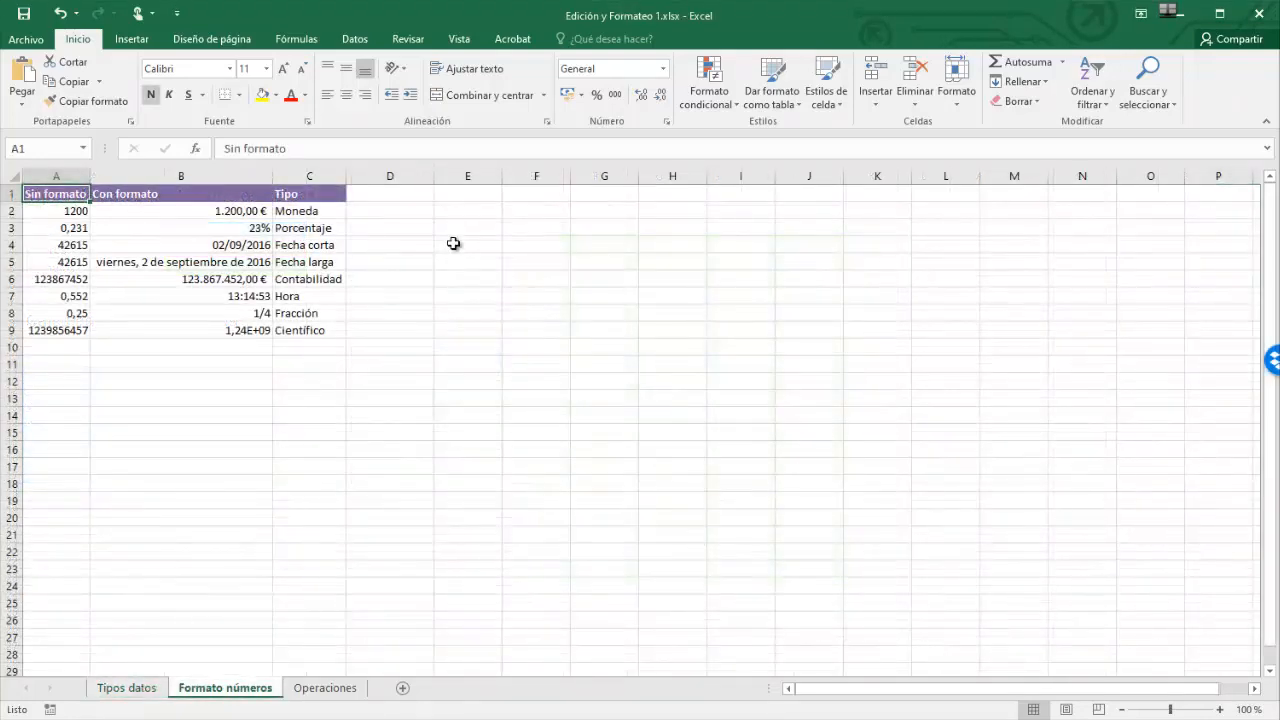
# Step: On the Formato números sheet, enter 456 in E1, 213 in E2 and 432 in F2
pyautogui.click(463, 196)
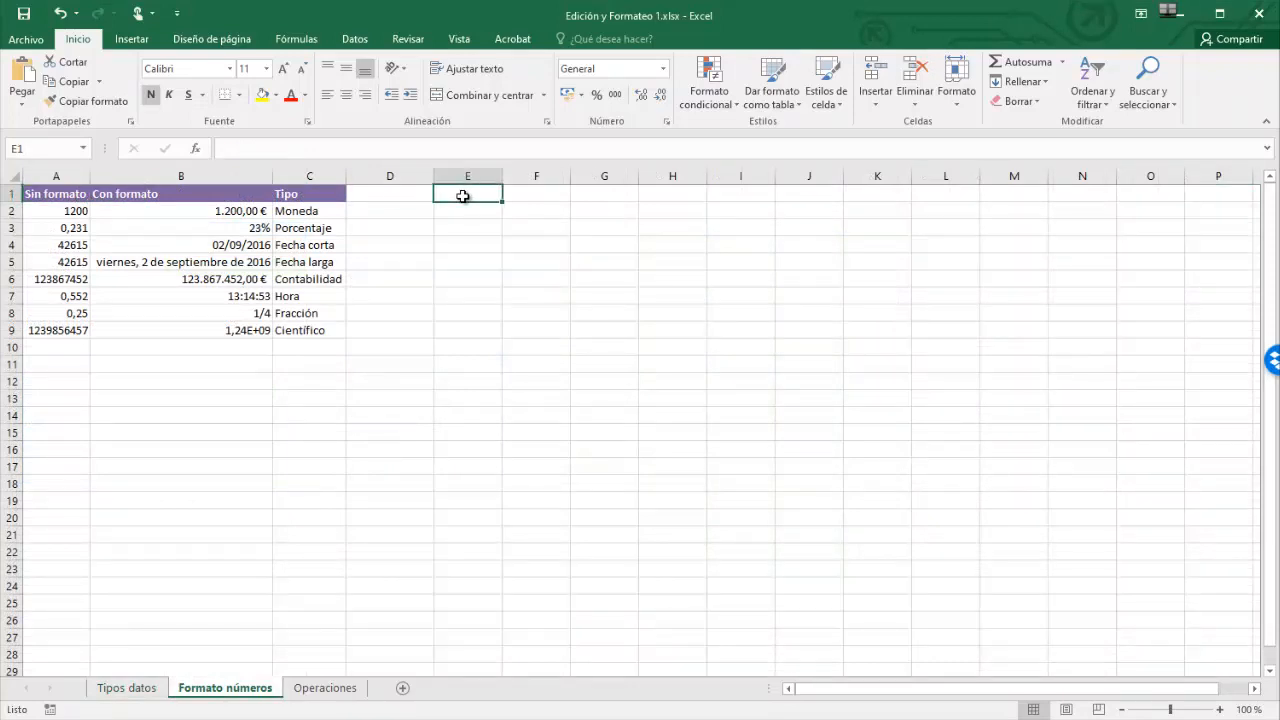
pyautogui.write('456')
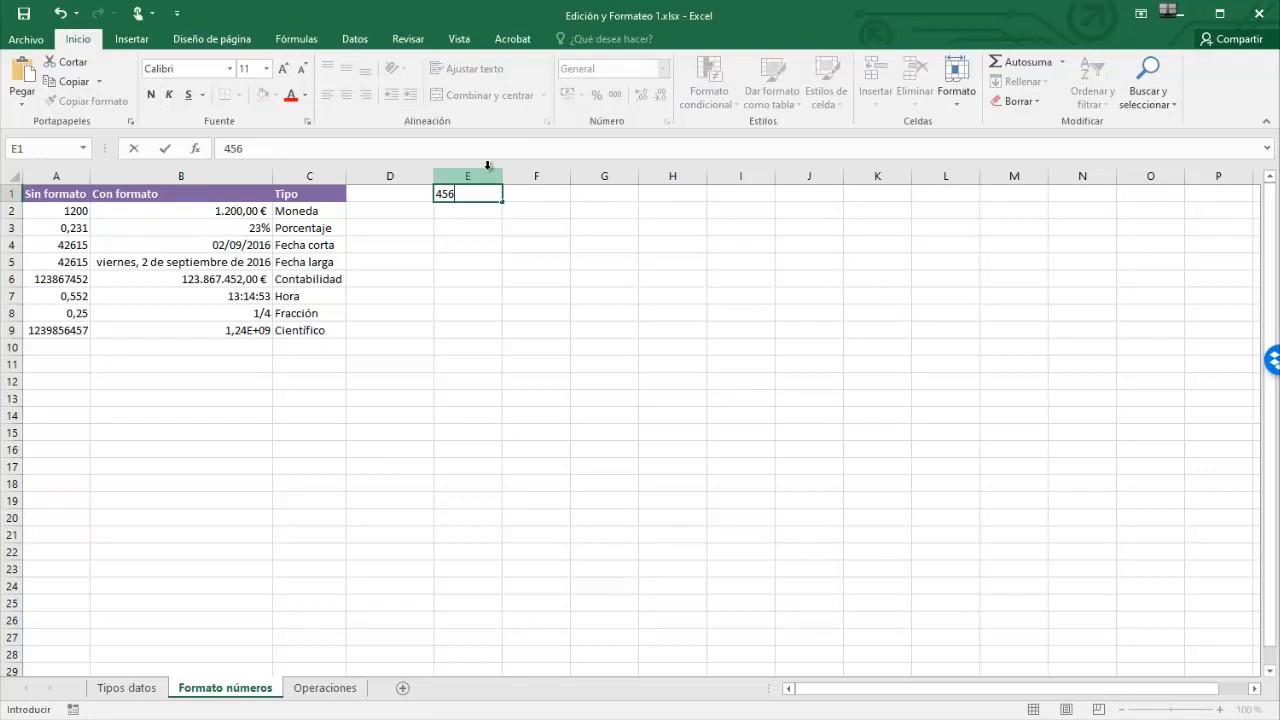
pyautogui.press('Return')
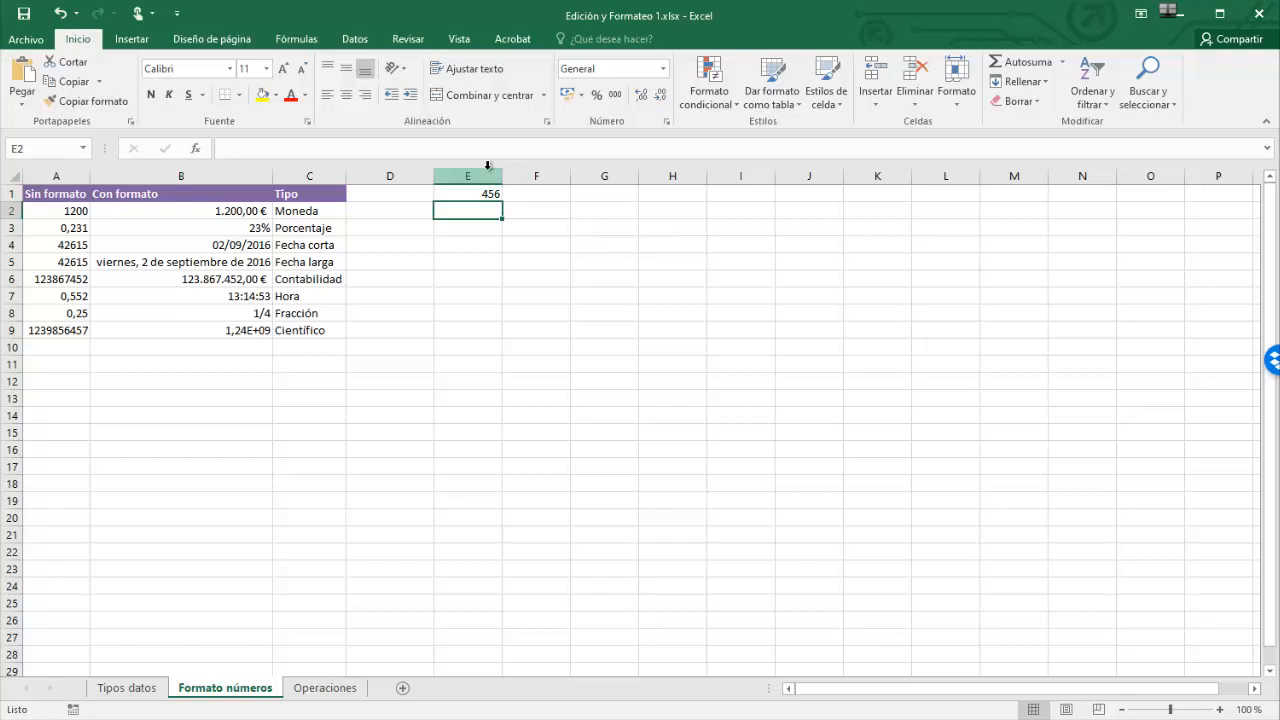
pyautogui.write('213')
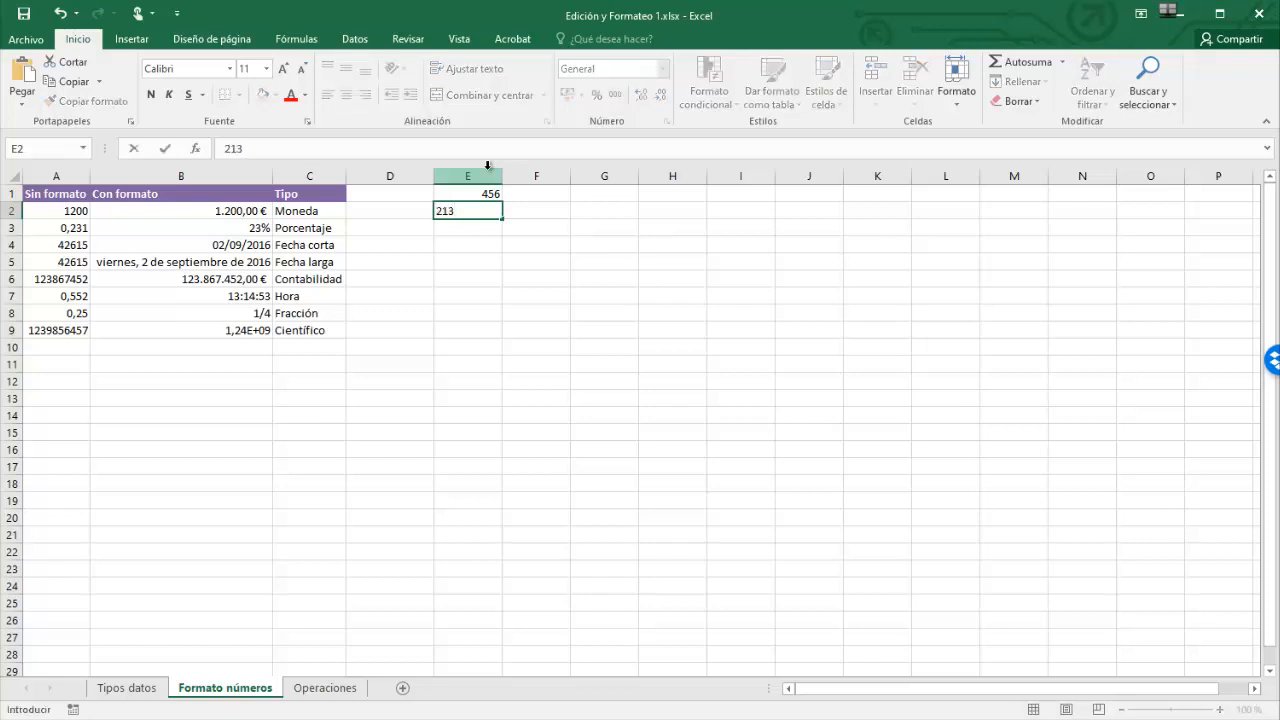
pyautogui.press('Tab')
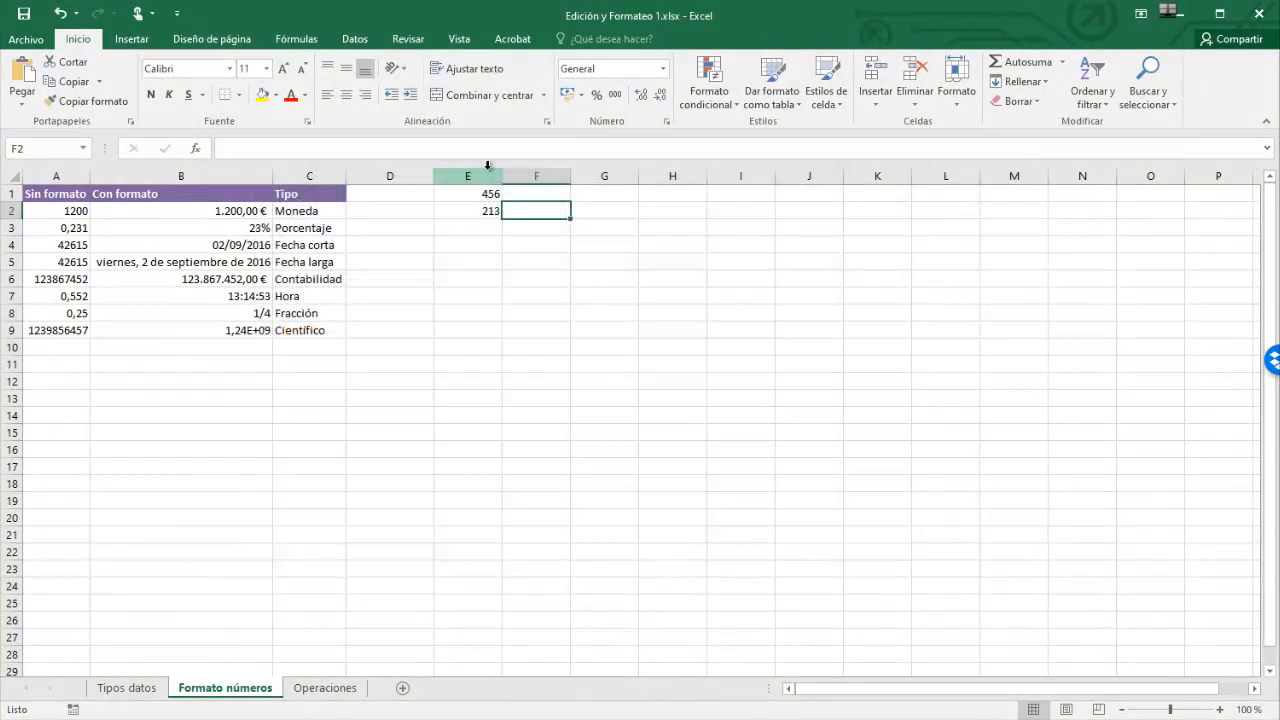
pyautogui.write('452')
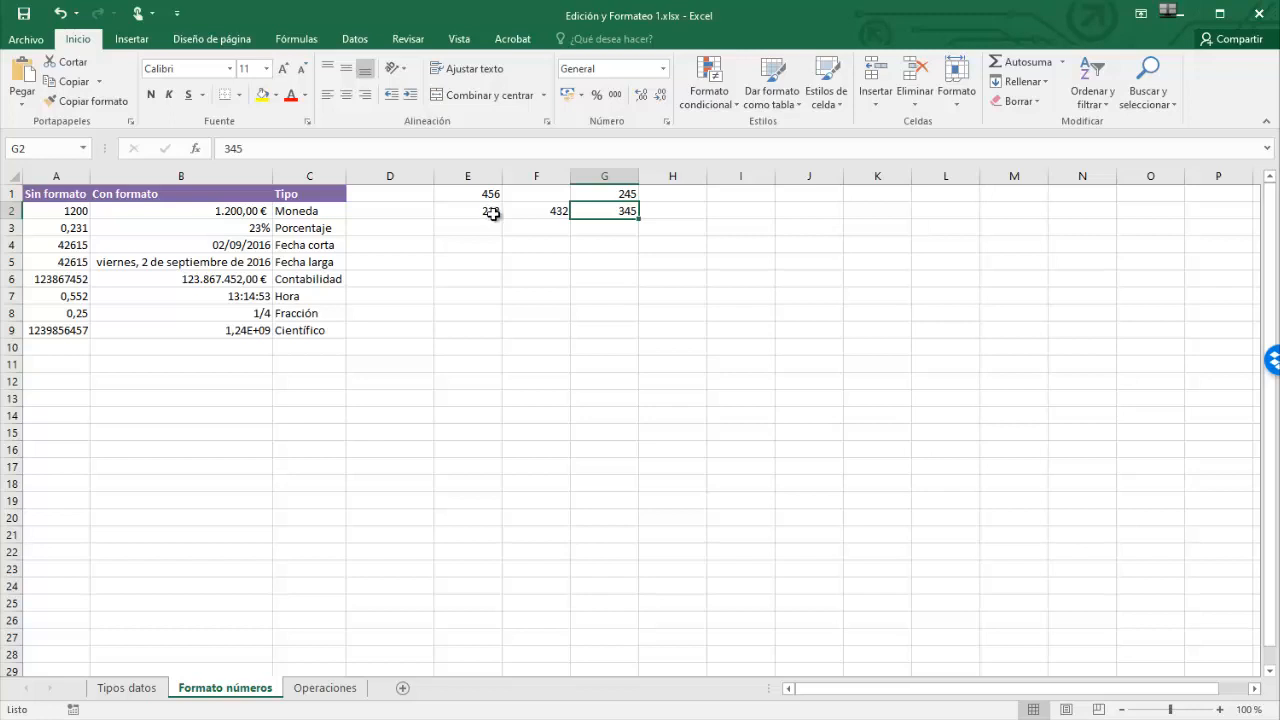
# Step: Enter the text "Por ejemplo insertamos texto aquí" in cell E4
pyautogui.press('Left')
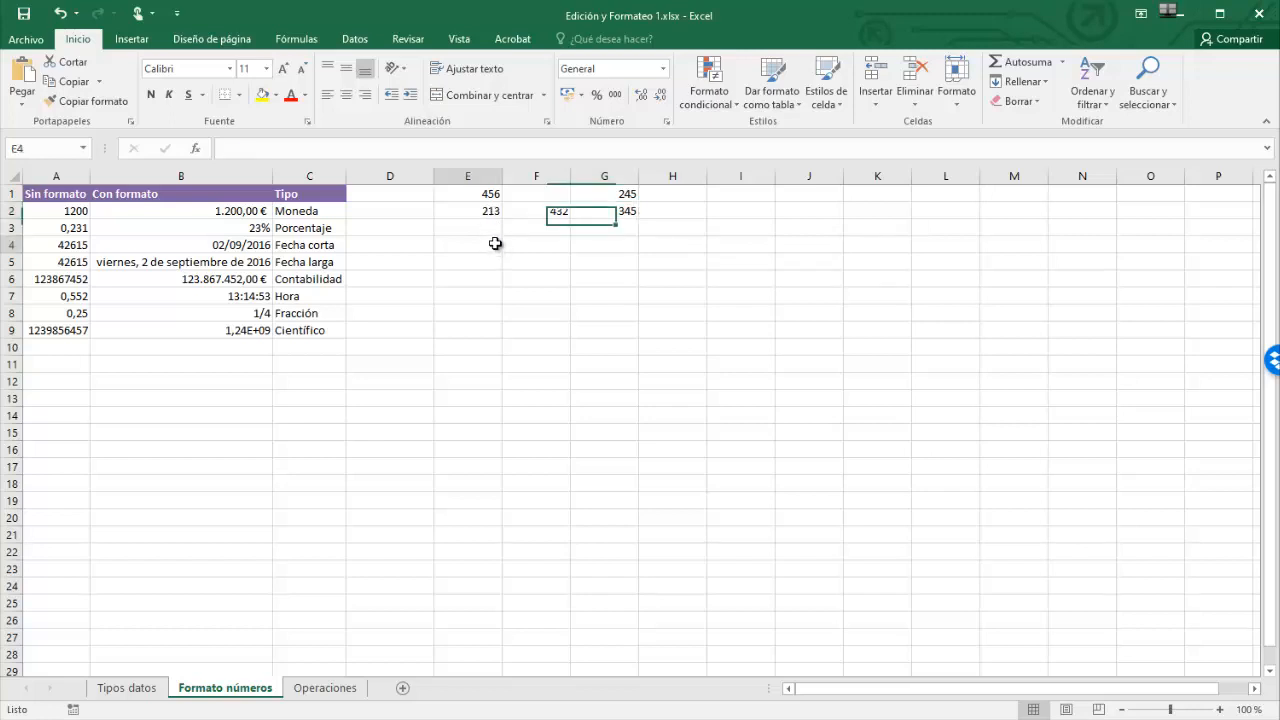
pyautogui.click(495, 244)
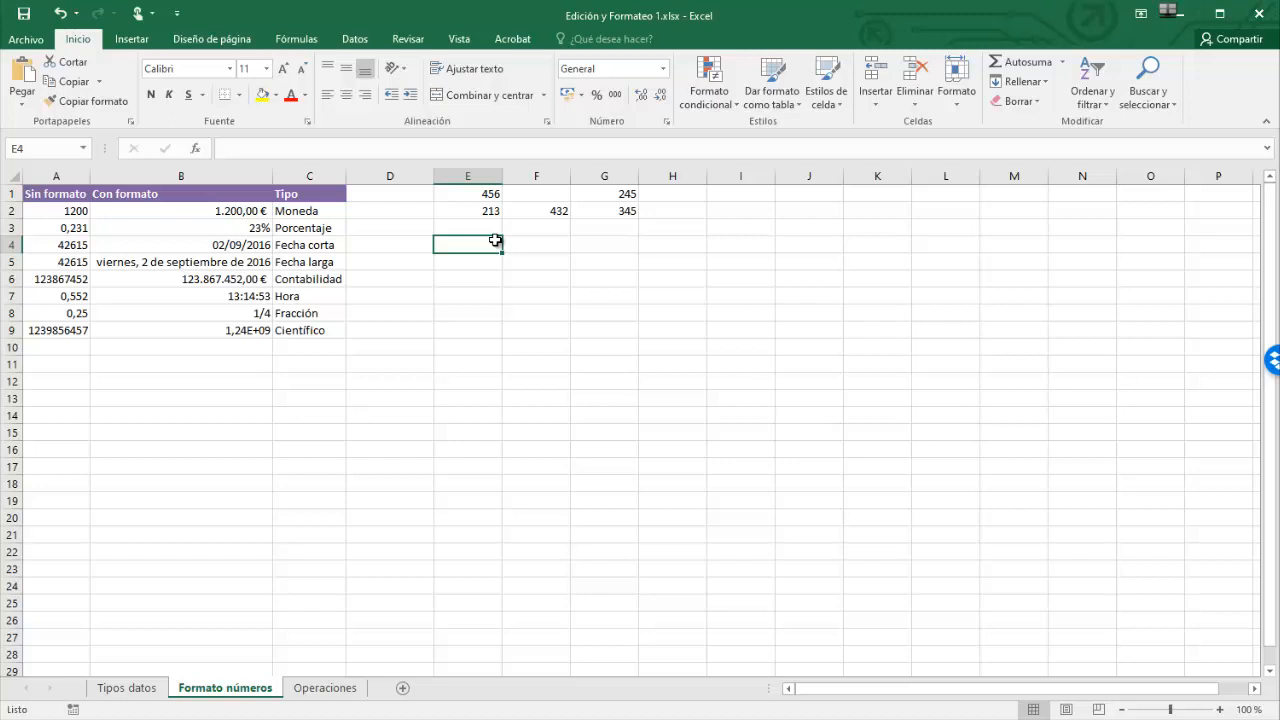
pyautogui.write('Po')
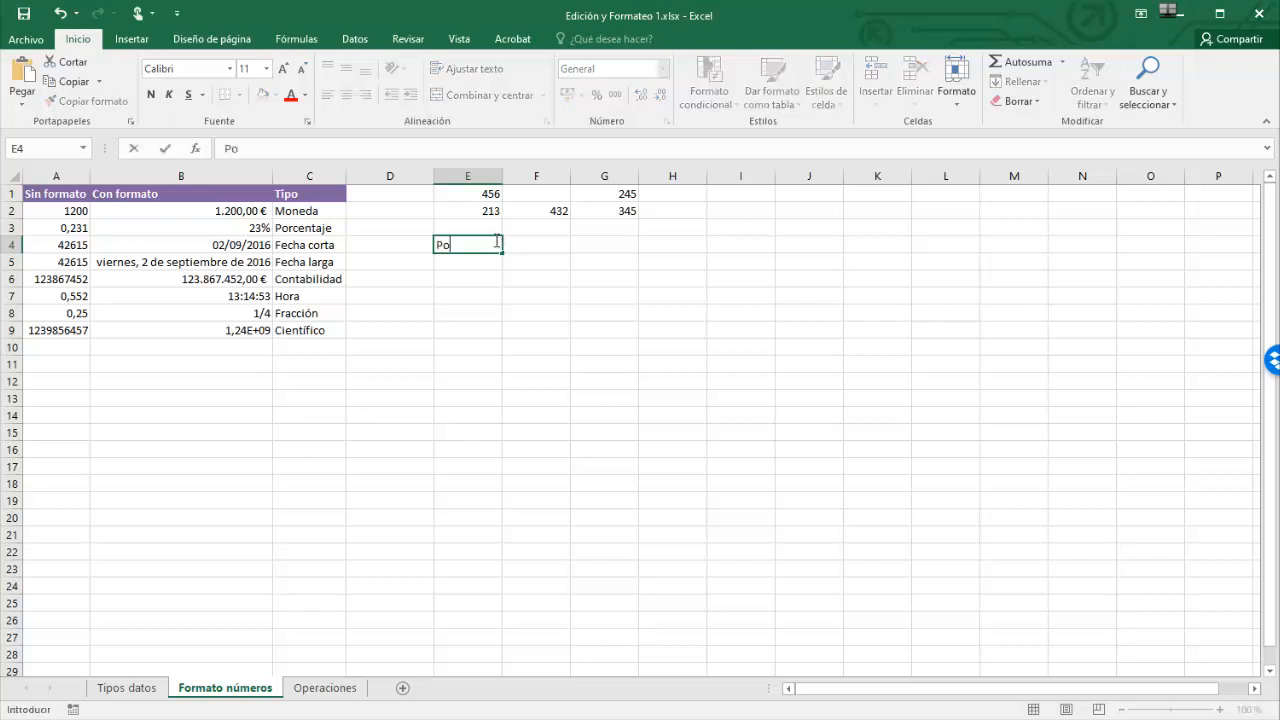
pyautogui.write('r ejemplo insertamos texto aquí')
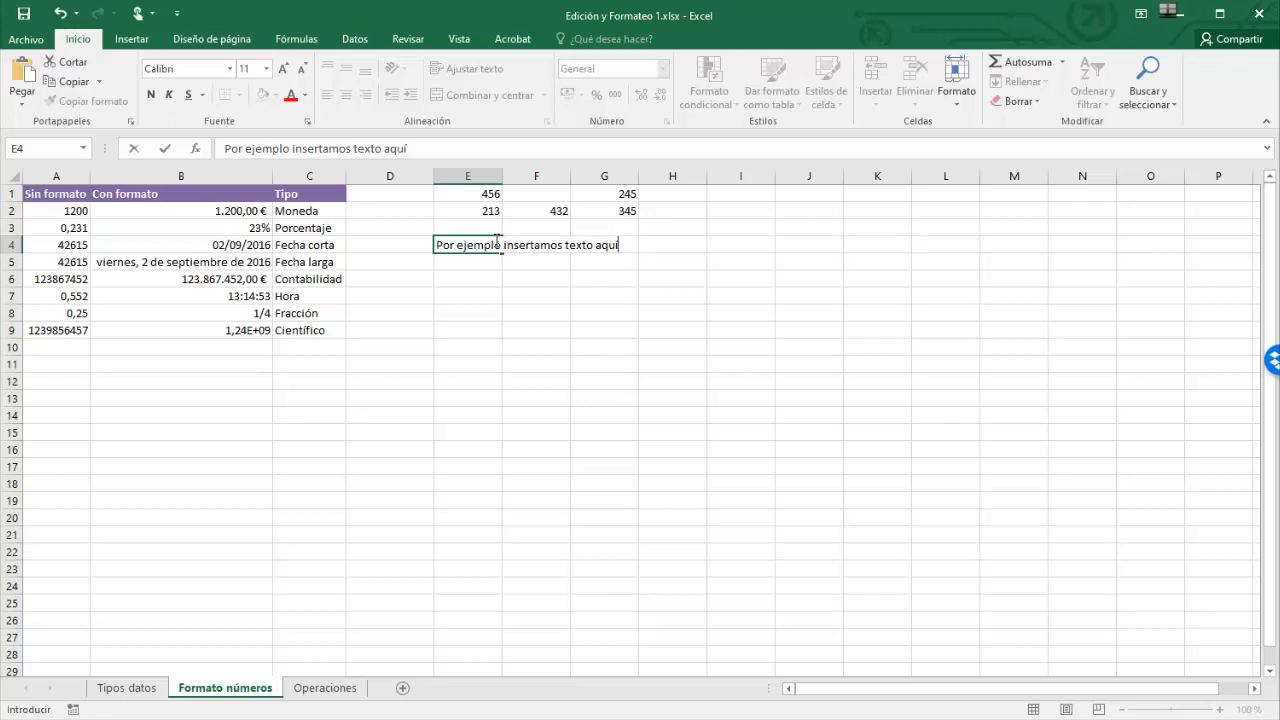
# Step: Enter the text "Insertar texto en esta celda" in cell F1
pyautogui.click(538, 194)
pyautogui.write('In')
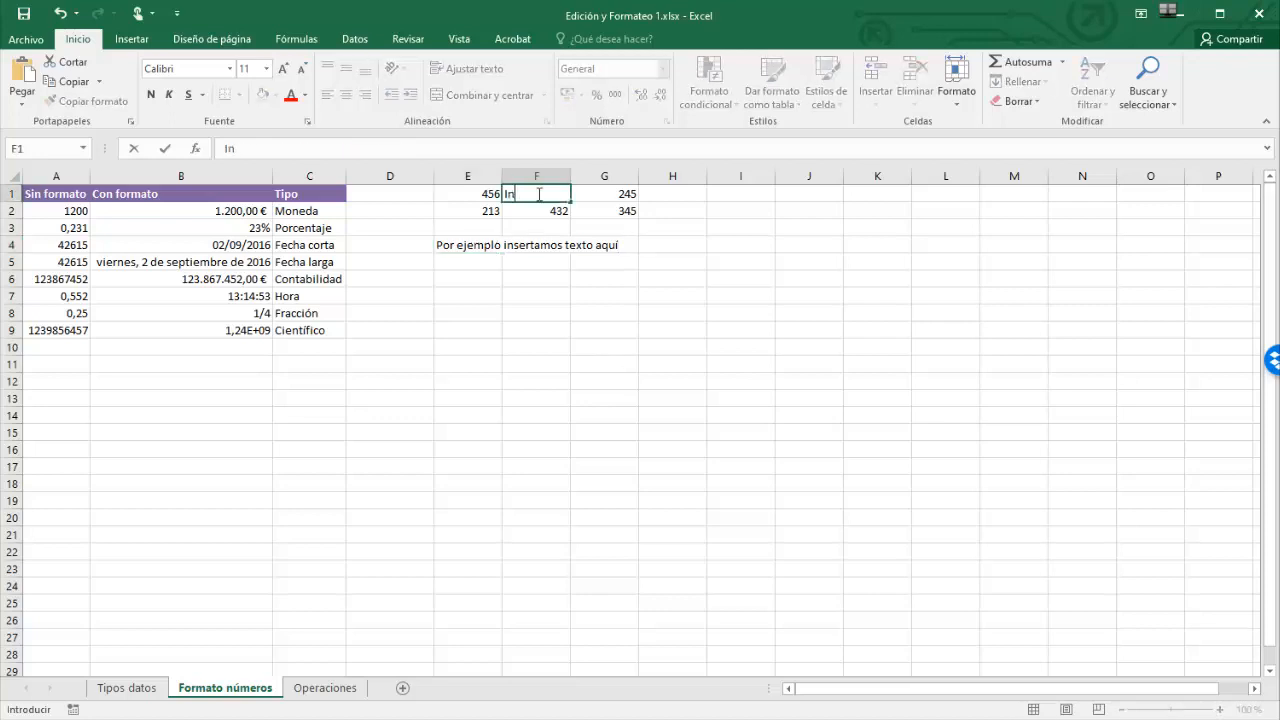
pyautogui.write('tertar texto en estacelda')
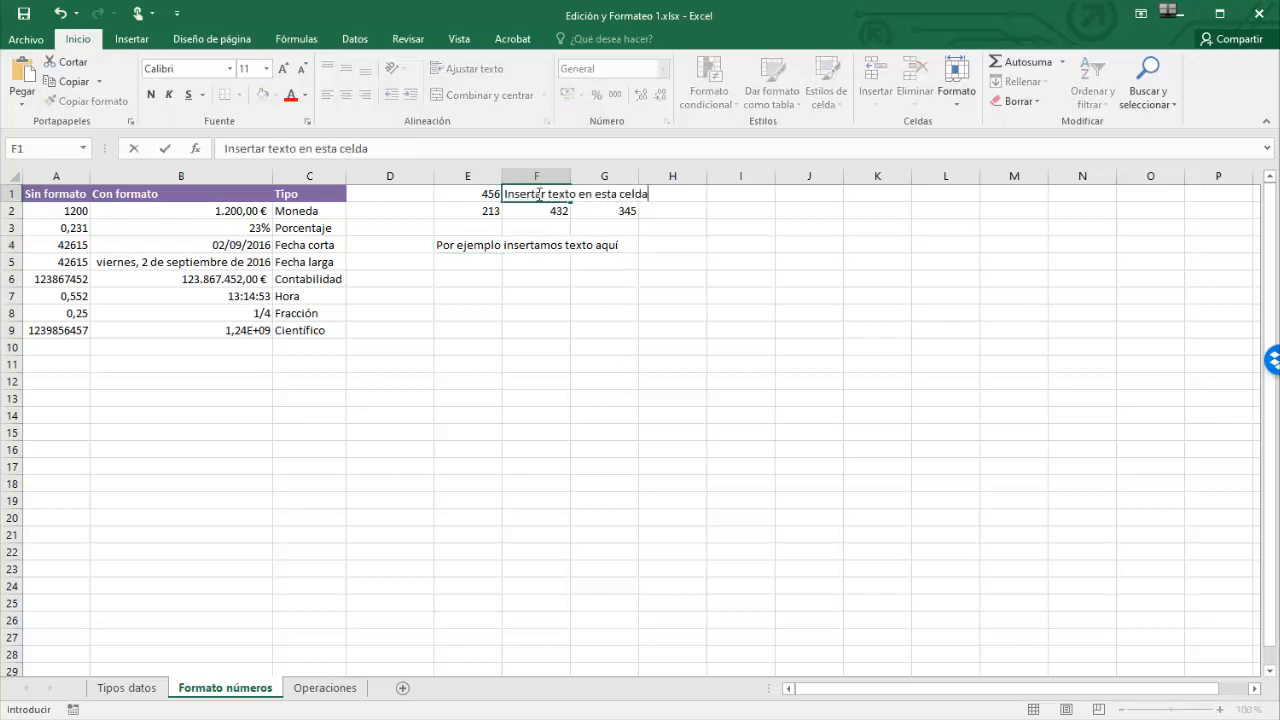
pyautogui.press('Return')
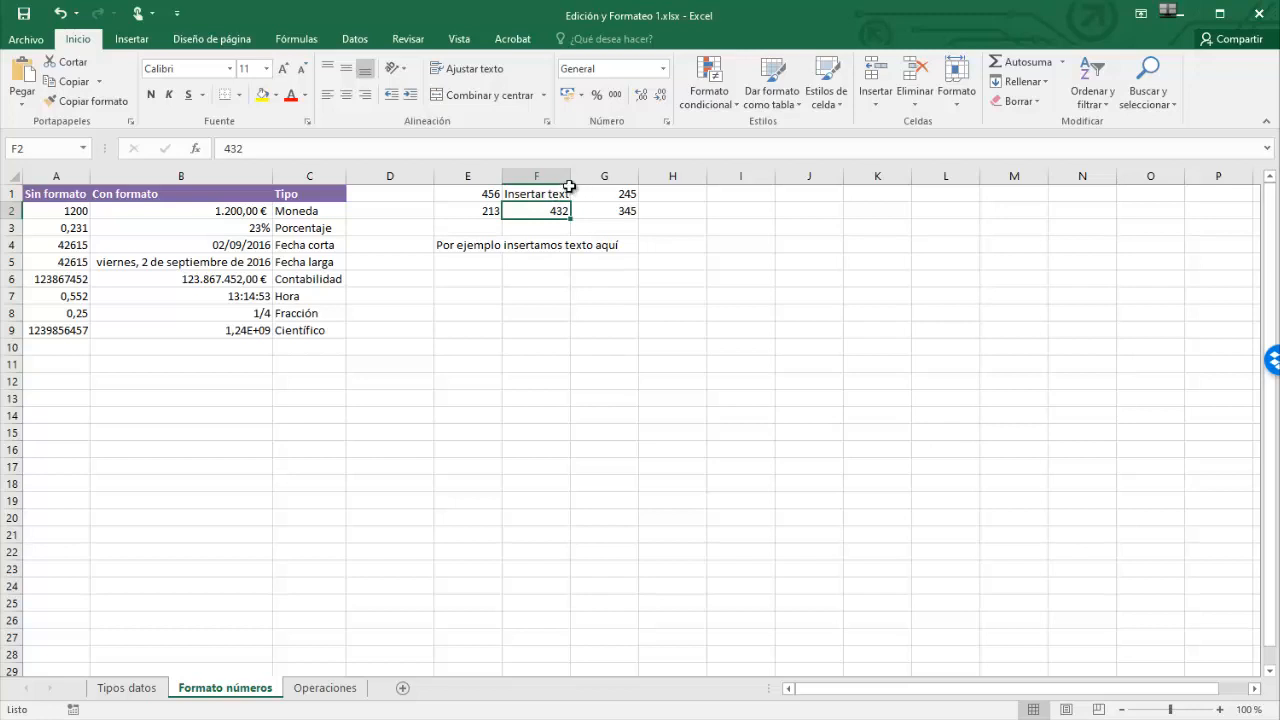
# Step: Try widening column F to fit the text in F1, and undo the width change
pyautogui.moveTo(570, 177); pyautogui.dragTo(680, 175)
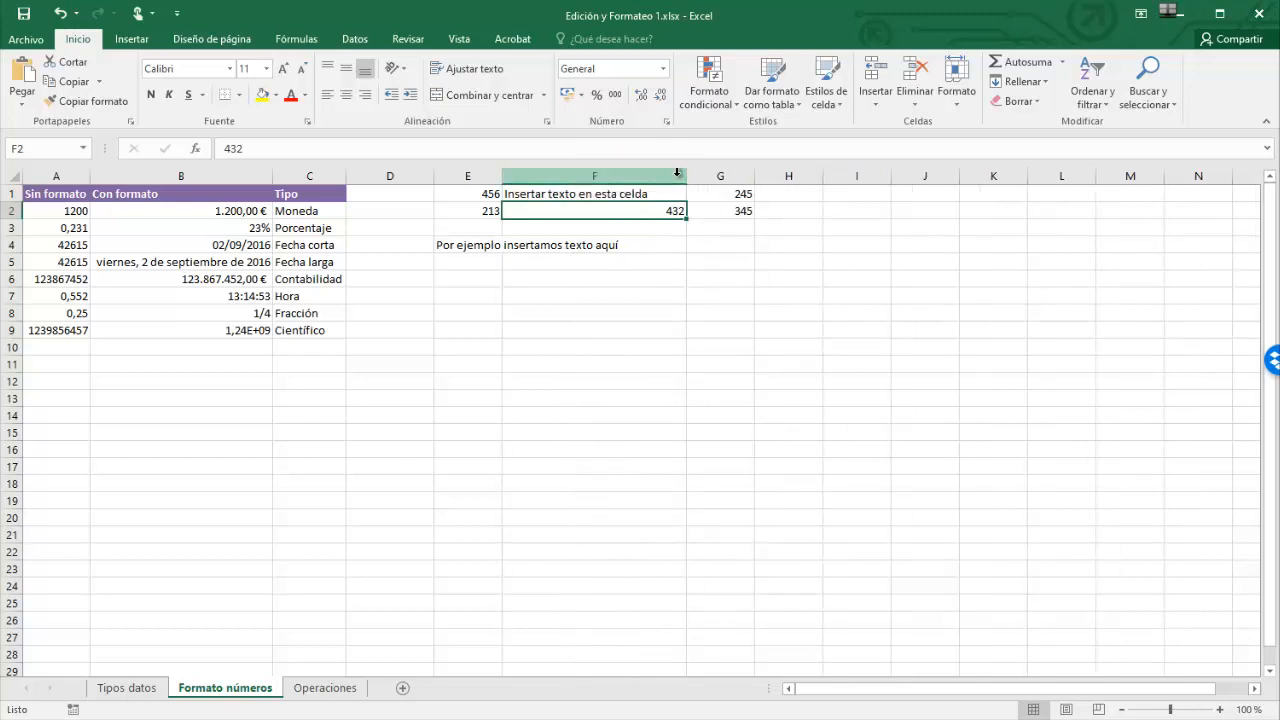
pyautogui.hotkey('ctrl', 'z')
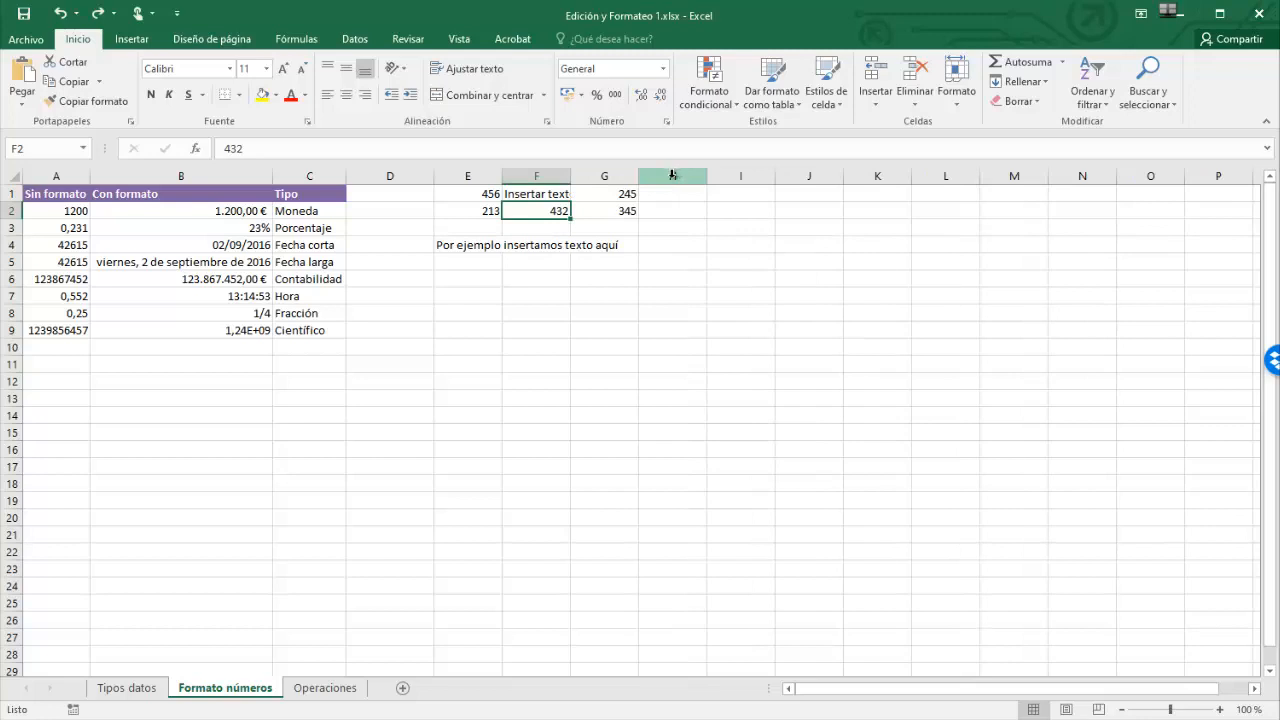
# Step: Reduce the font size of the text in cell F1 to 10
pyautogui.click(537, 194)
pyautogui.click(304, 76)
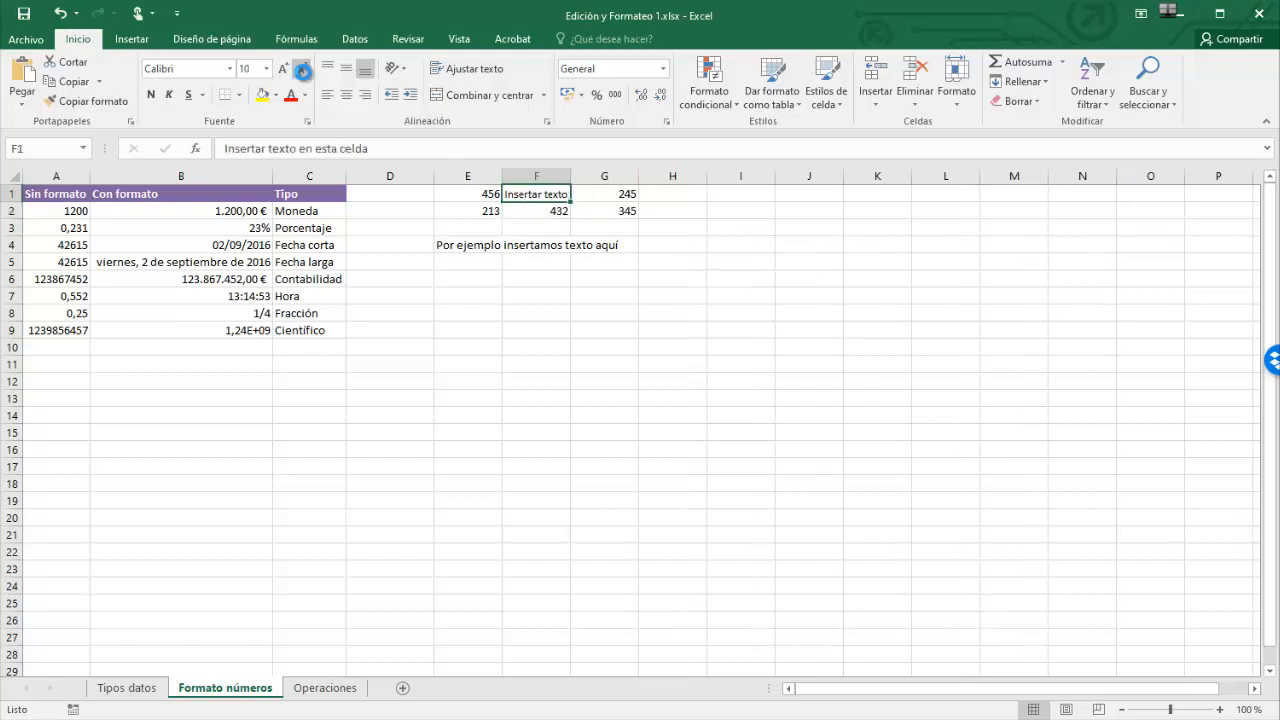
# Step: Try a smaller font size in cell F1, undo the reduction, and wrap the cell's text instead
pyautogui.click(304, 76)
pyautogui.click(304, 76)
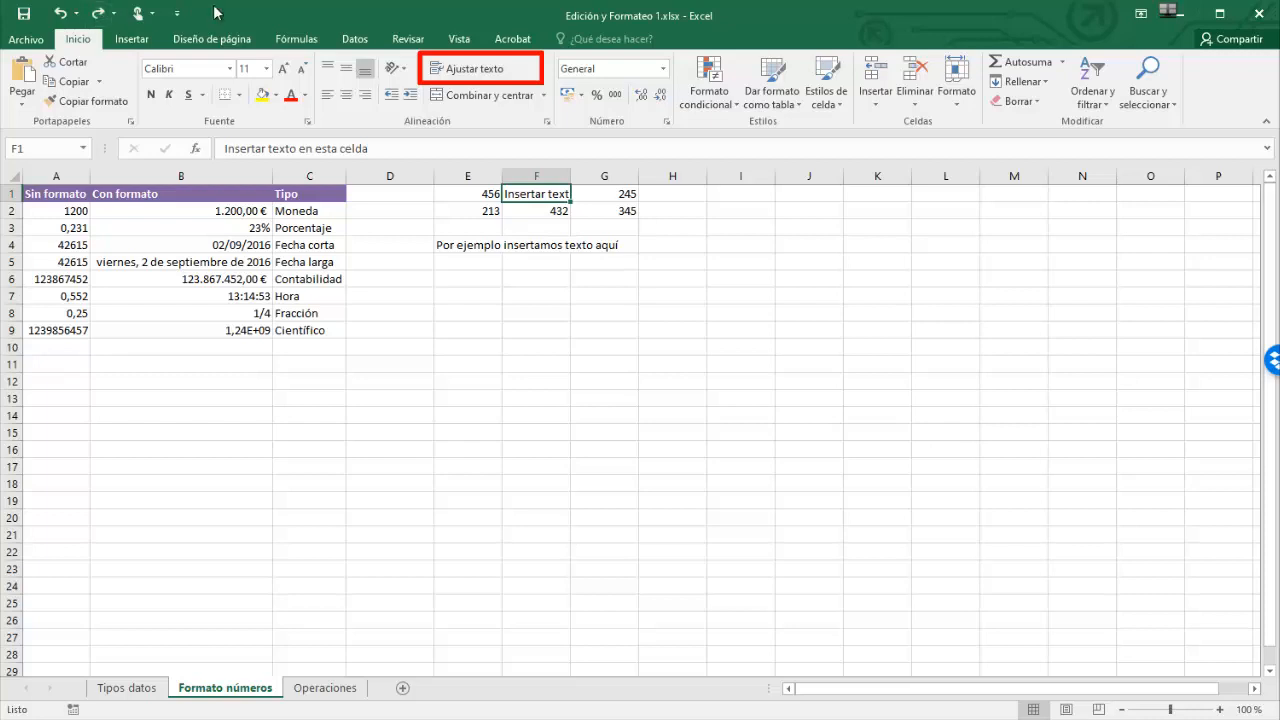
pyautogui.click(473, 77)
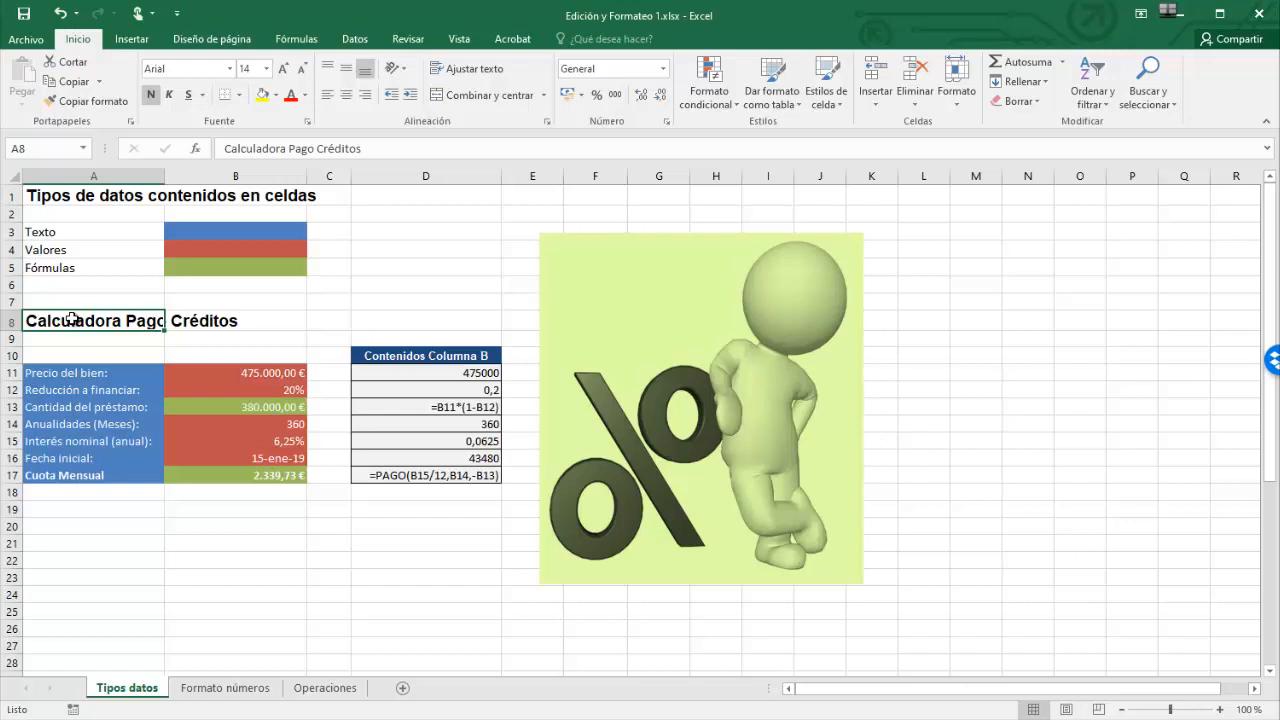
# Step: Inspect the initial date in B16 and its stored number in D16, and enter the date "1 junio 2011" in cell B21
pyautogui.click(487, 458)
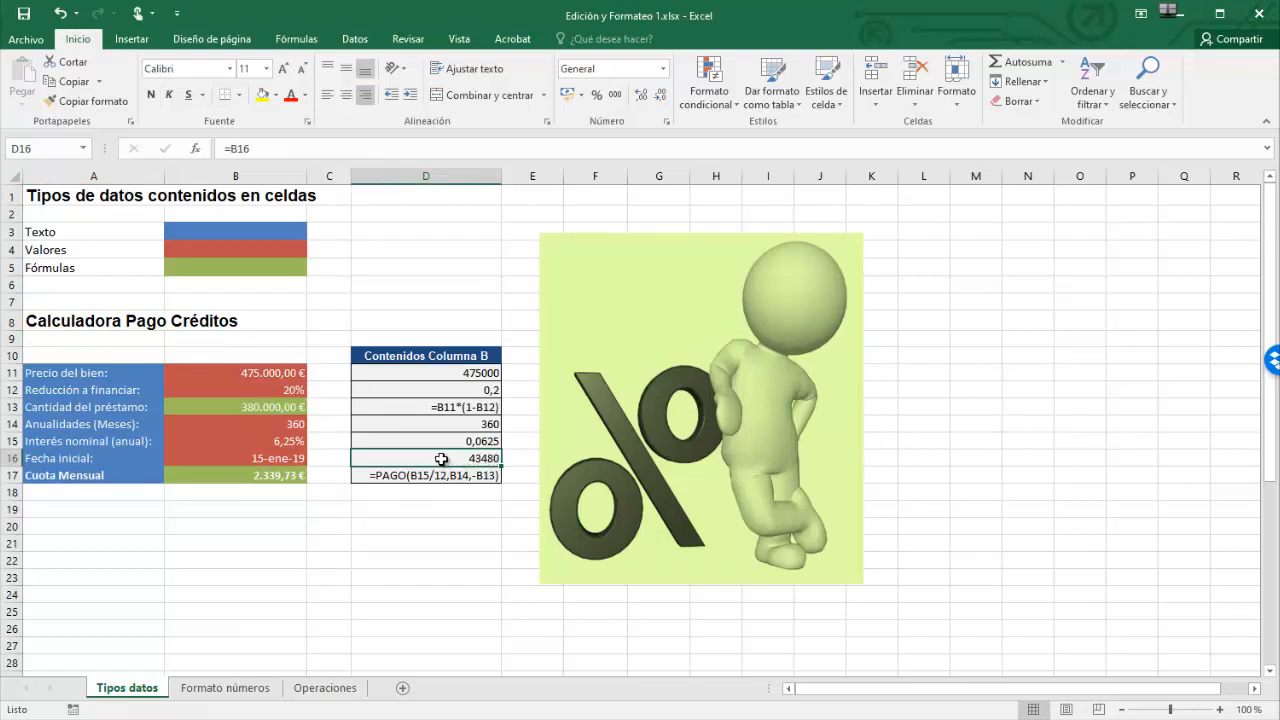
pyautogui.click(258, 462)
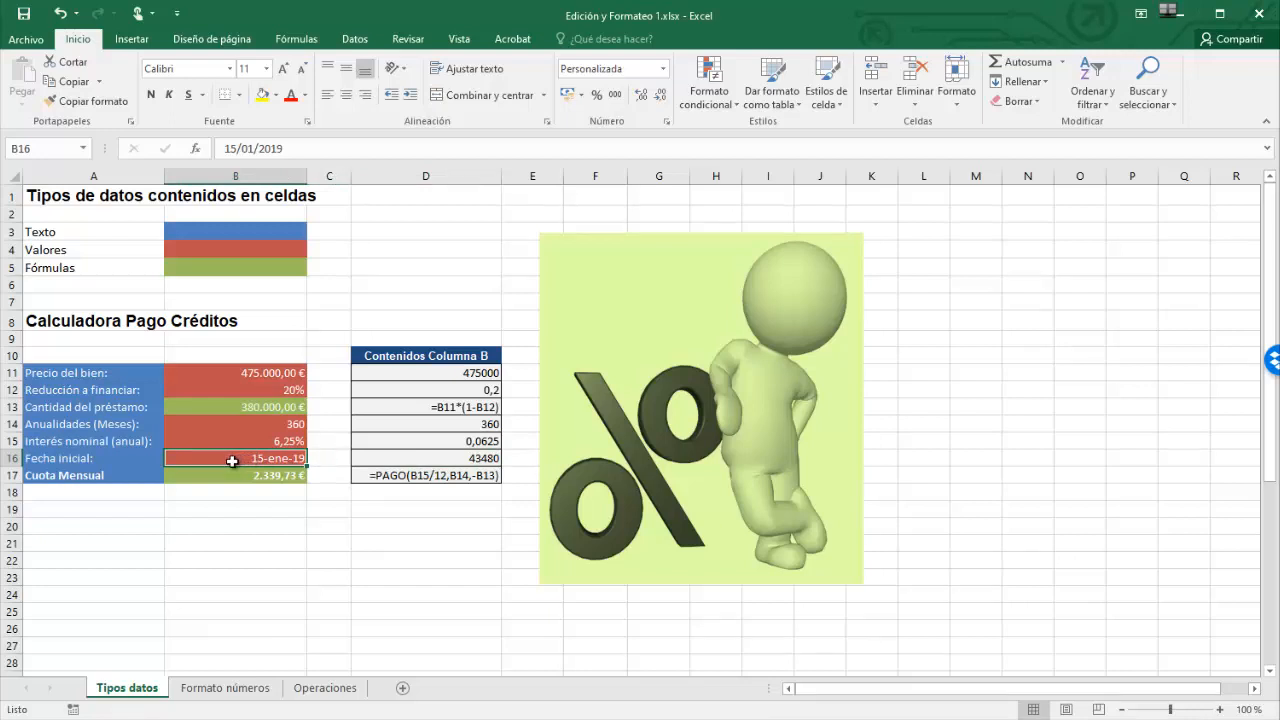
pyautogui.click(455, 459)
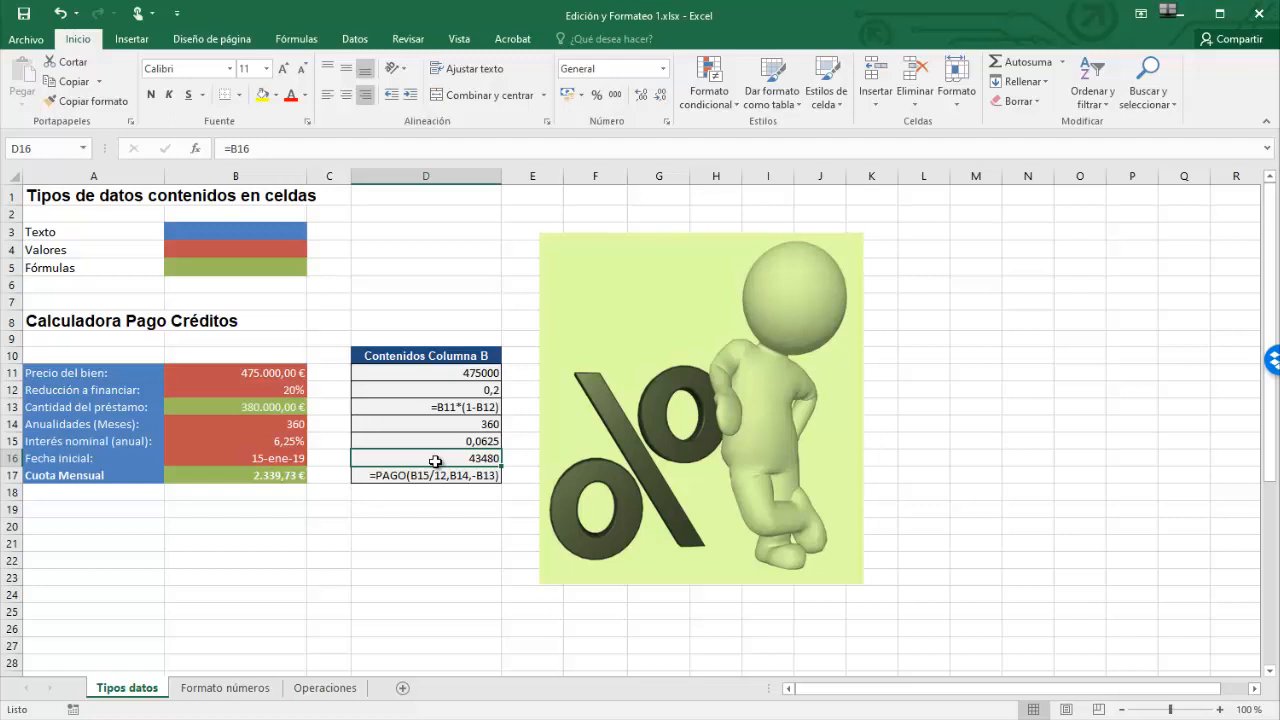
pyautogui.click(242, 546)
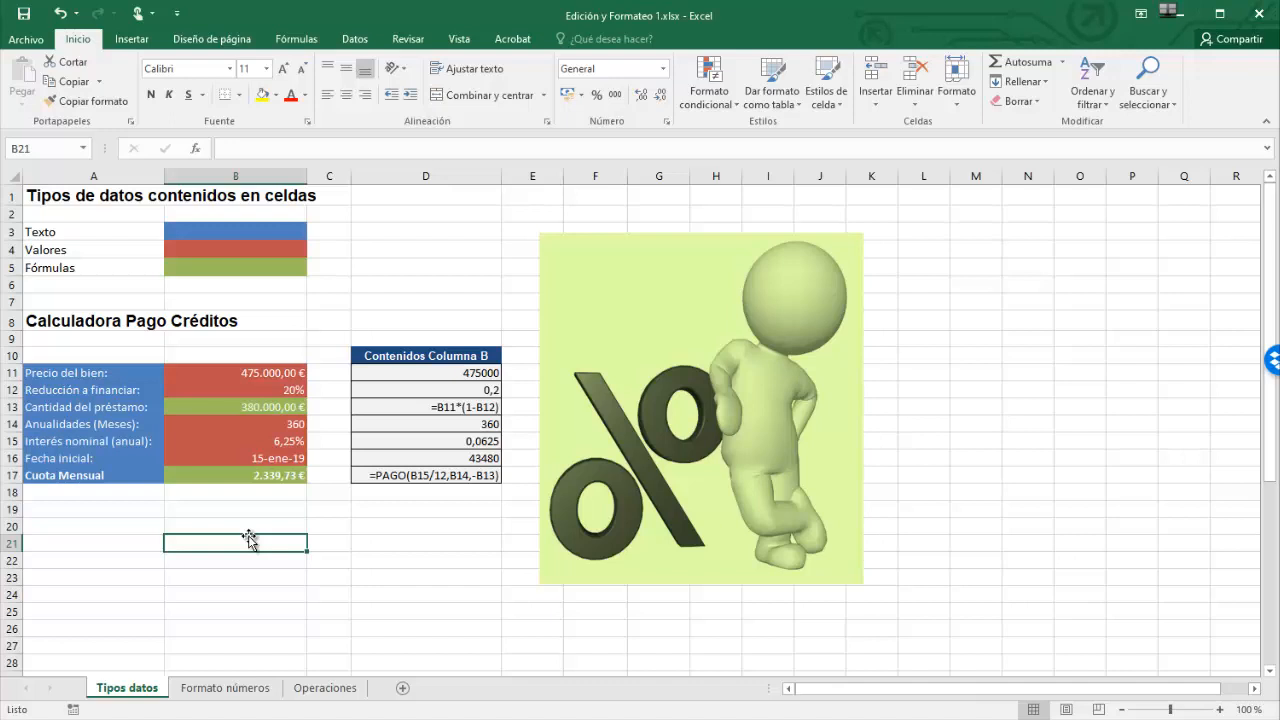
pyautogui.write('1 junio')
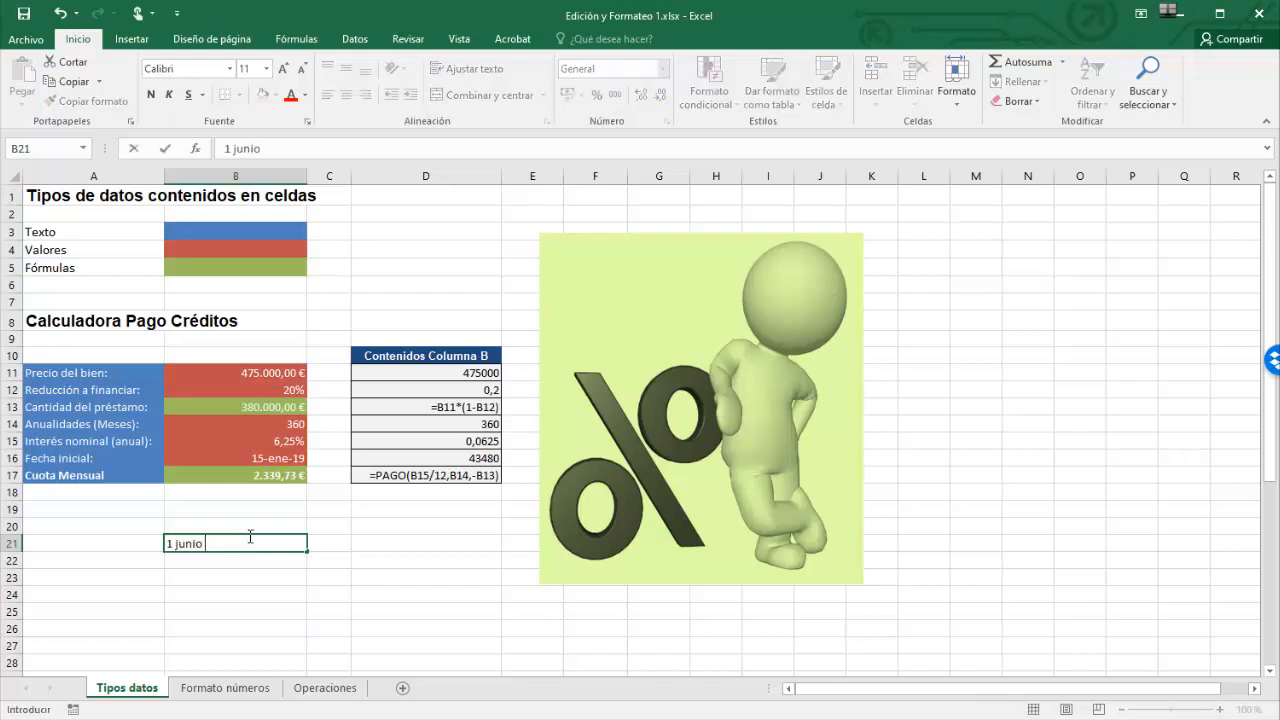
pyautogui.write(' 2011')
pyautogui.press('Return')
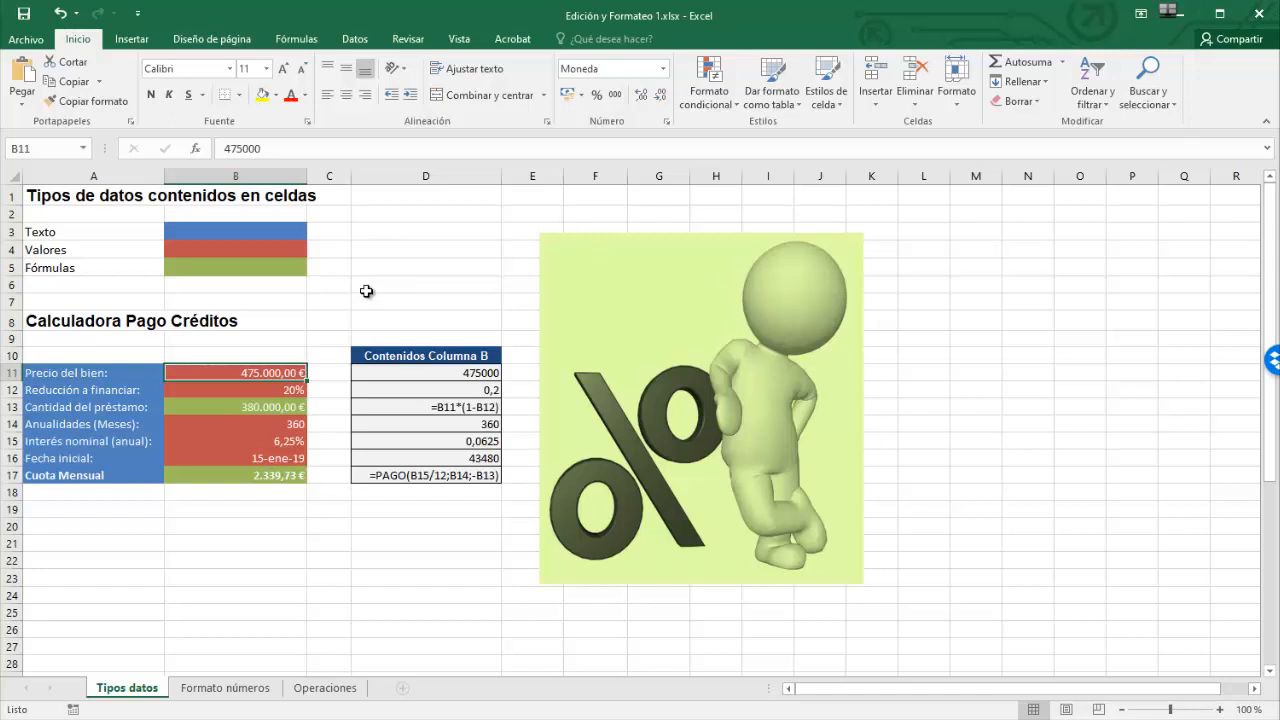
# Step: Clear the contents of the Reducción a financiar cell B12 and undo the deletion
pyautogui.click(272, 391)
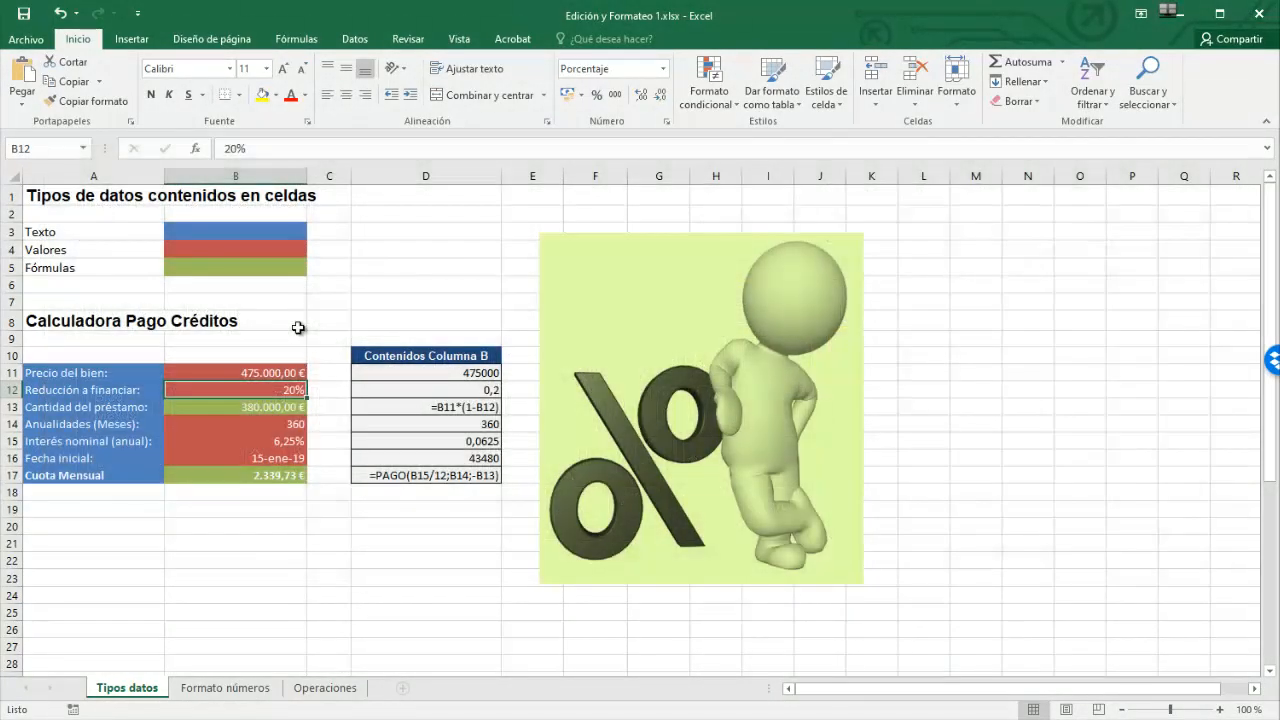
pyautogui.press('BackSpace')
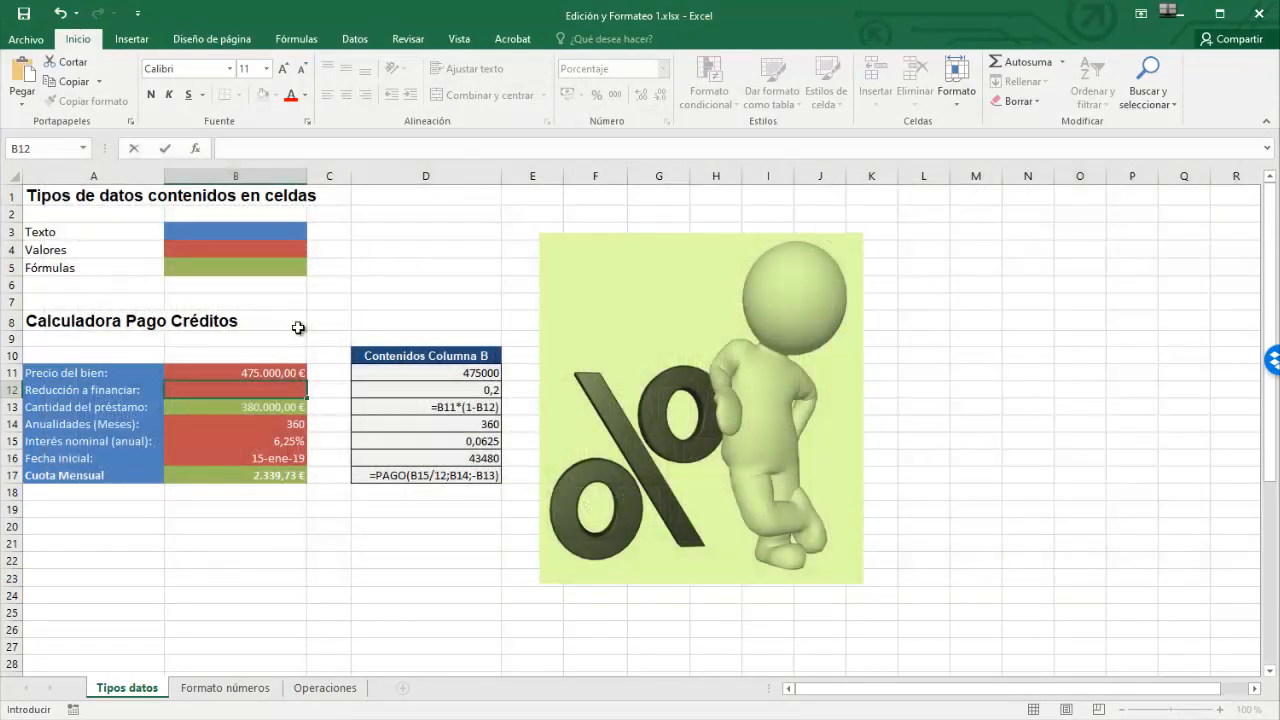
pyautogui.hotkey('ctrl', 'z')
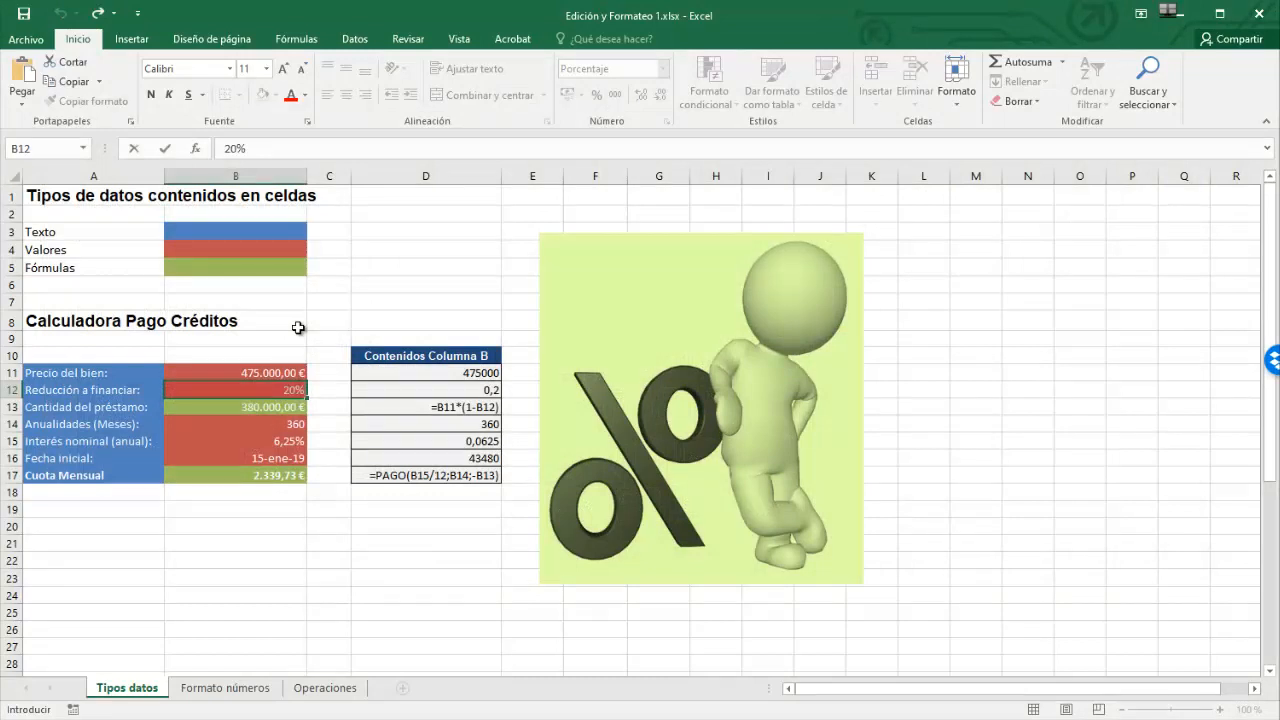
pyautogui.click(298, 328)
# Step: Delete the contents of the range B11:B17 and undo the deletion
pyautogui.click(279, 373)
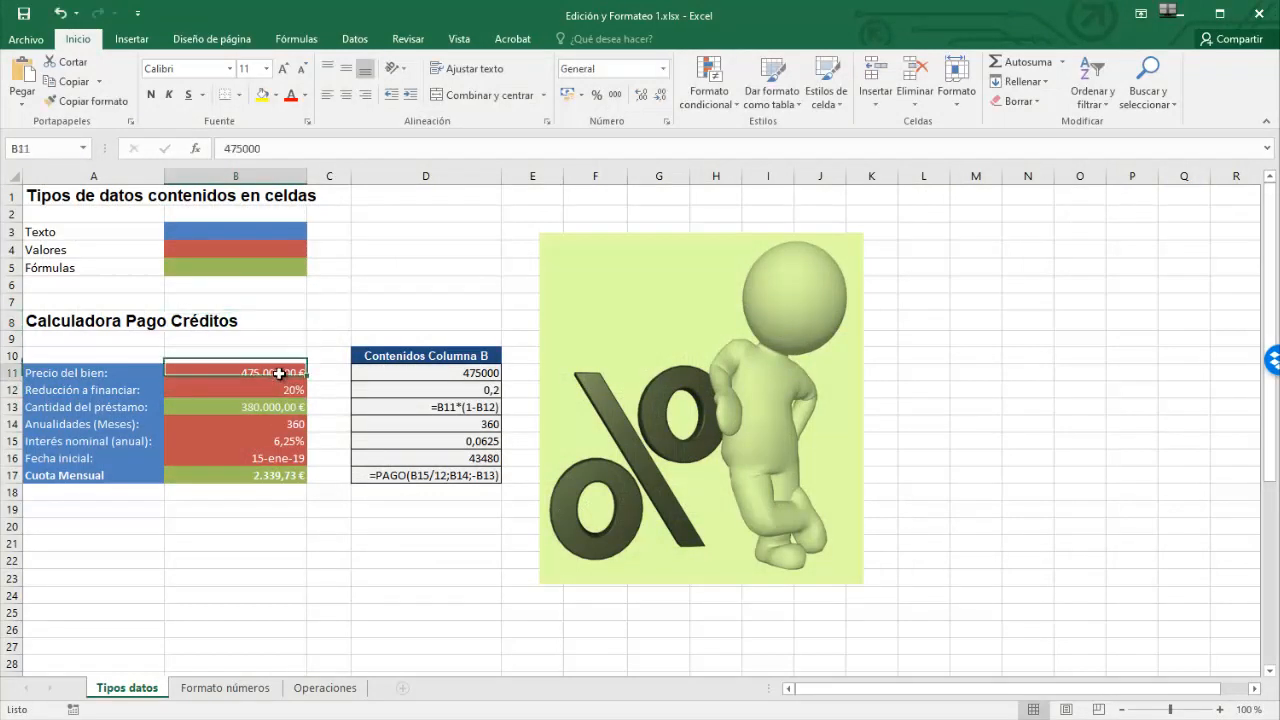
pyautogui.moveTo(279, 373); pyautogui.dragTo(266, 475)
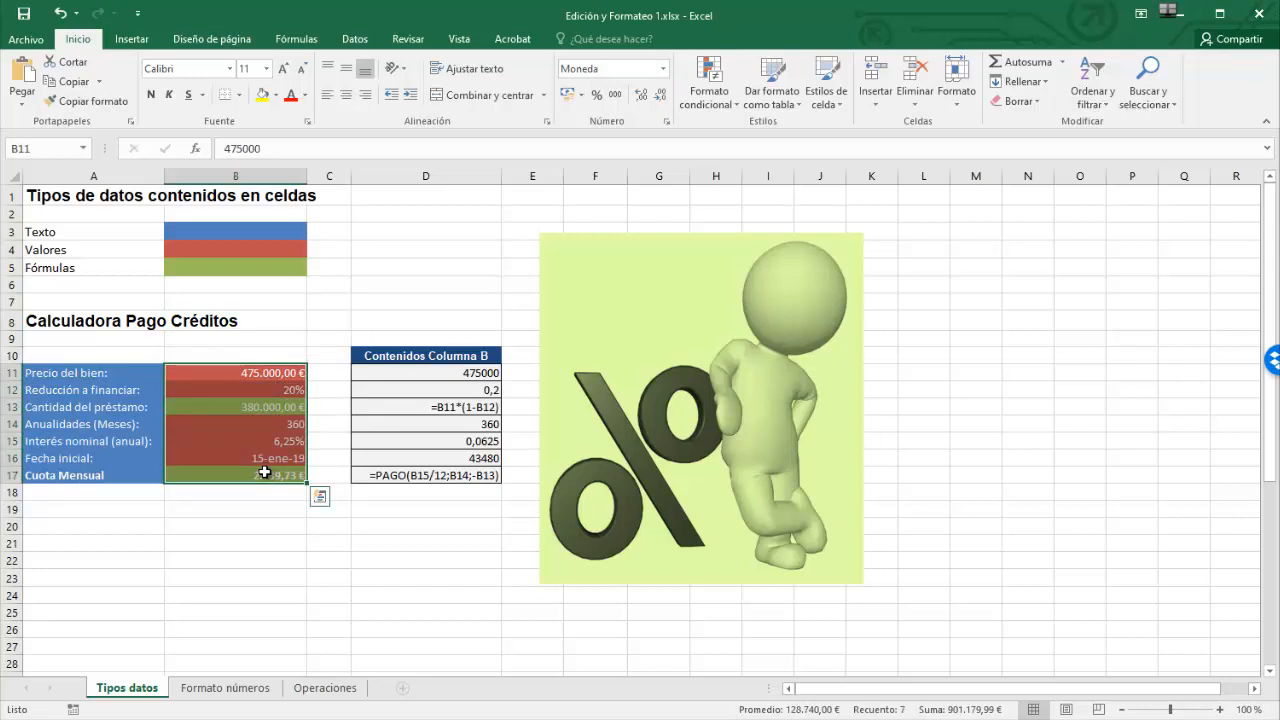
pyautogui.press('Delete')
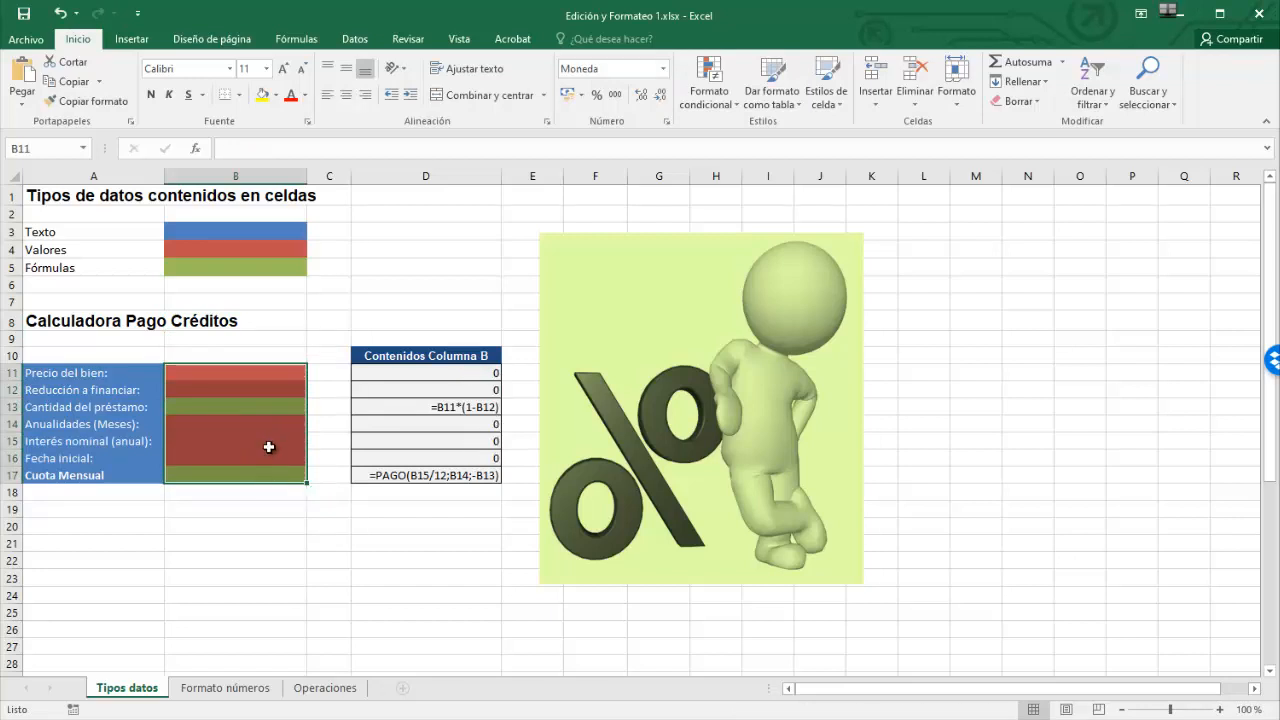
pyautogui.hotkey('ctrl', 'z')
pyautogui.click(250, 540)
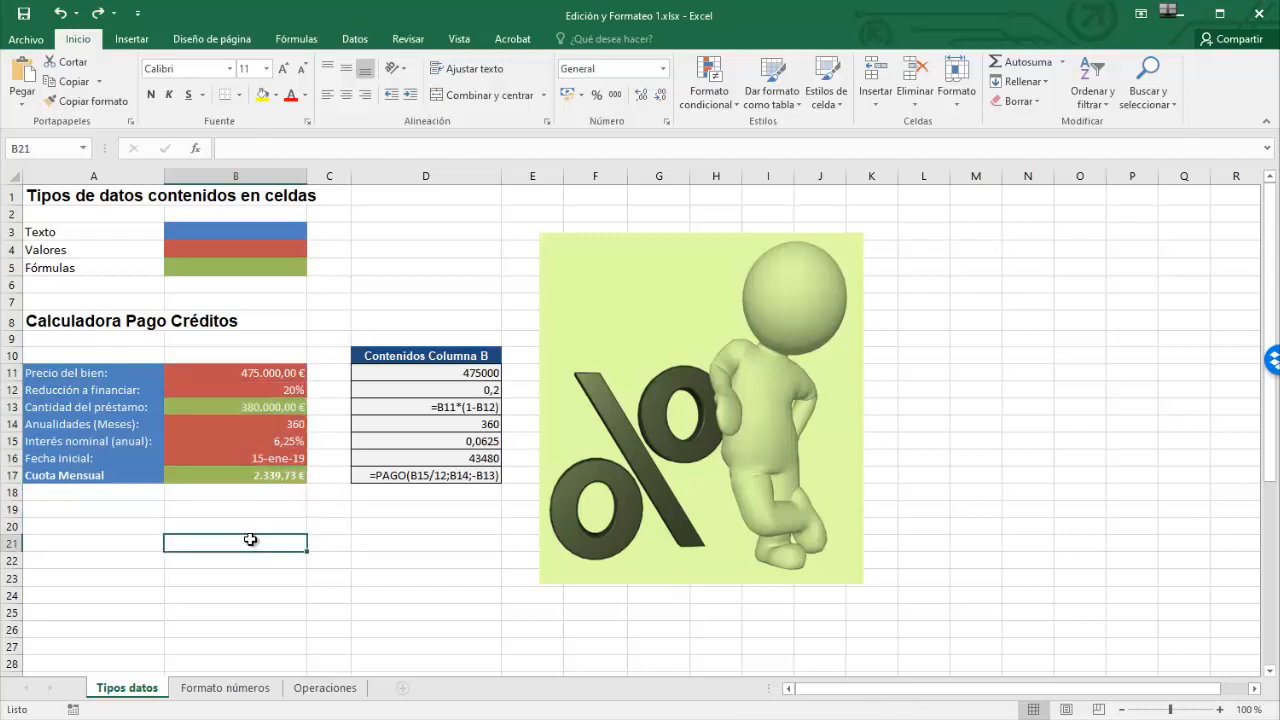
# Step: Select the range B11:B17 and review the available clear options without applying any
pyautogui.click(246, 373)
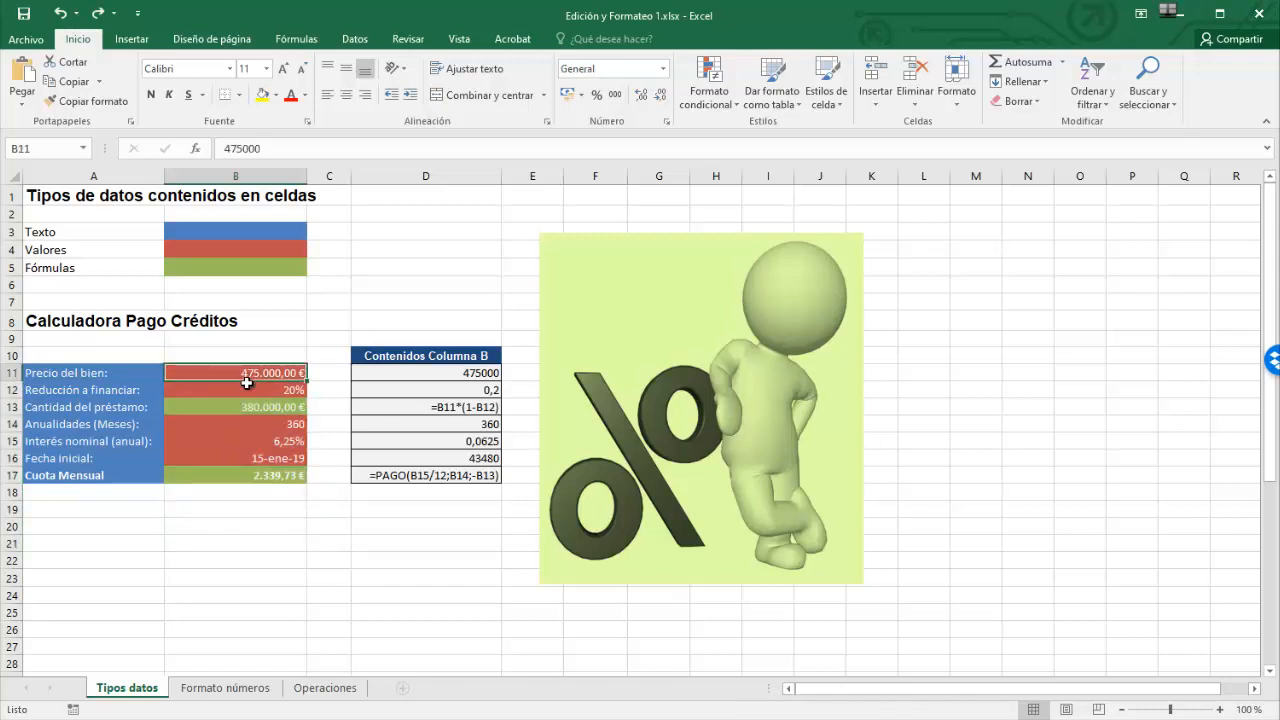
pyautogui.moveTo(246, 383); pyautogui.dragTo(247, 471)
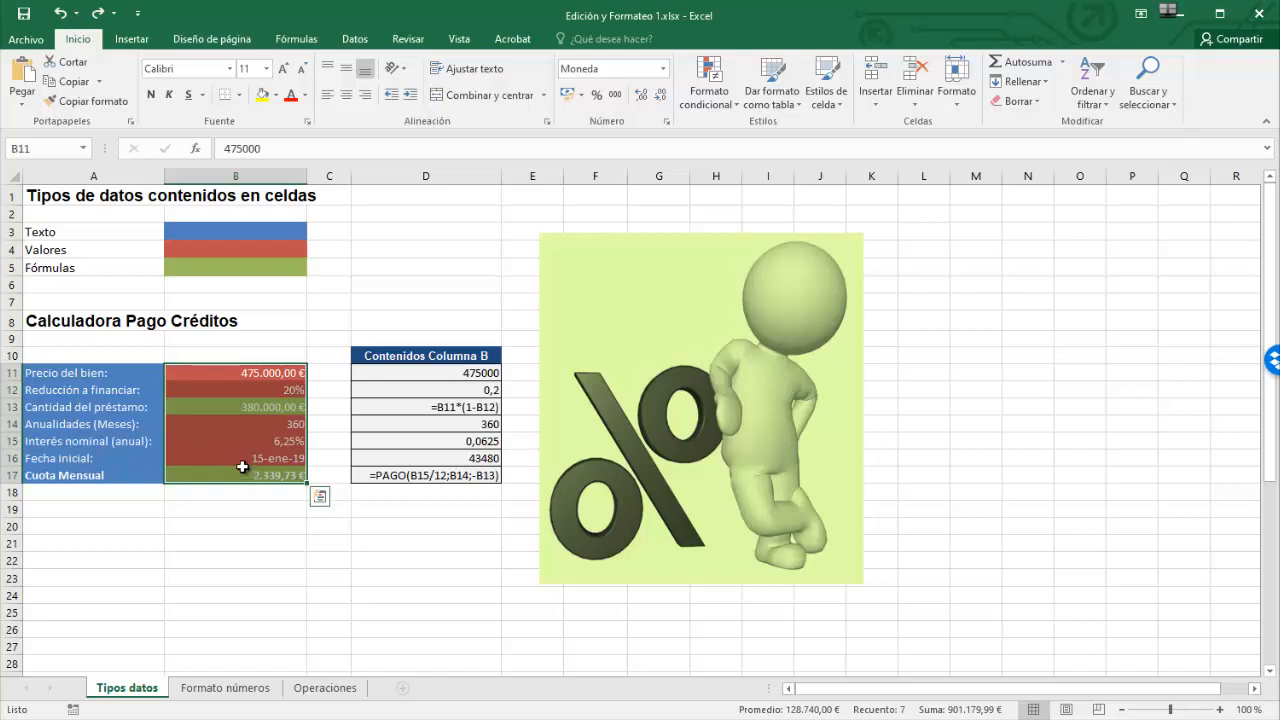
pyautogui.click(1034, 102)
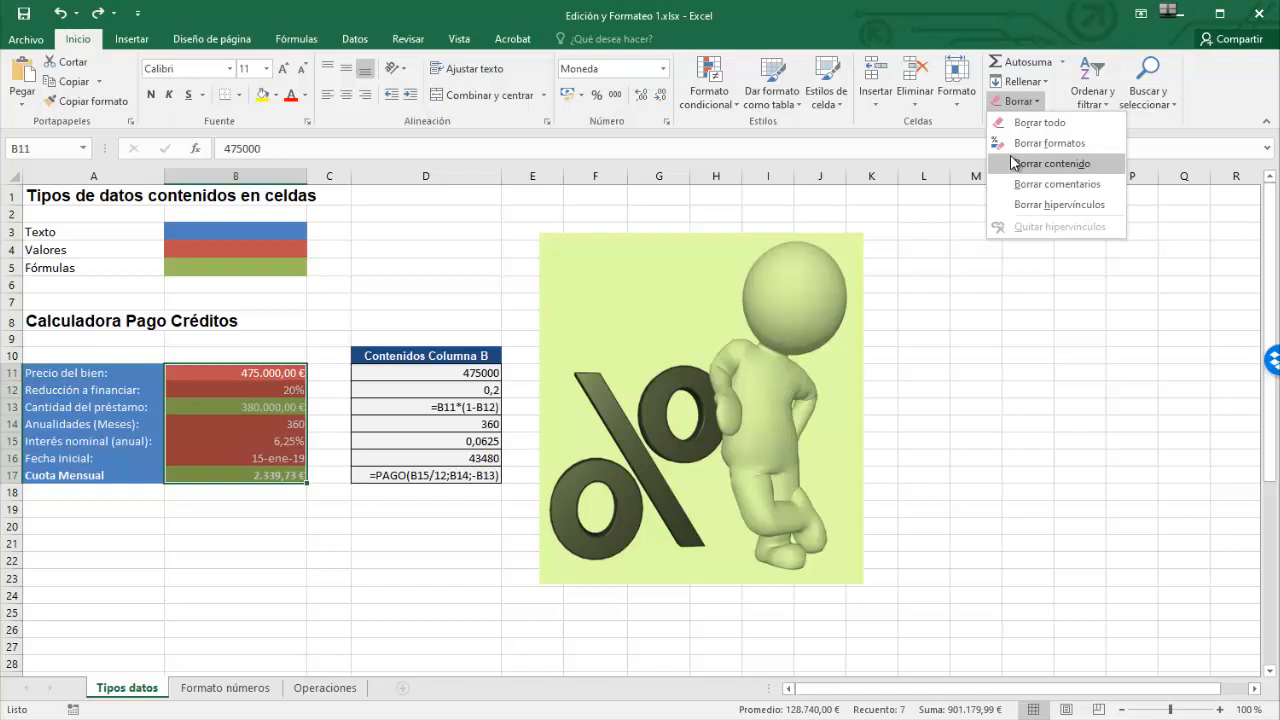
pyautogui.click(200, 537)
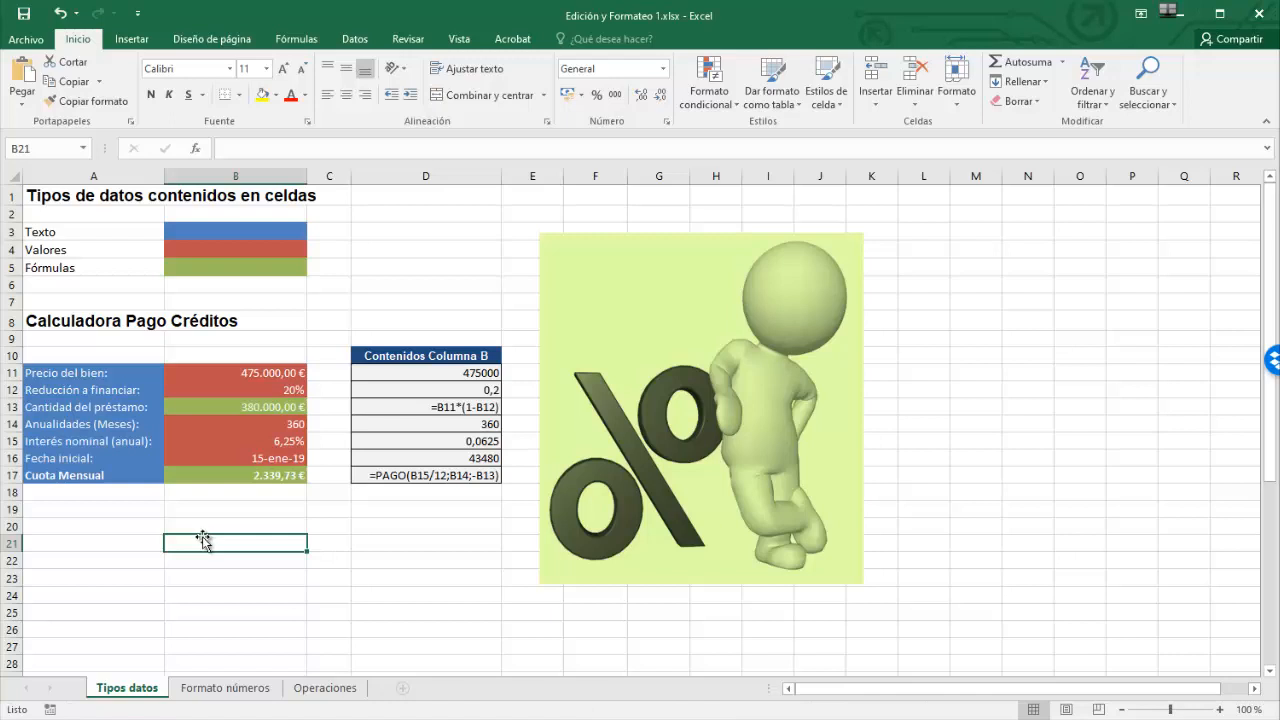
# Step: Replace the Anualidades (Meses) value in cell B14 with 240
pyautogui.click(282, 425)
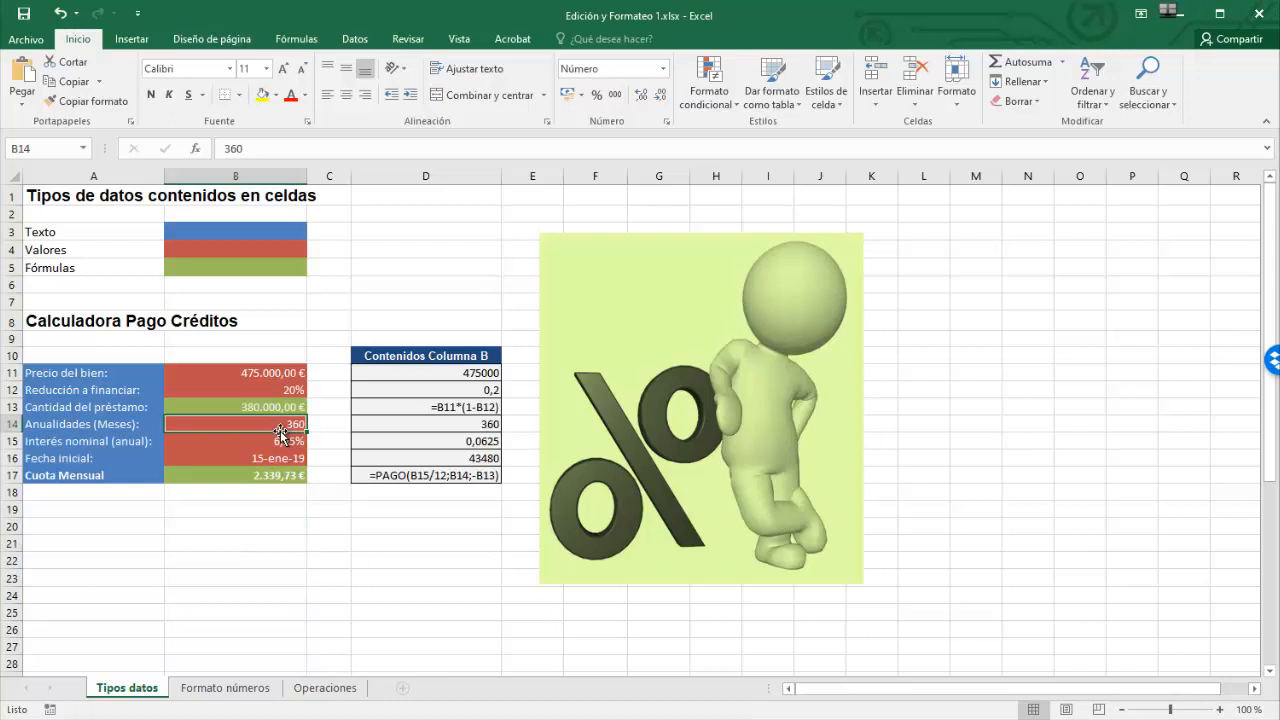
pyautogui.write('240')
pyautogui.press('Return')
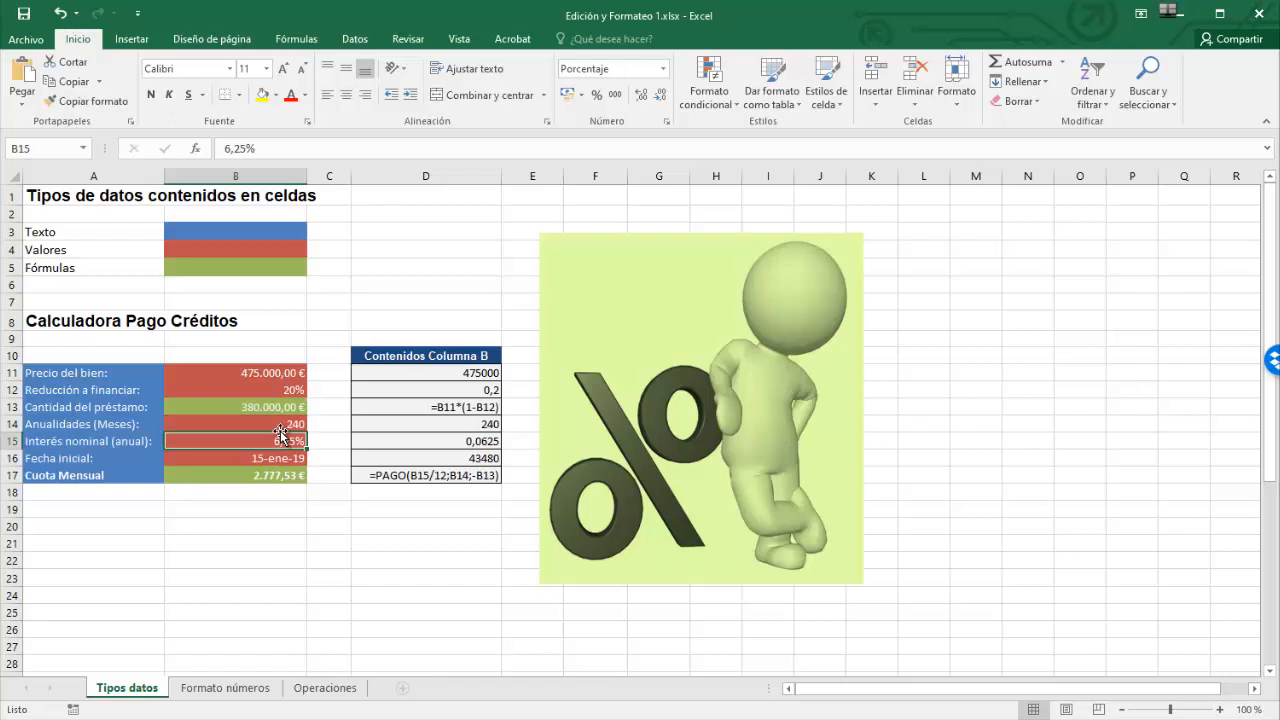
# Step: Enter 250 in cell B20 and copy that cell, including its formatting, into the Anualidades (Meses) cell B14
pyautogui.click(285, 524)
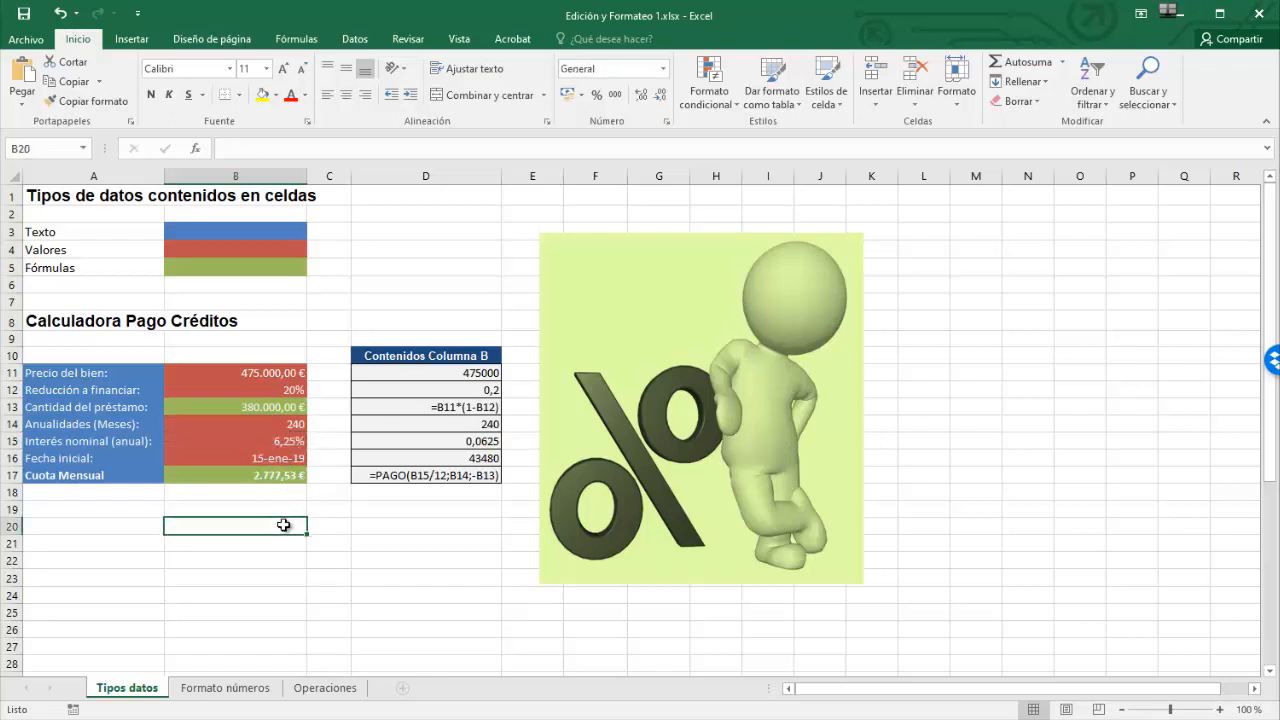
pyautogui.write('250')
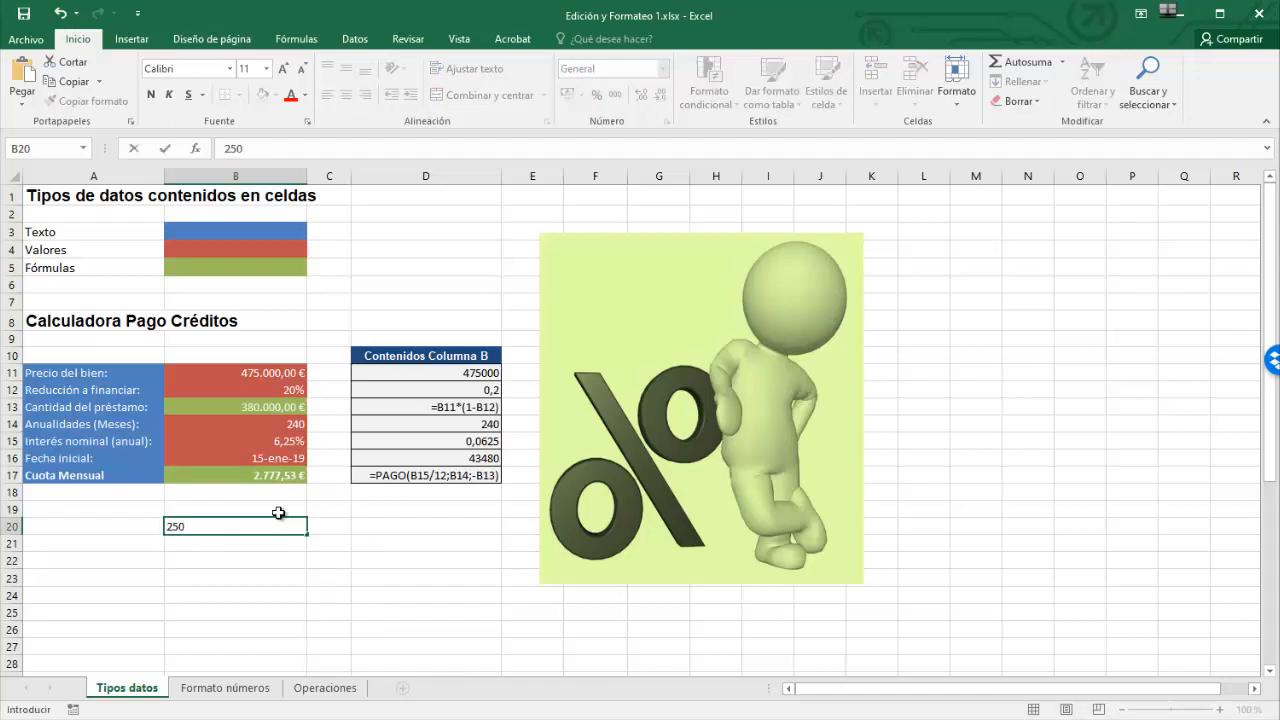
pyautogui.press('Return')
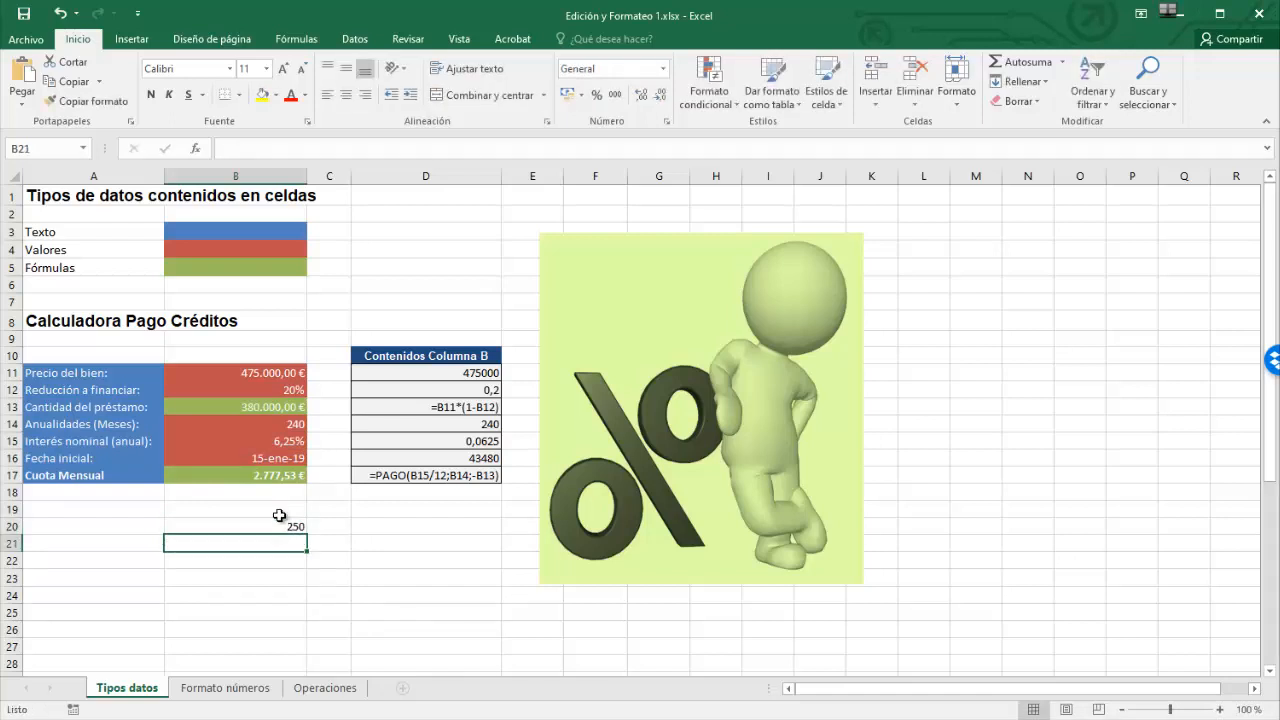
pyautogui.click(289, 525)
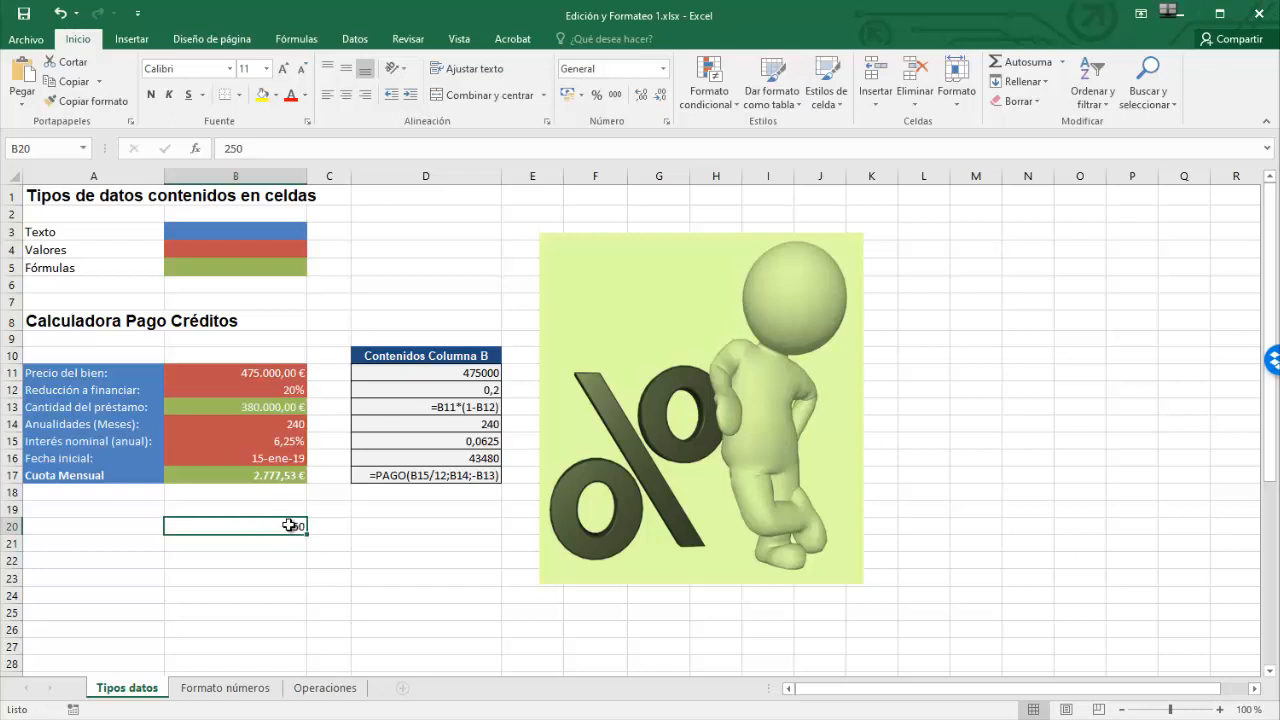
pyautogui.hotkey('ctrl', 'c')
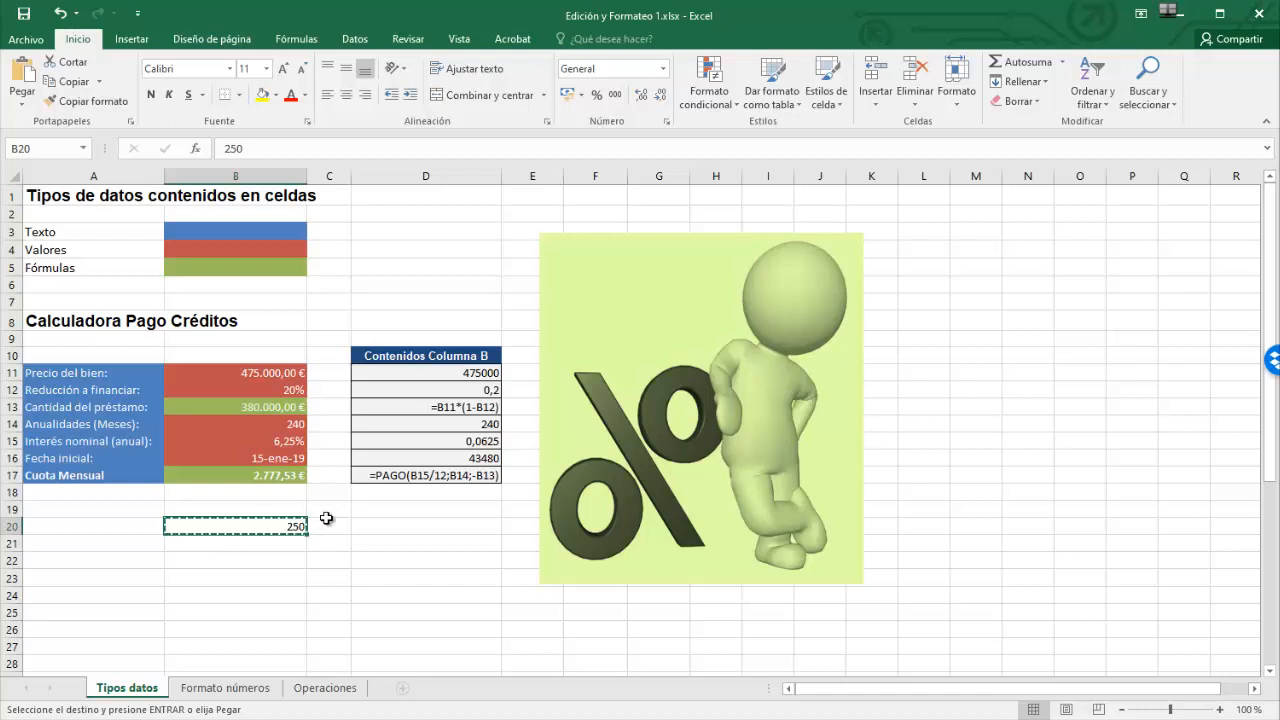
pyautogui.click(280, 426)
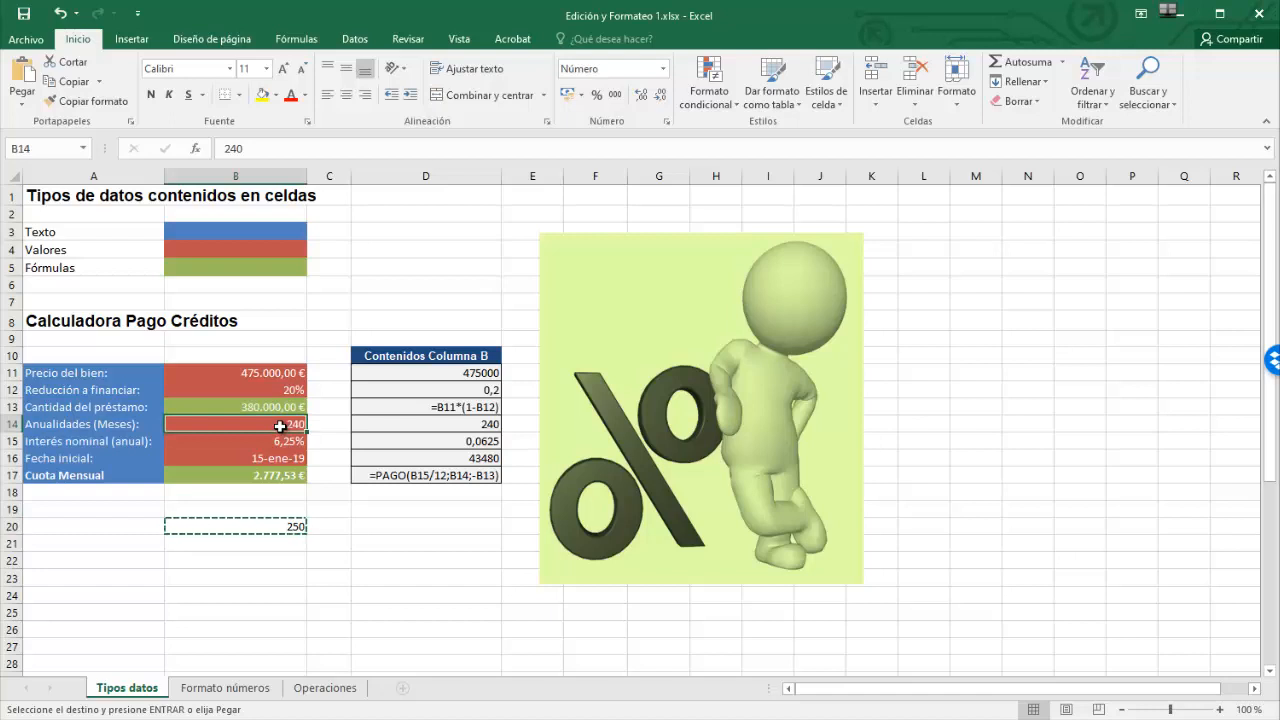
pyautogui.hotkey('ctrl', 'v')
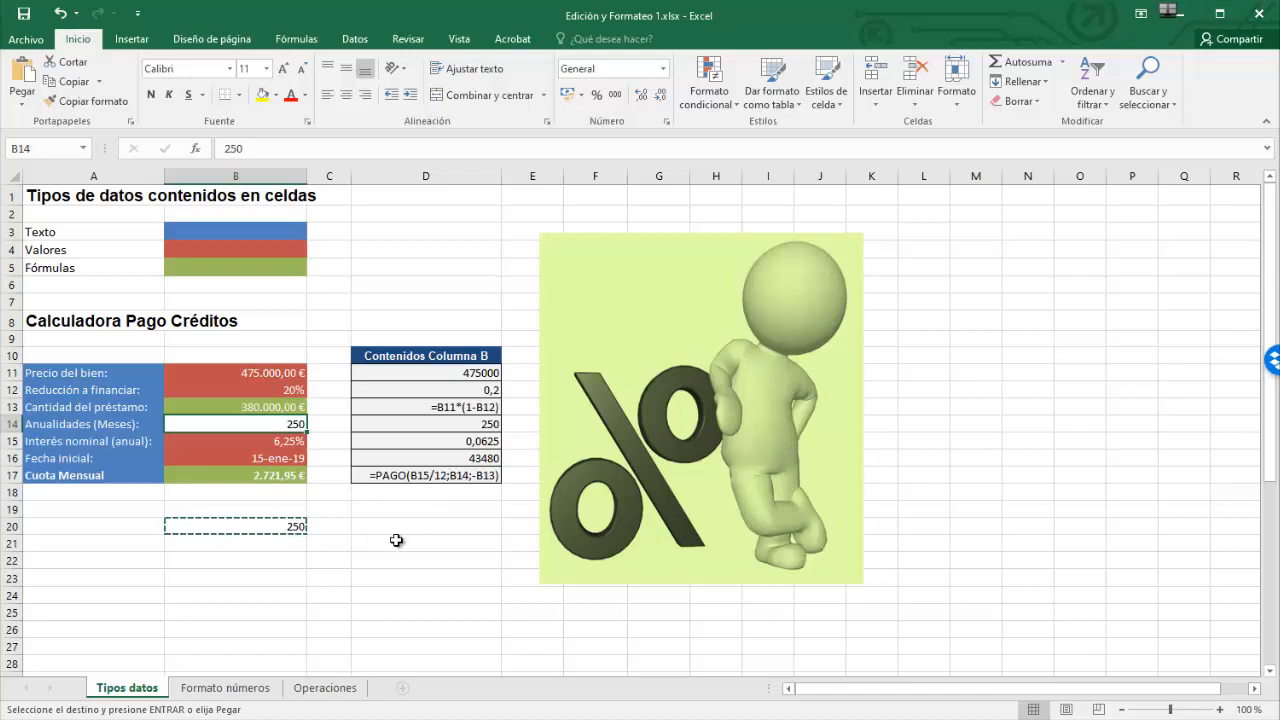
pyautogui.click(265, 597)
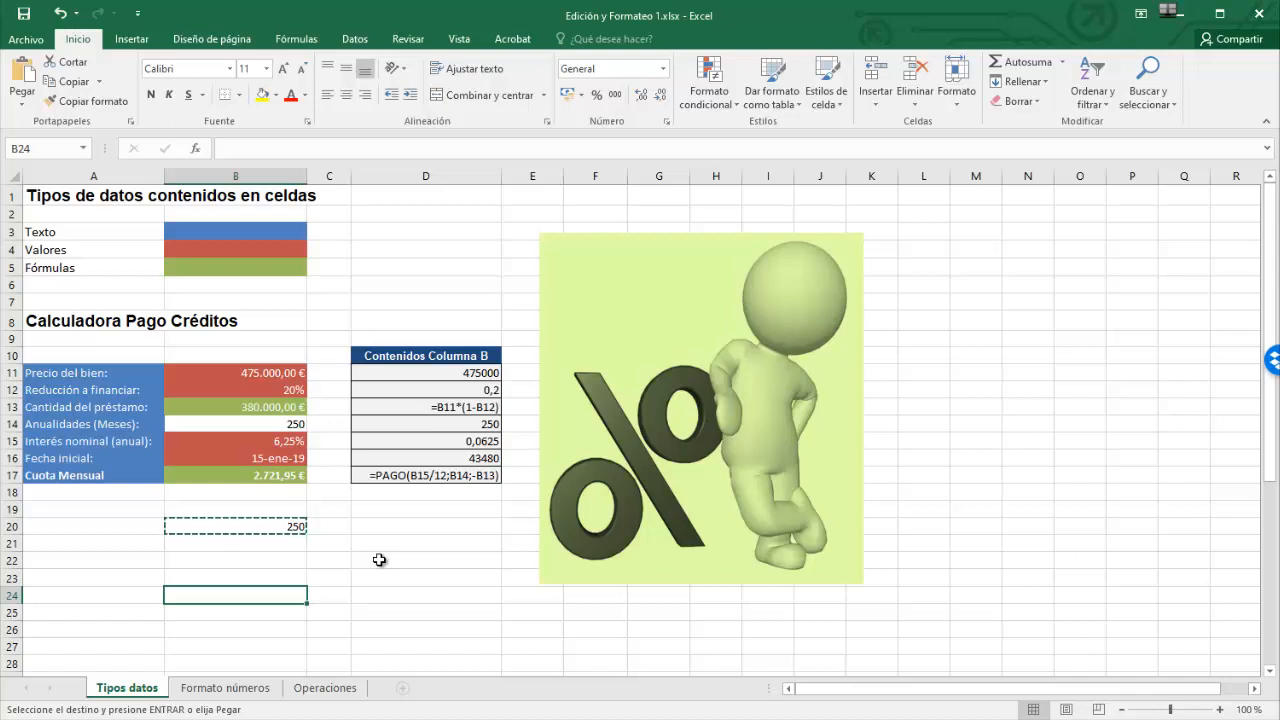
# Step: Enter 240 in cell B21 and paste only its value into the Anualidades (Meses) cell B14
pyautogui.press('Return')
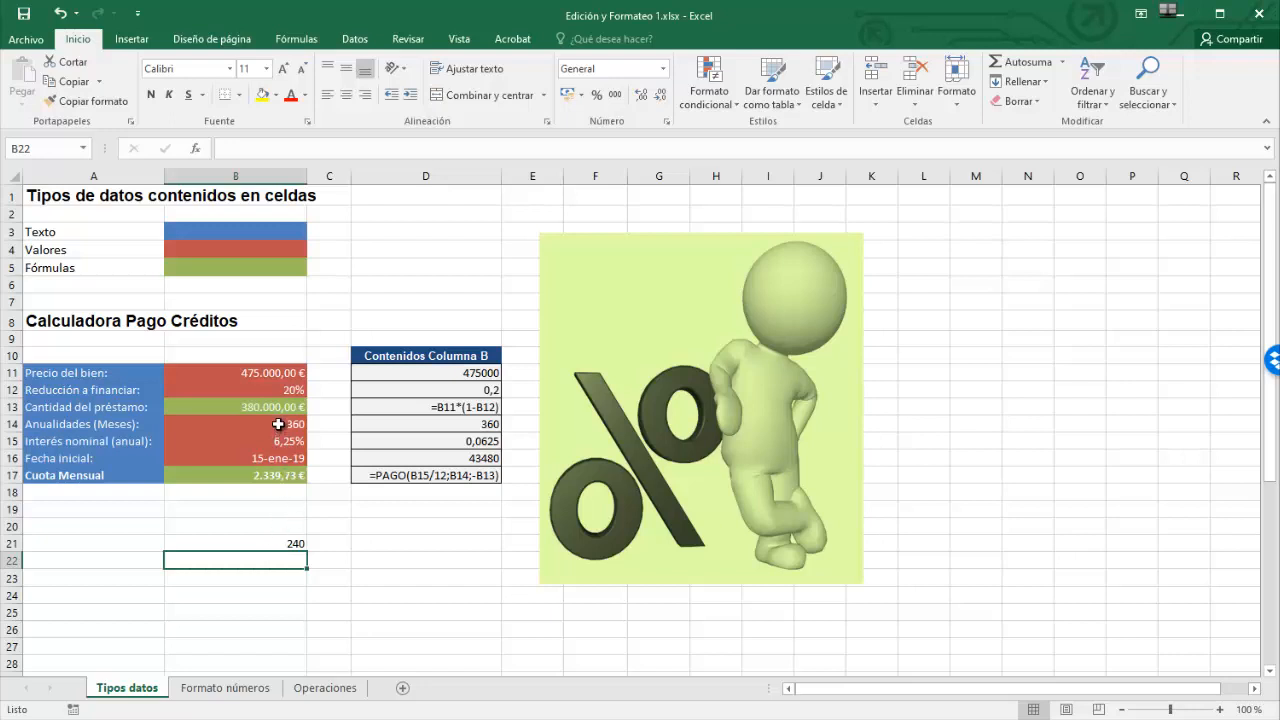
pyautogui.click(276, 545)
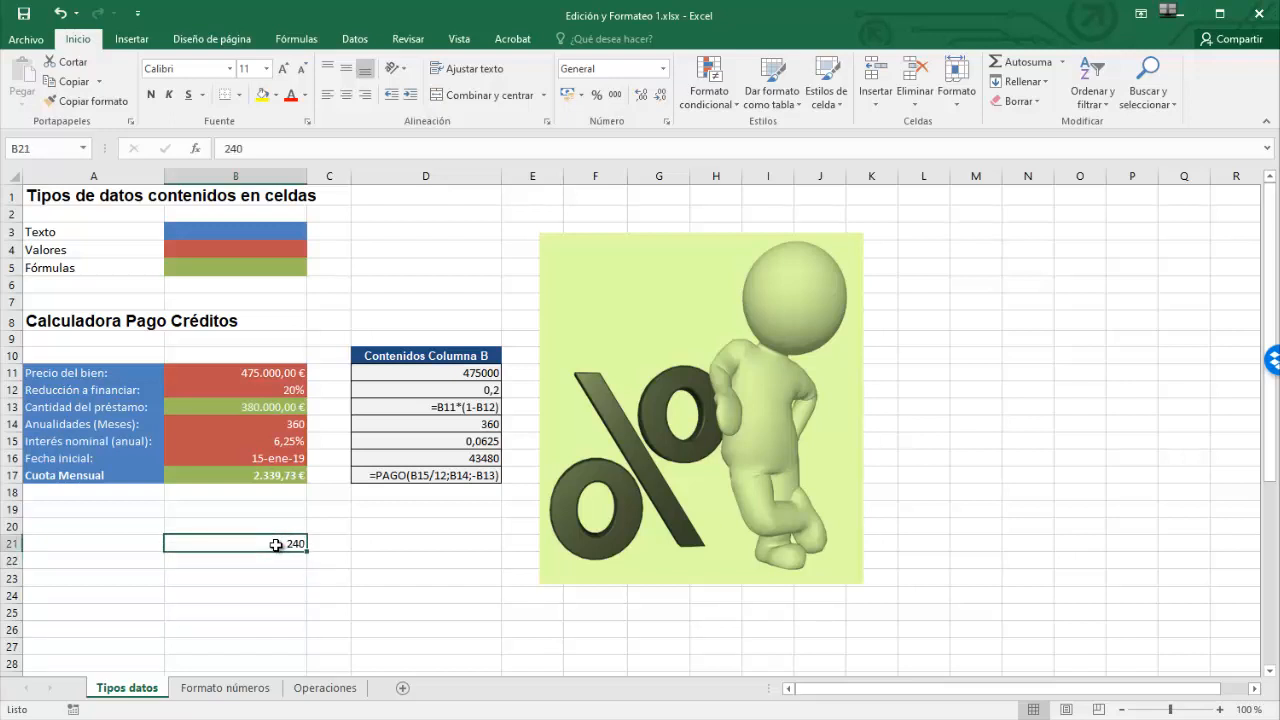
pyautogui.hotkey('ctrl', 'c')
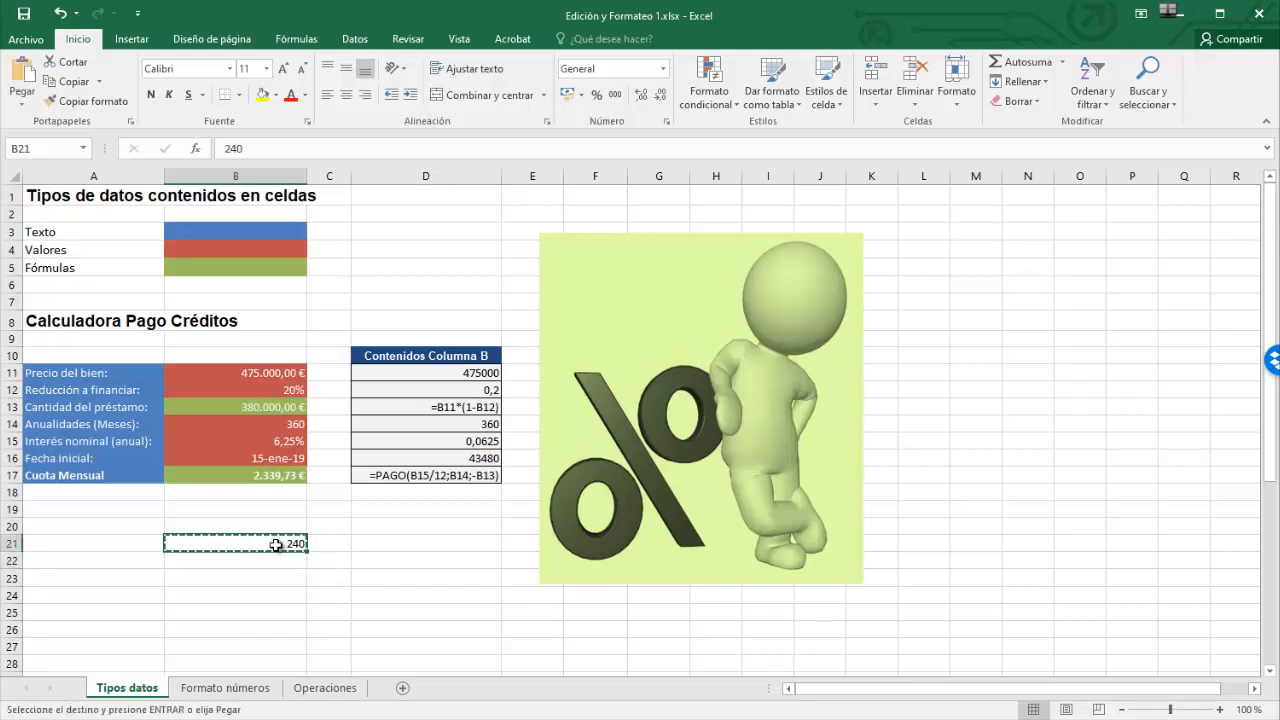
pyautogui.click(274, 428)
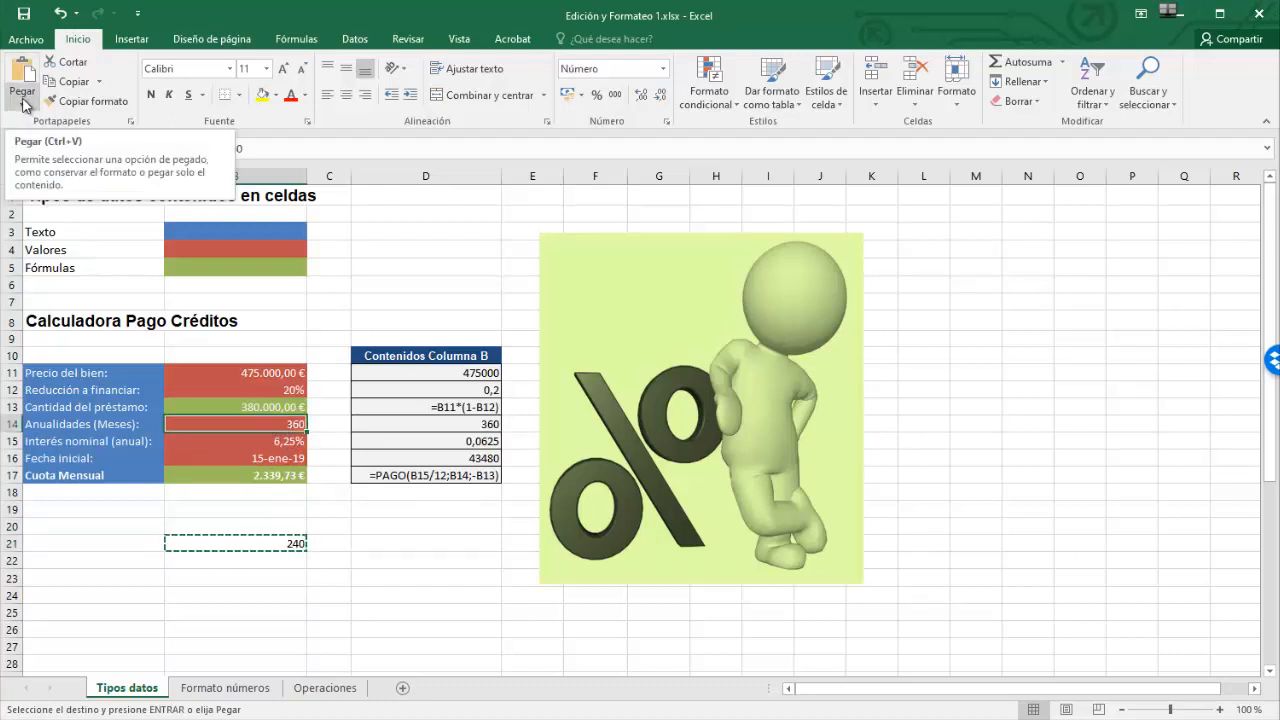
pyautogui.click(24, 100)
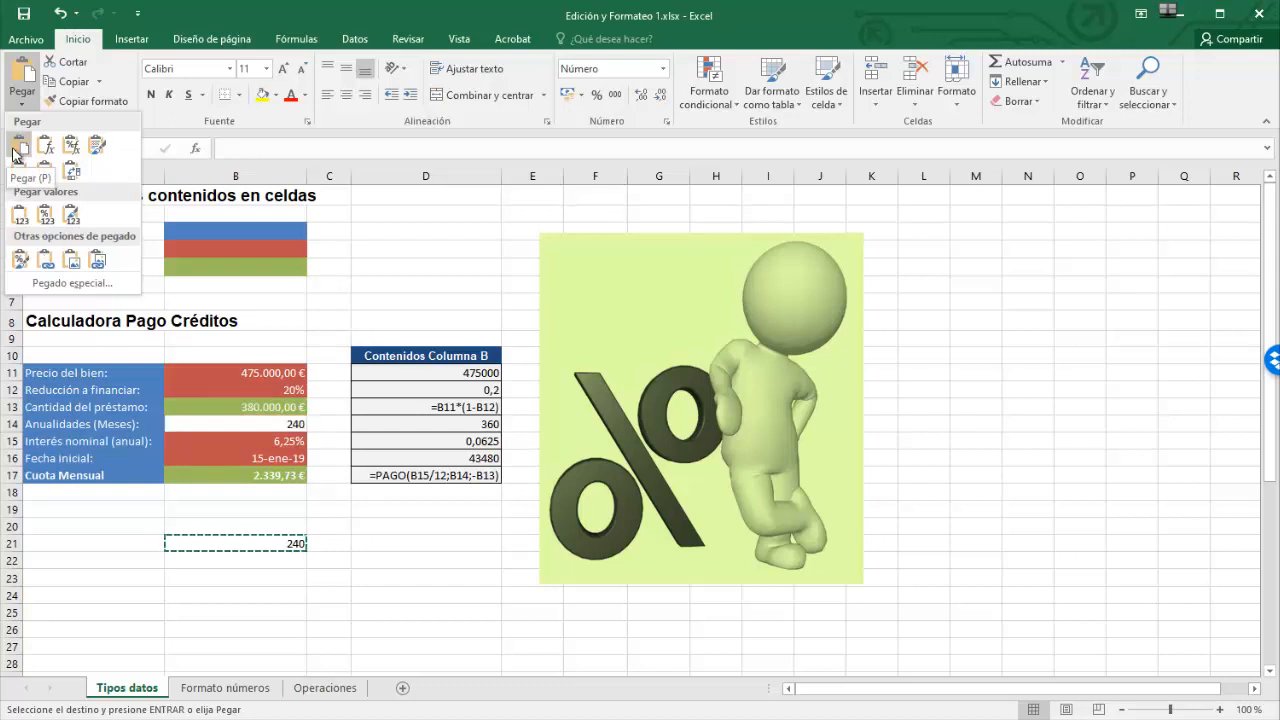
pyautogui.click(18, 216)
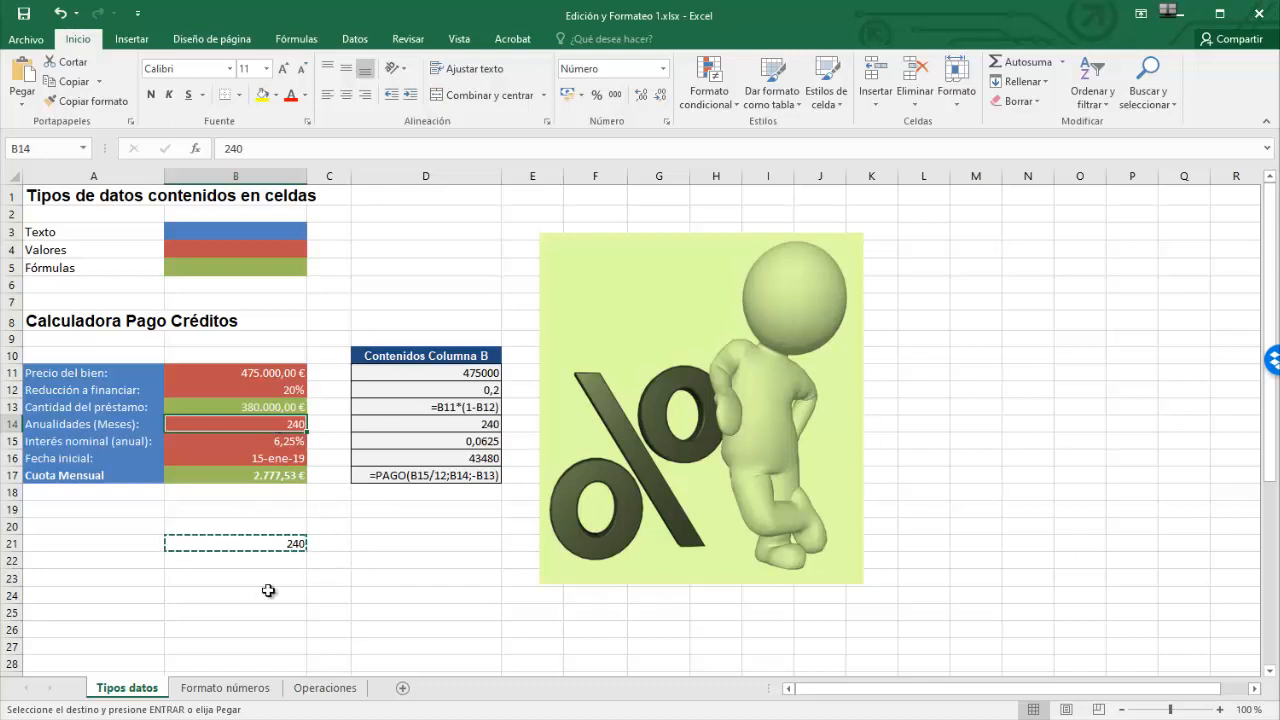
# Step: Paste the text "Para reemplazar el contenido de una celda, simplemente activa la celda y teclea lo que desees…" into cell A21
pyautogui.press('Escape')
pyautogui.click(360, 540)
pyautogui.click(131, 543)
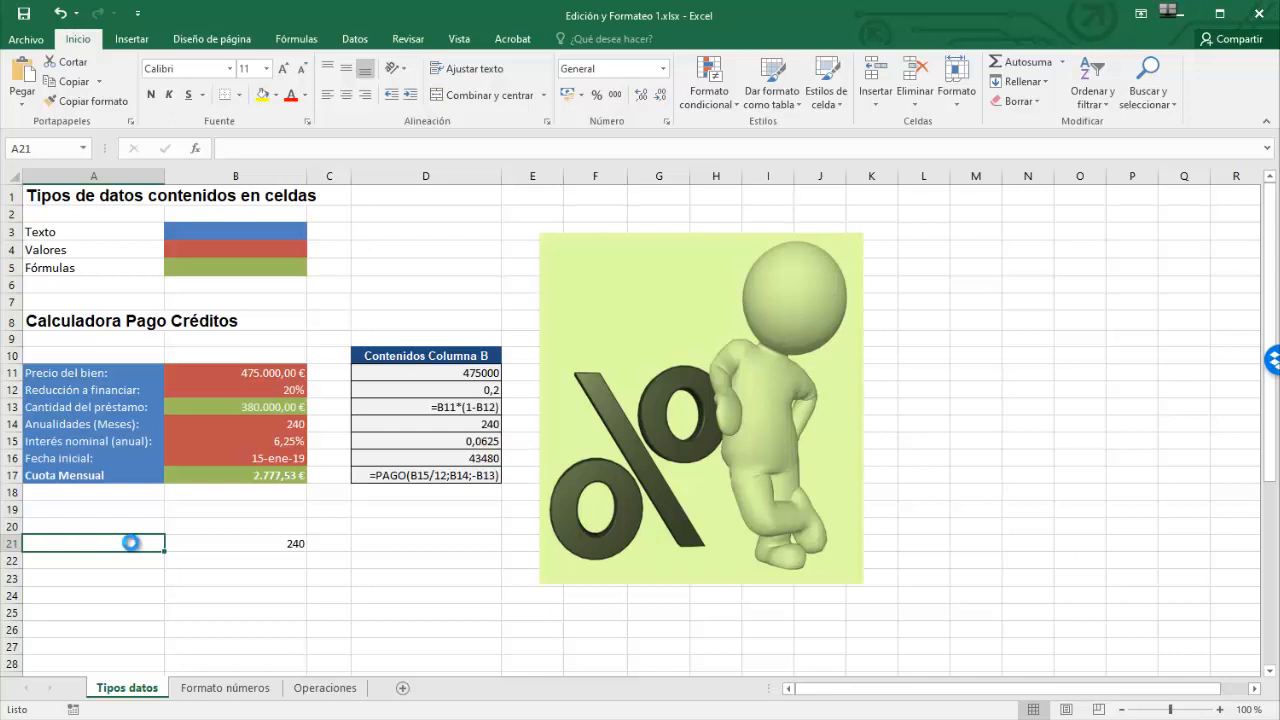
pyautogui.hotkey('ctrl', 'v')
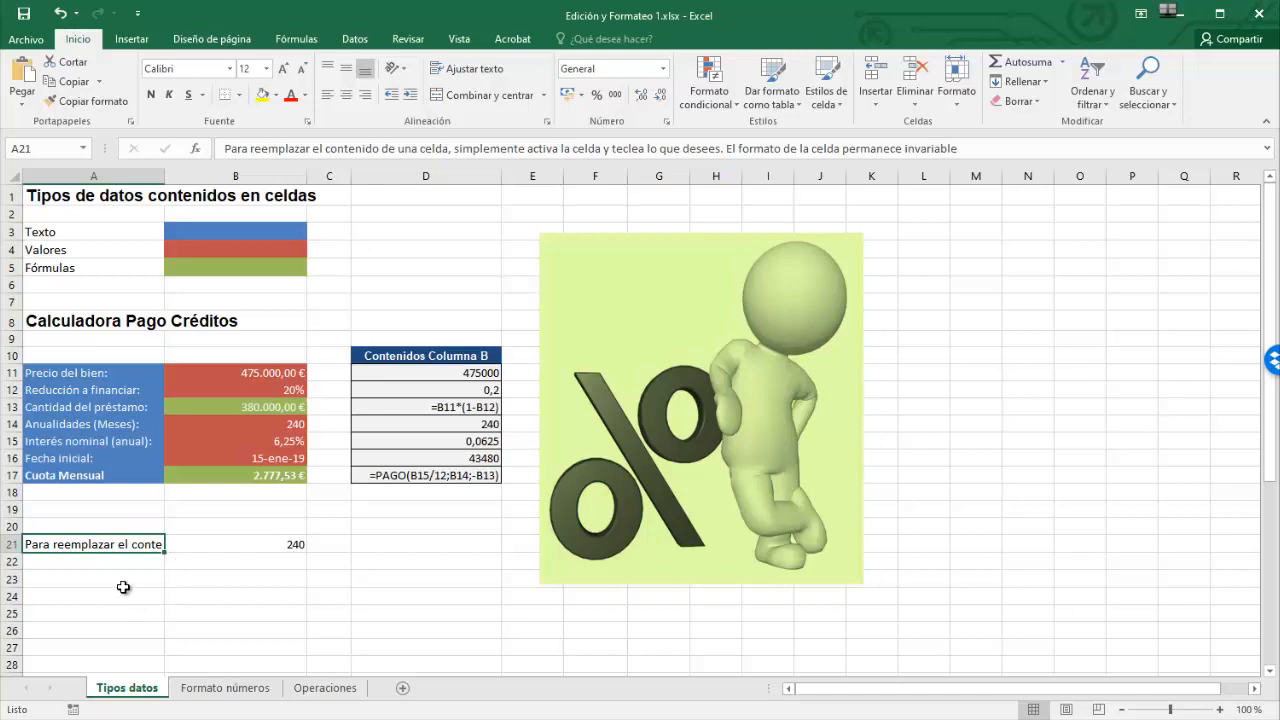
pyautogui.click(123, 585)
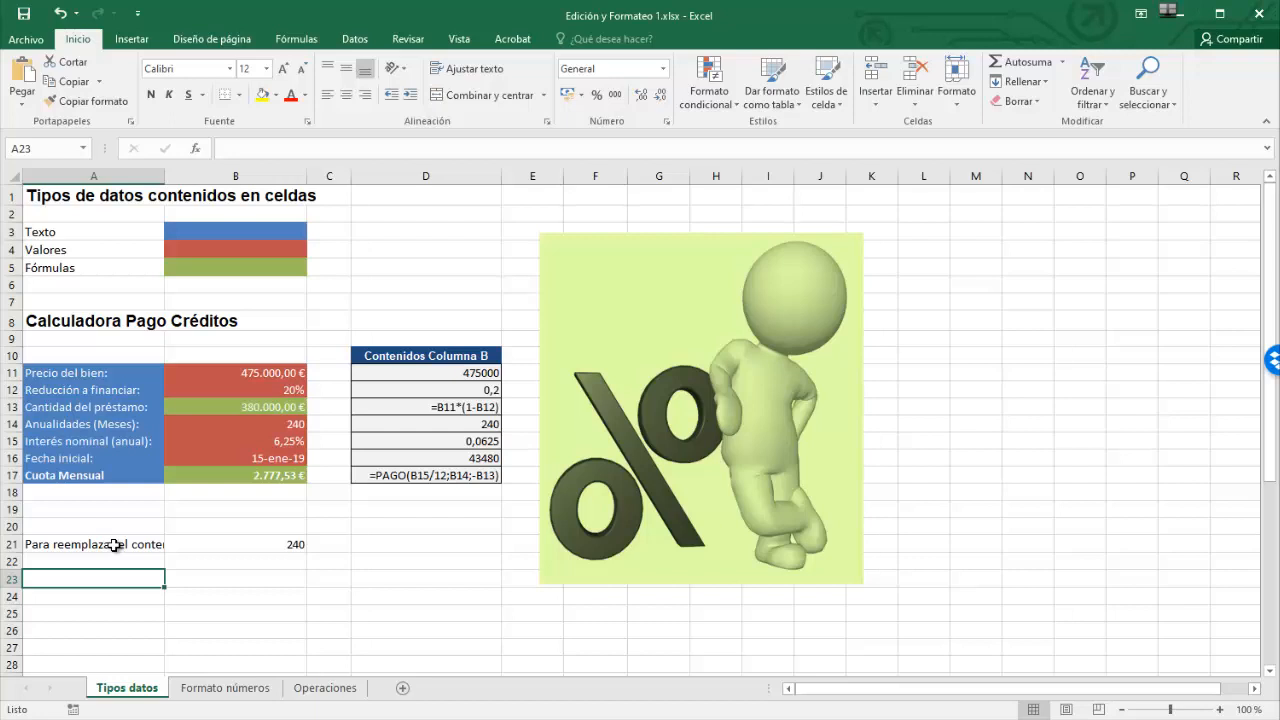
pyautogui.click(116, 545)
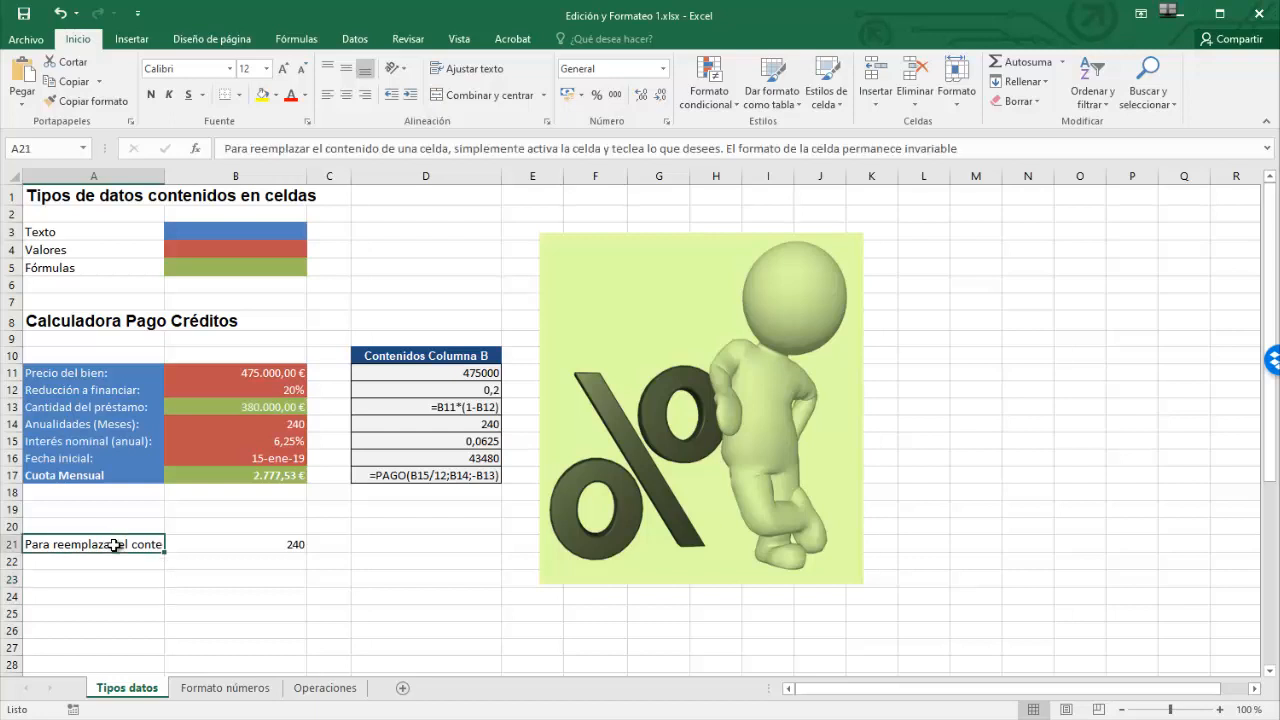
# Step: Edit the text of cell A21 directly inside the cell, removing the word "el" before "contenido"
pyautogui.doubleClick(106, 545)
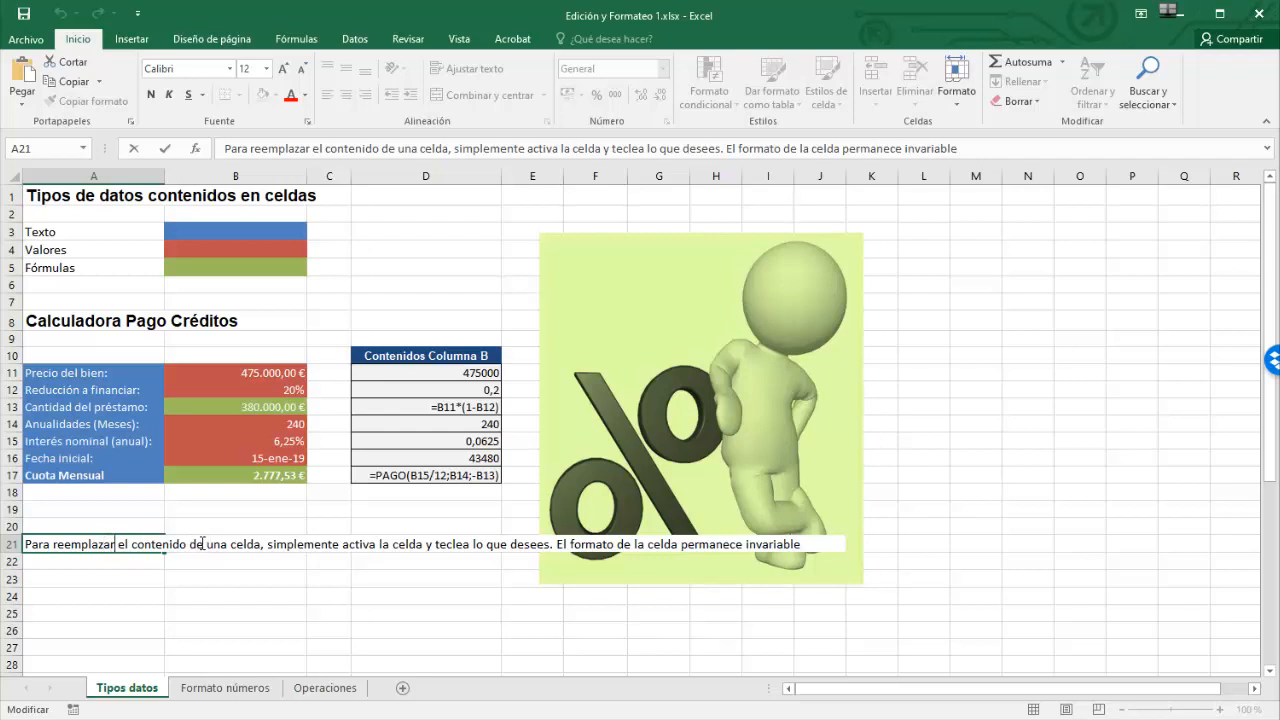
pyautogui.press('Right')
pyautogui.press('Right')
pyautogui.press('Right')
pyautogui.press('Right')
pyautogui.press('BackSpace')
pyautogui.press('BackSpace')
pyautogui.press('BackSpace')
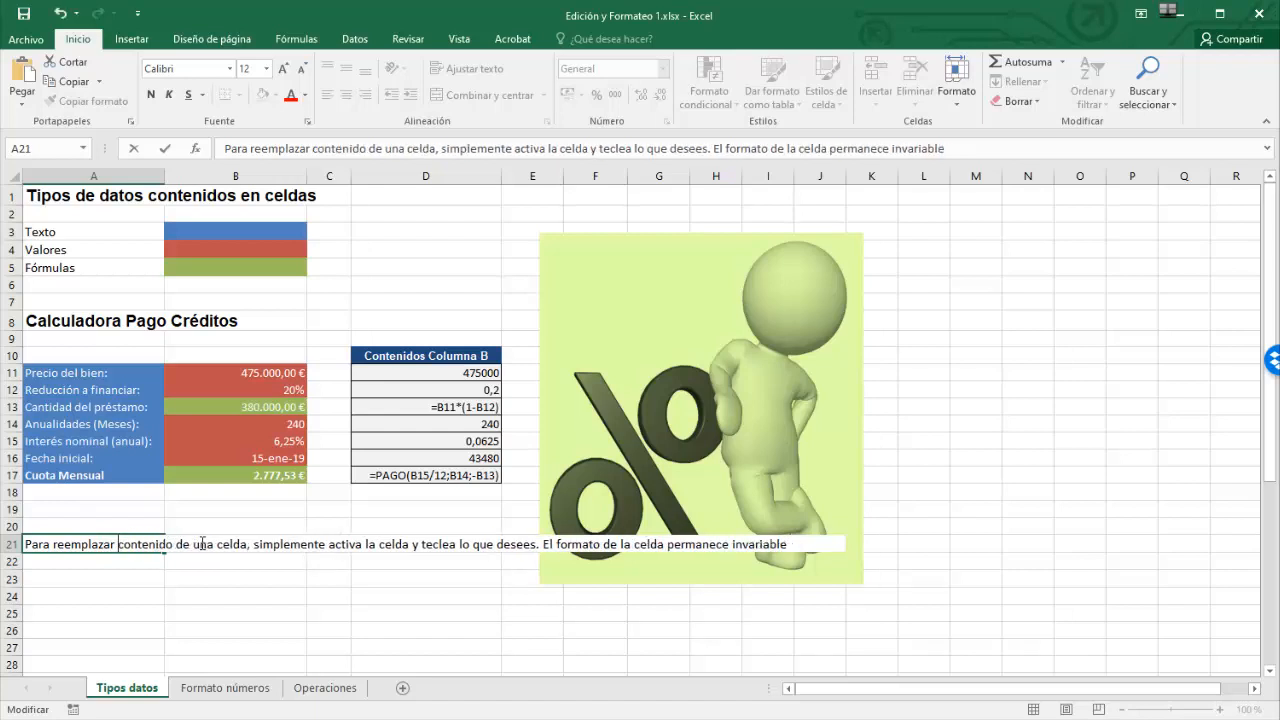
pyautogui.press('Return')
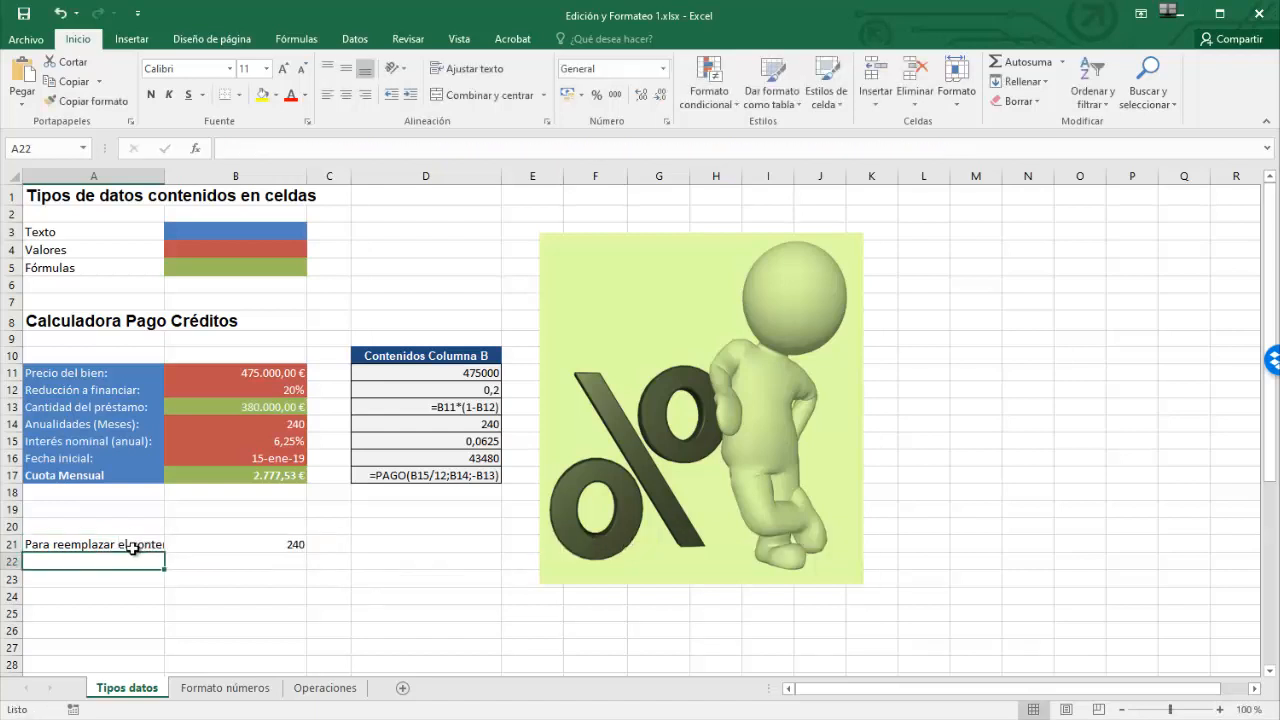
# Step: Edit the text of cell A21 through the formula bar, removing the word "el" before "contenido" and typing it again
pyautogui.click(135, 546)
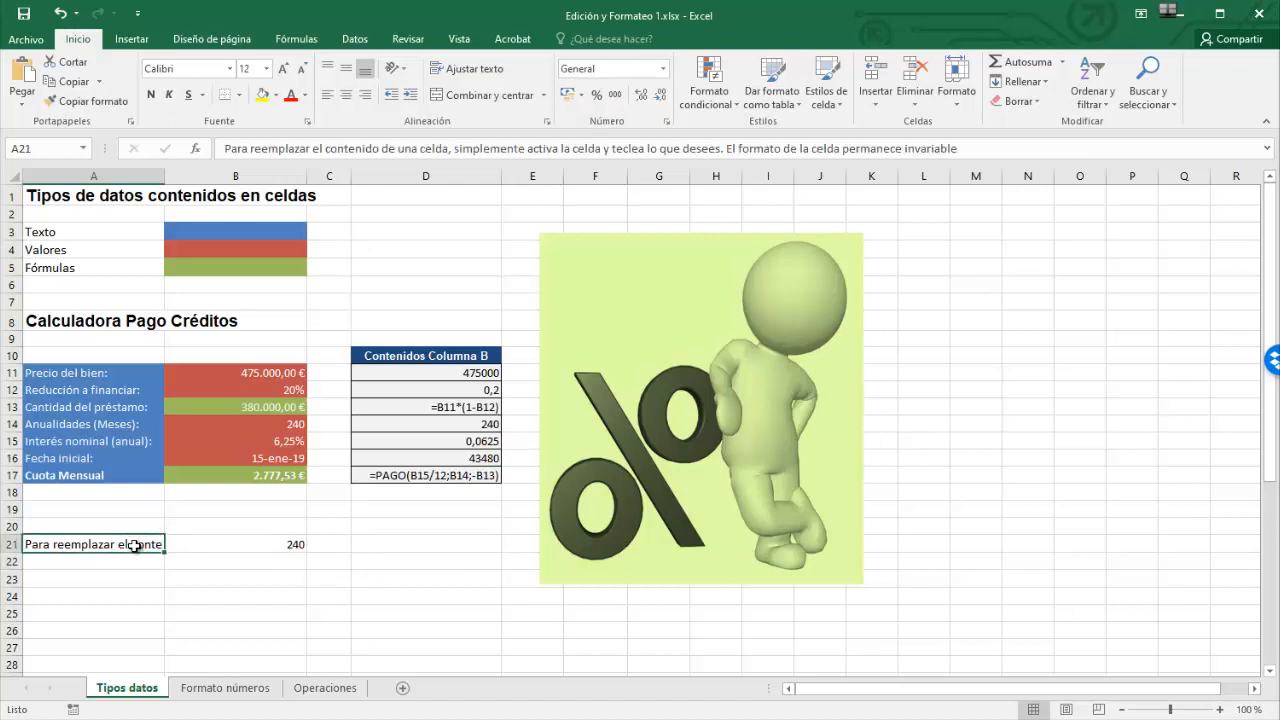
pyautogui.click(314, 147)
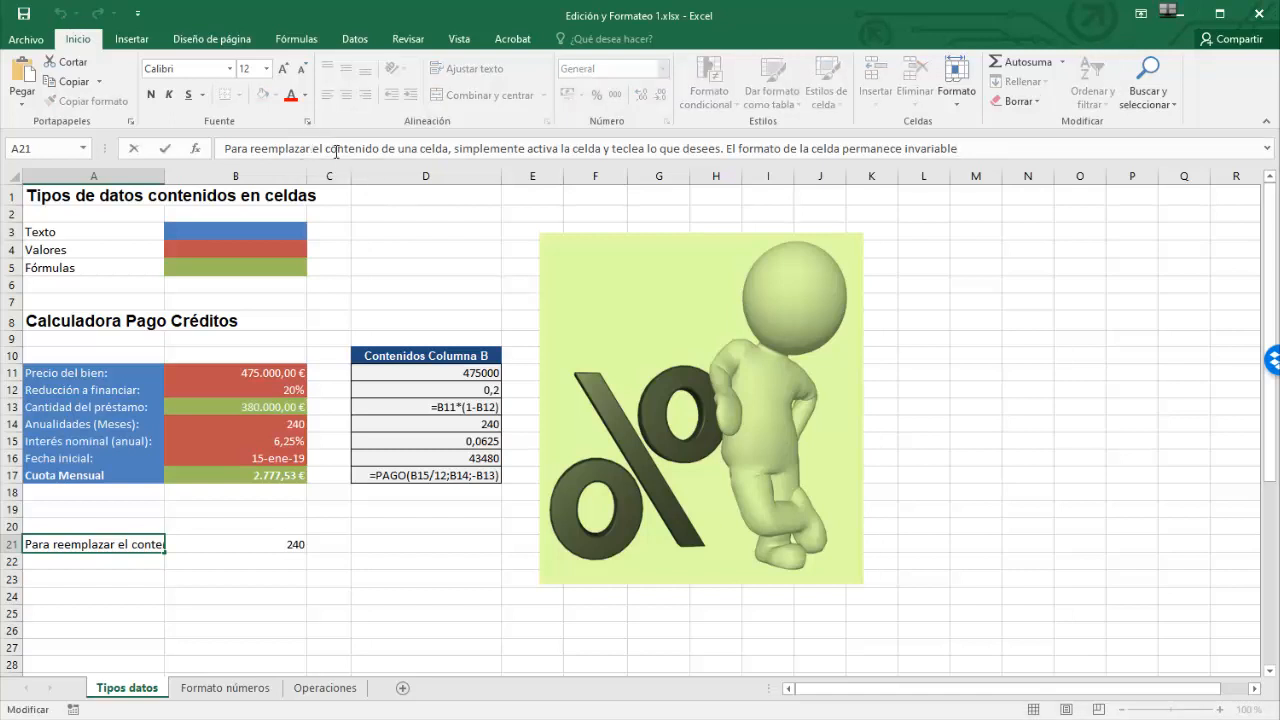
pyautogui.click(325, 147)
pyautogui.press('BackSpace')
pyautogui.press('BackSpace')
pyautogui.press('BackSpace')
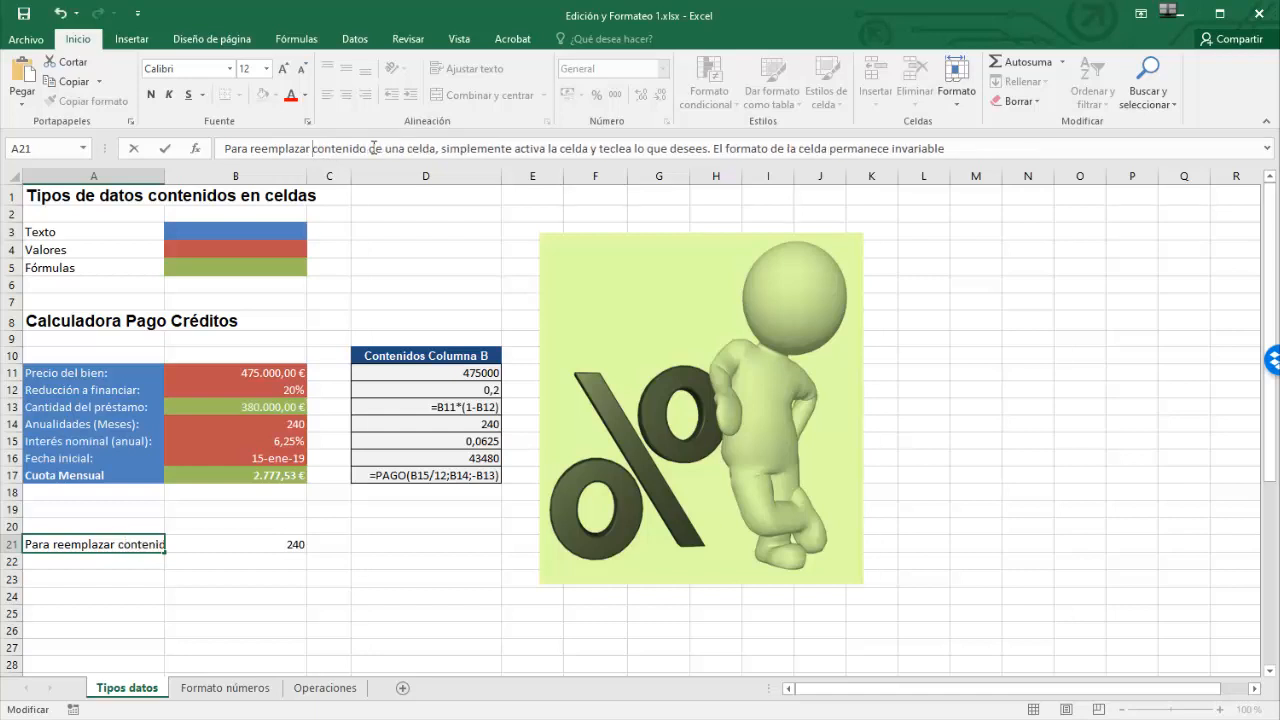
pyautogui.write('el')
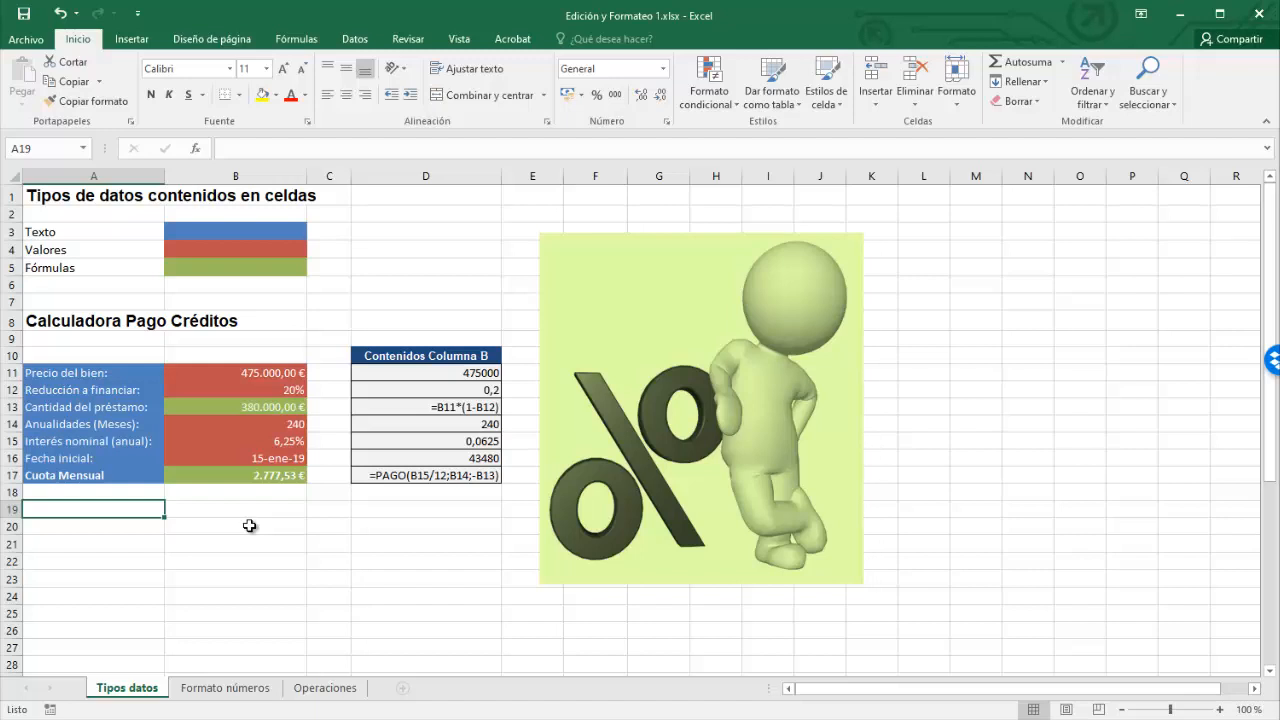
# Step: Move the labels Texto, Valores and Fórmulas from A3:A5 to B25:B27 and back to their original cells
pyautogui.click(94, 233)
pyautogui.moveTo(94, 233); pyautogui.dragTo(92, 264)
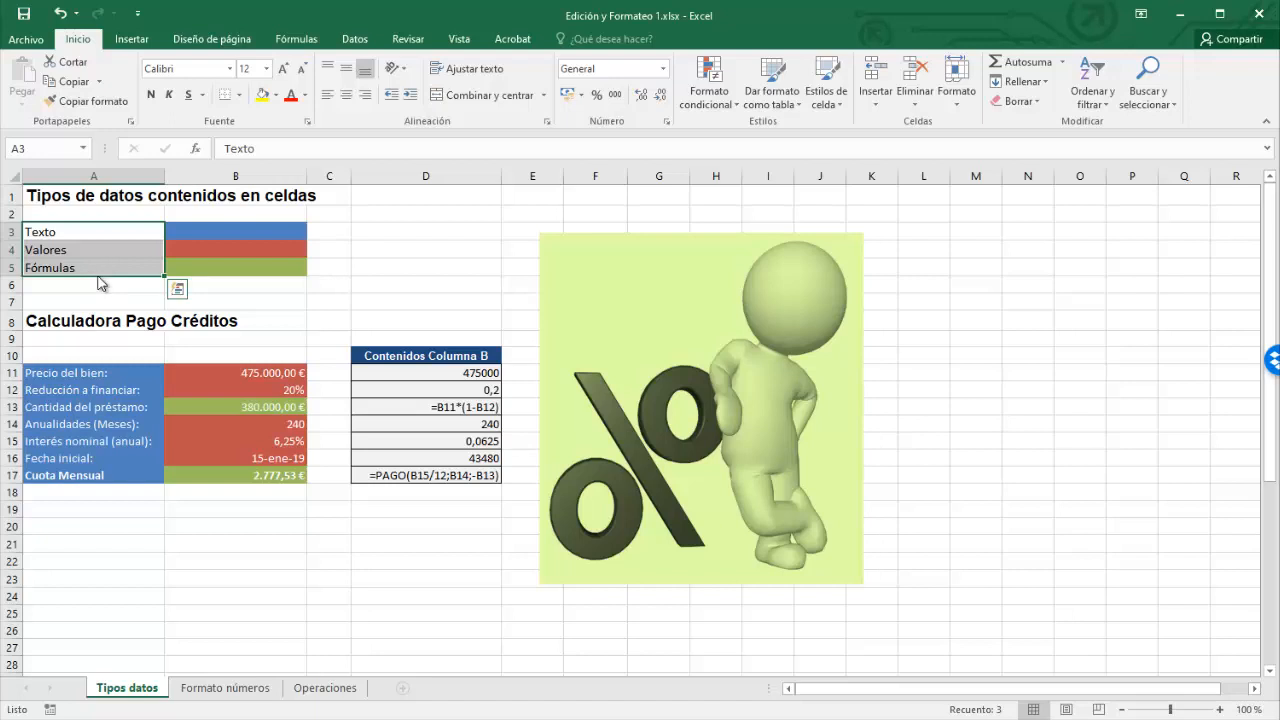
pyautogui.moveTo(97, 275); pyautogui.dragTo(238, 645)
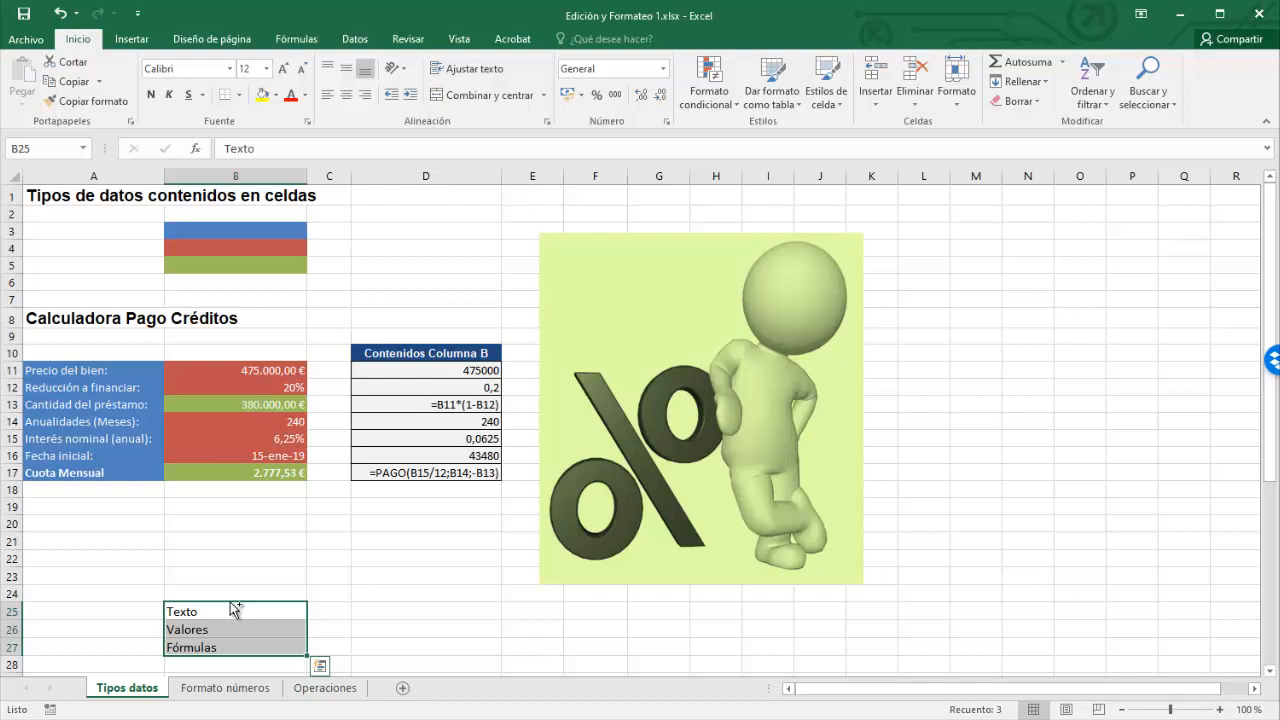
pyautogui.moveTo(235, 607); pyautogui.dragTo(120, 236)
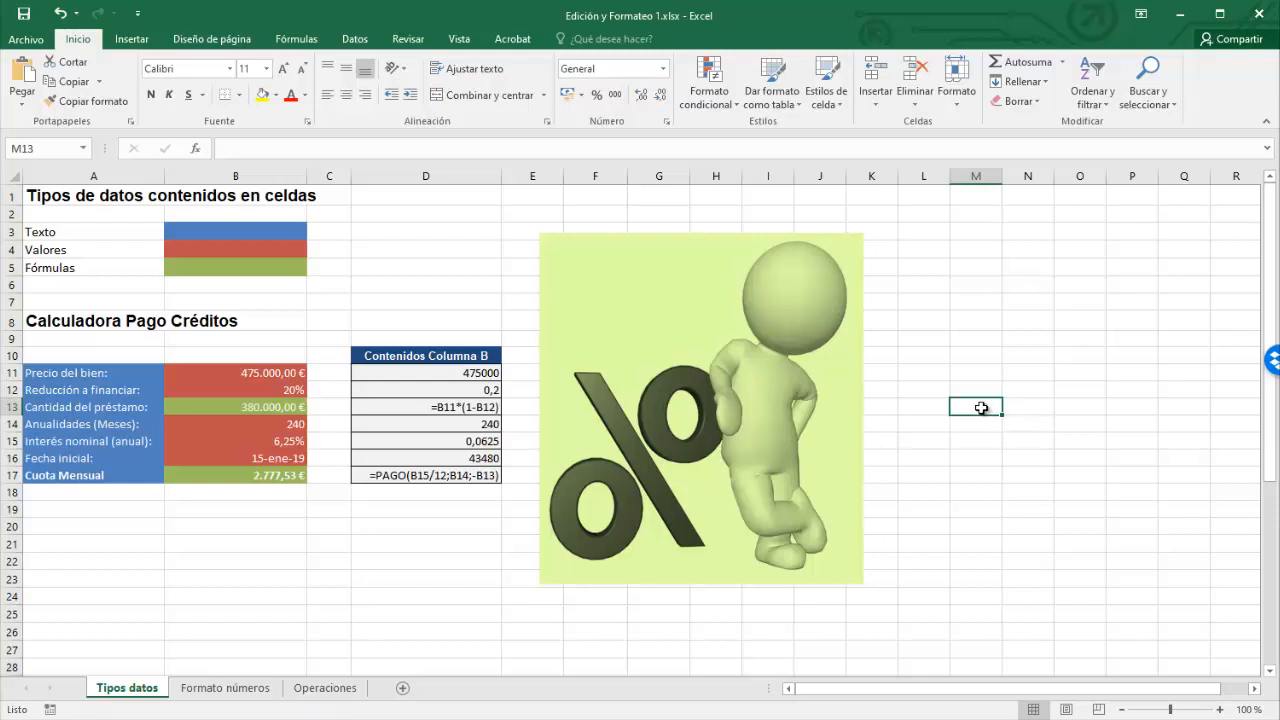
# Step: Select the range M13:O16 and enter 215, 125, 456 and 789 down its first column, then step back one cell
pyautogui.moveTo(983, 408); pyautogui.dragTo(1080, 451)
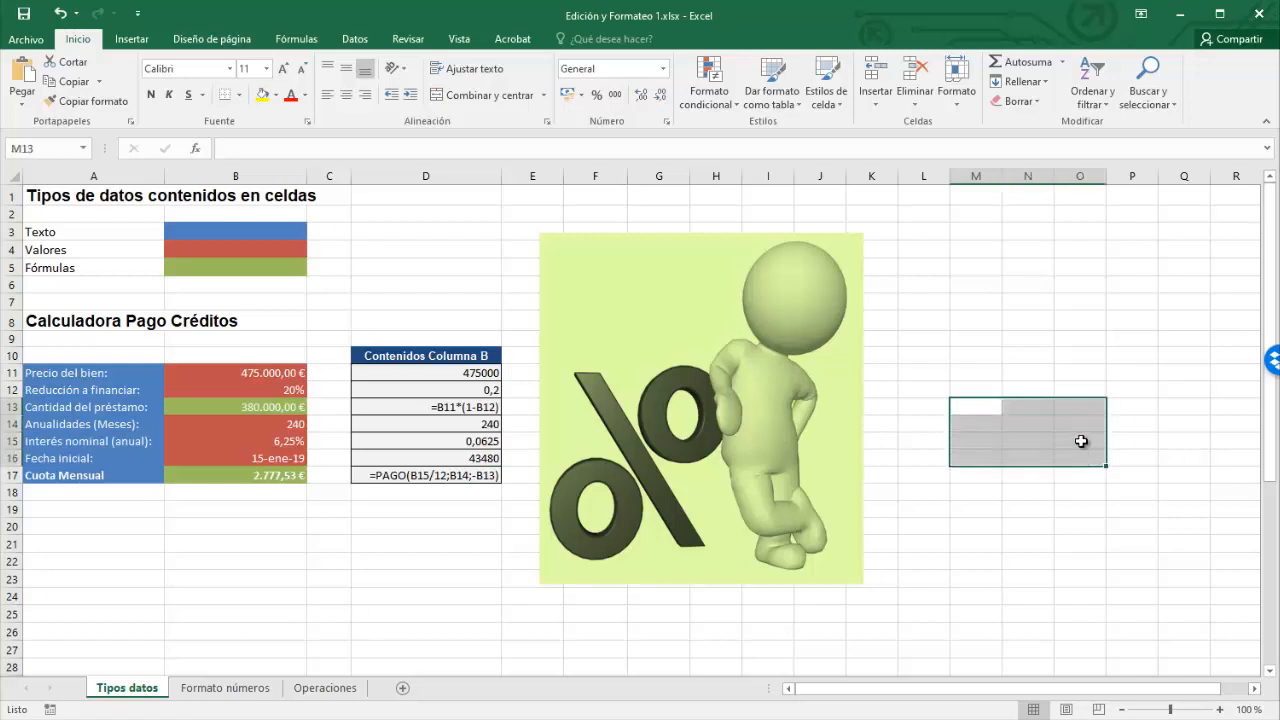
pyautogui.write('215')
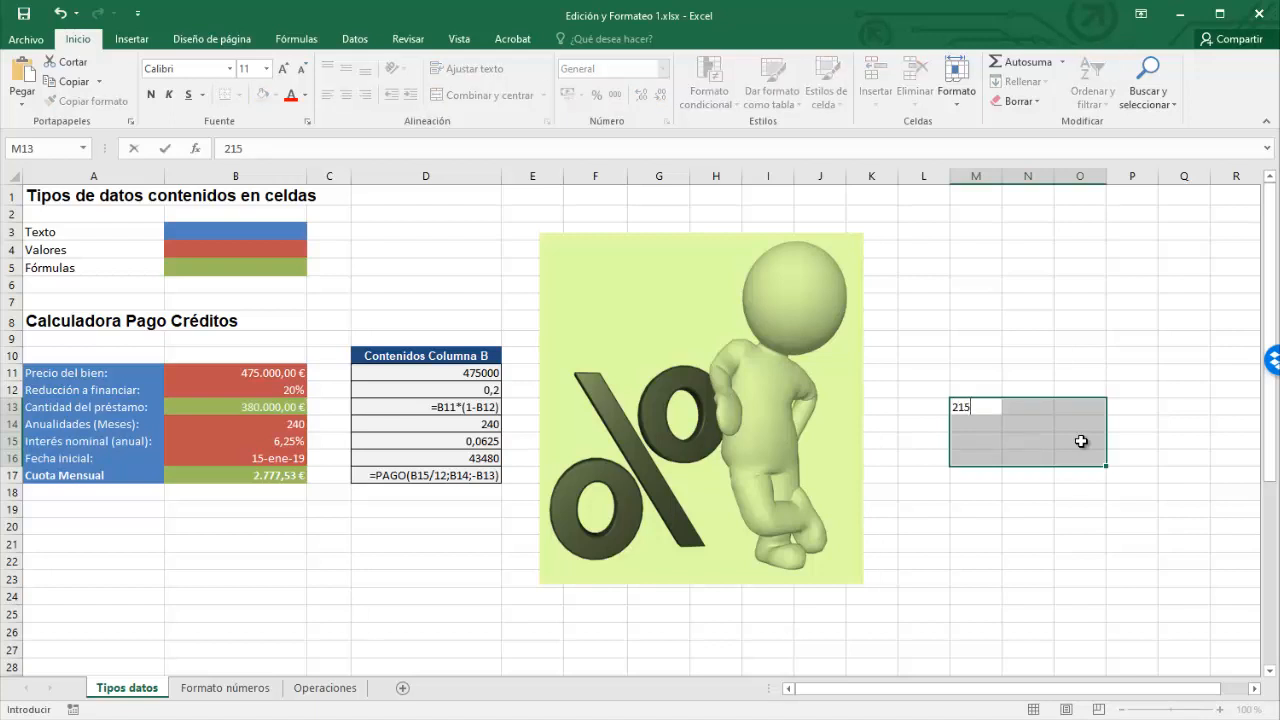
pyautogui.press('Return')
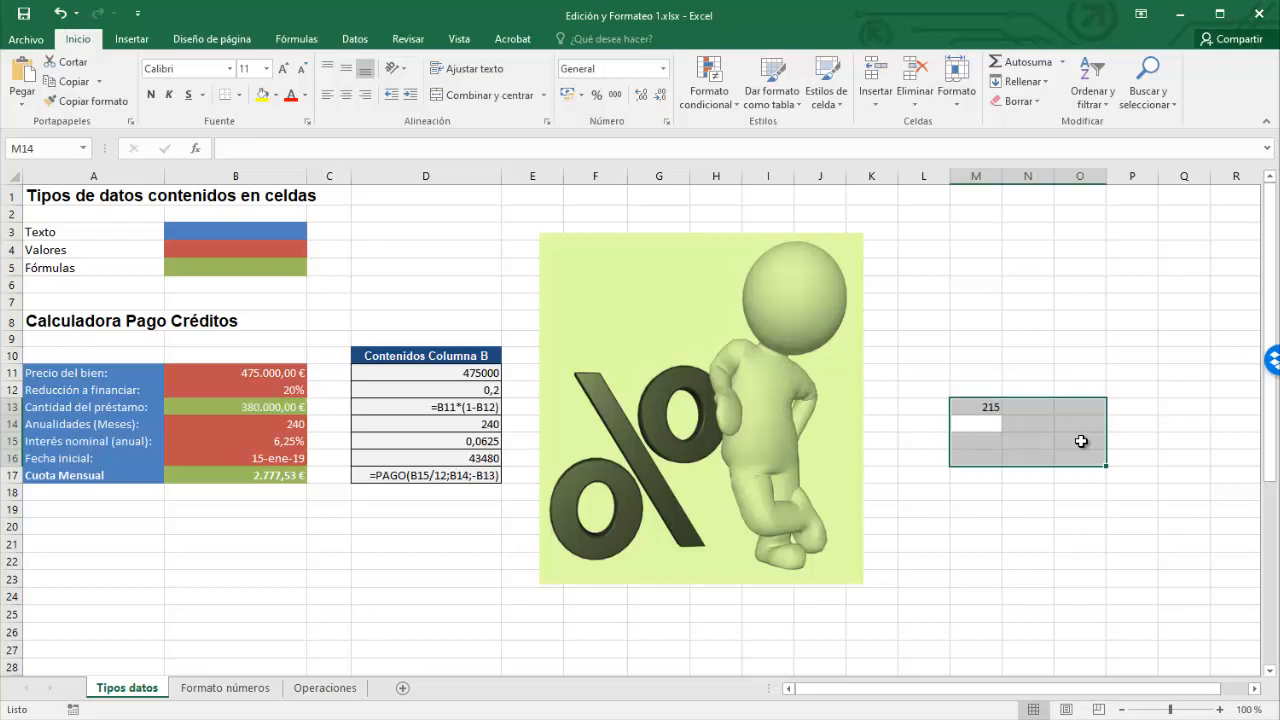
pyautogui.write('125')
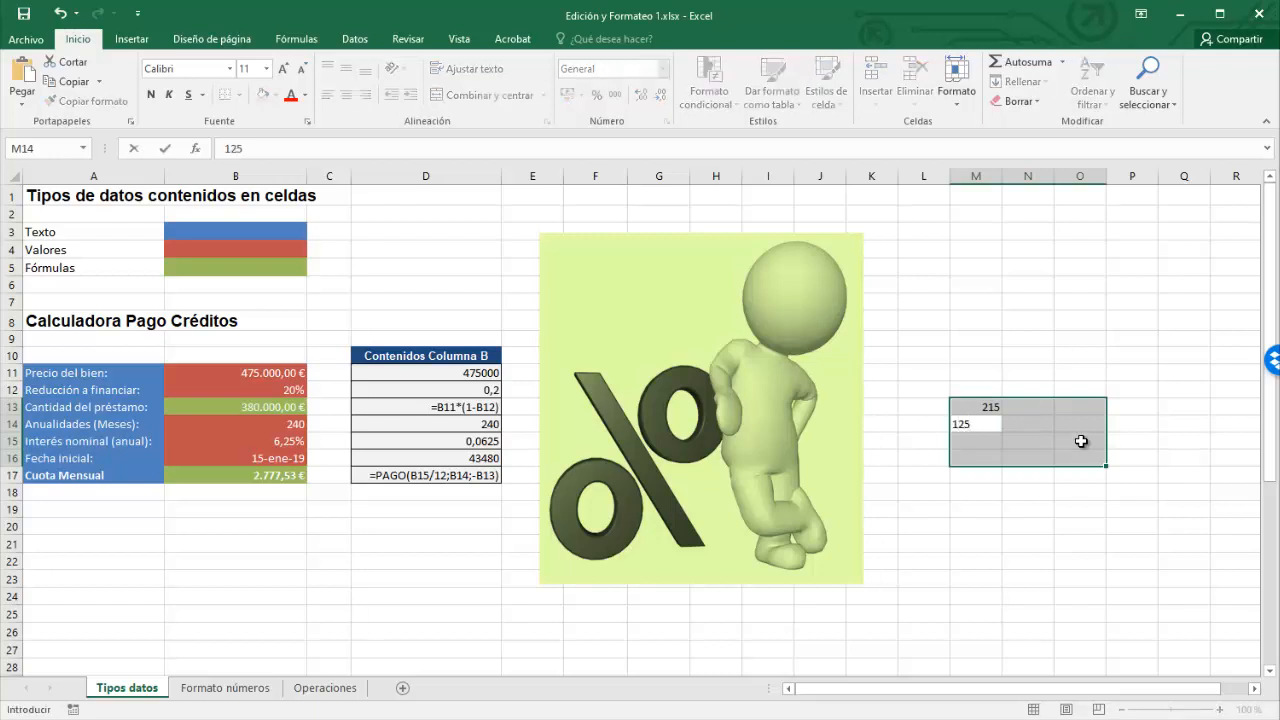
pyautogui.press('Return')
pyautogui.write('456')
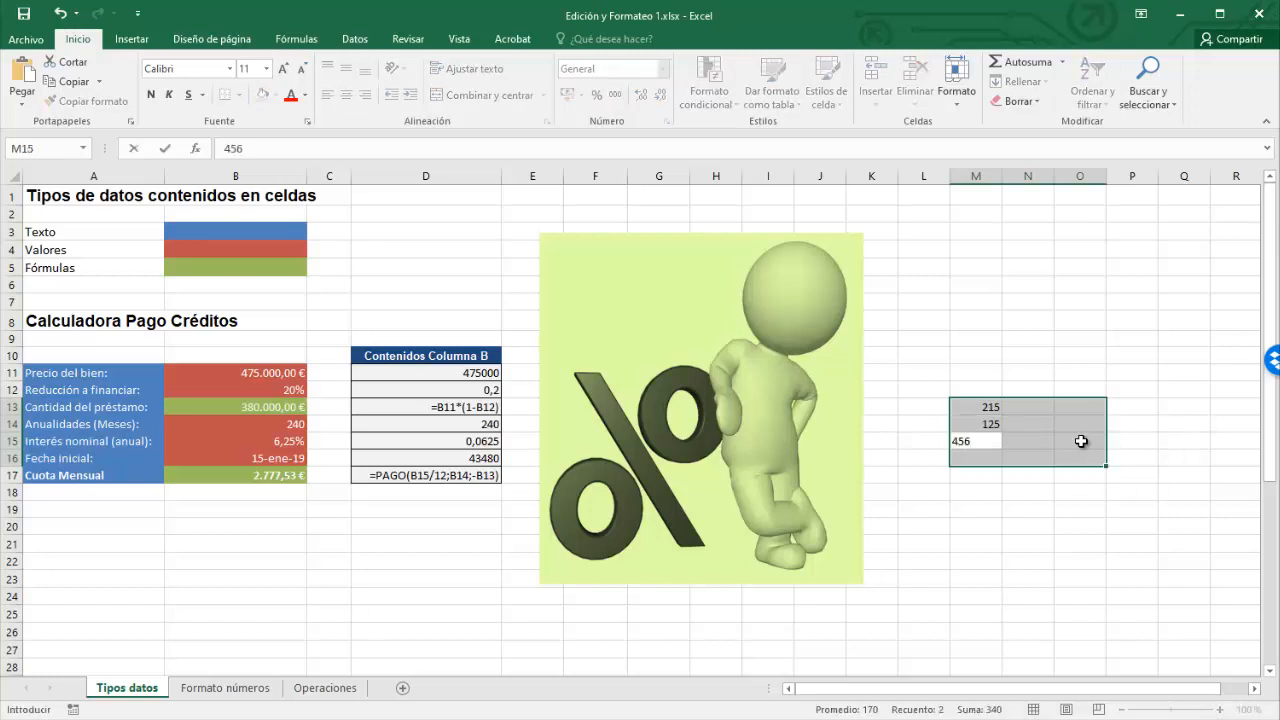
pyautogui.press('Return')
pyautogui.write('789')
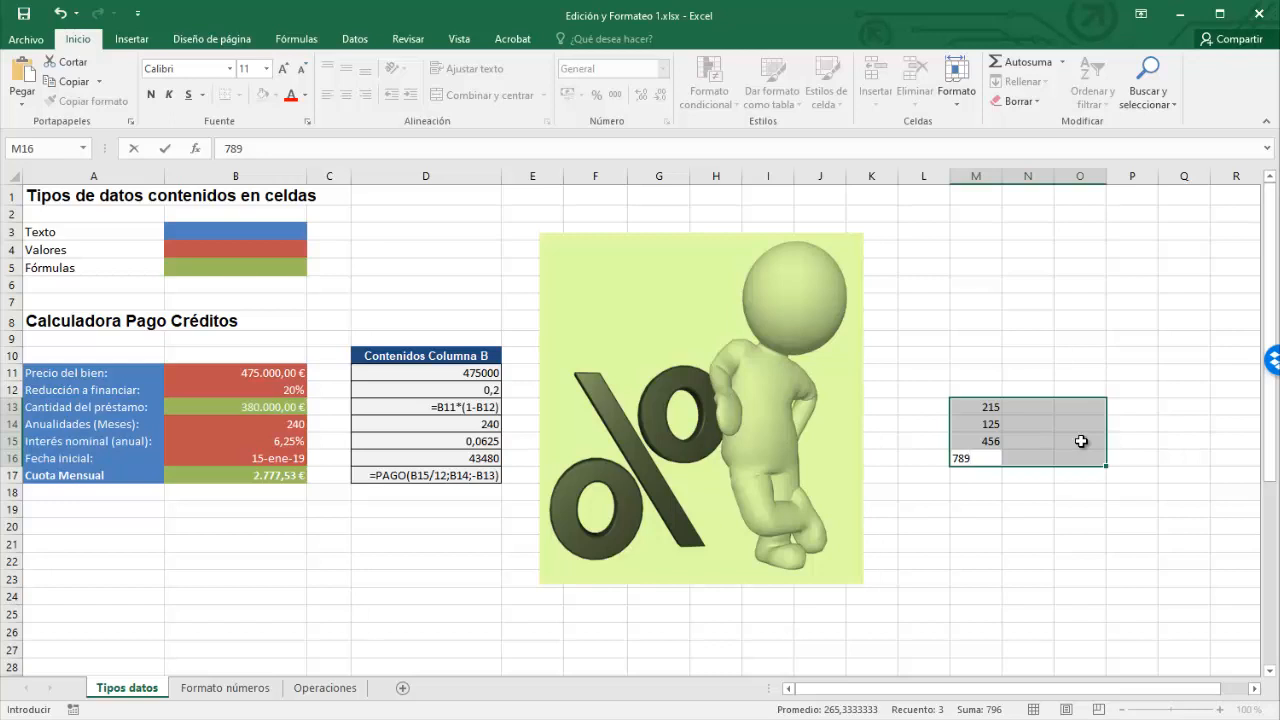
pyautogui.press('Return')
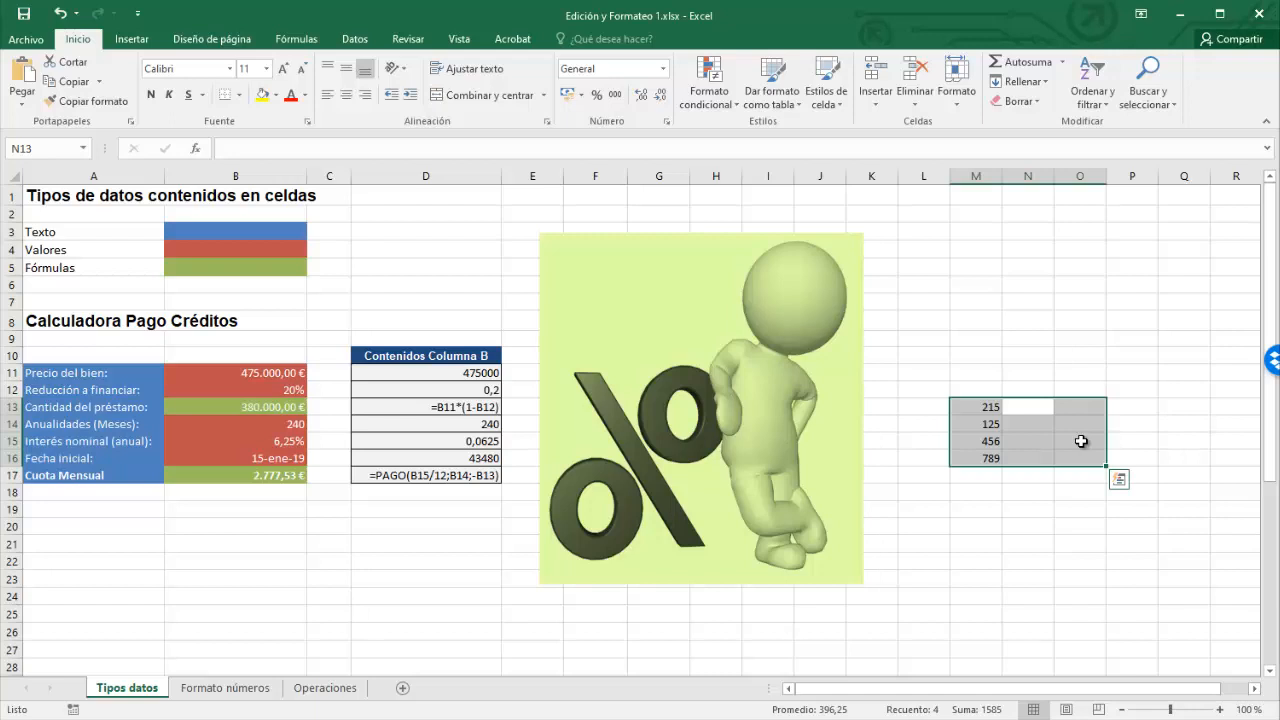
pyautogui.hotkey('shift', 'Return')
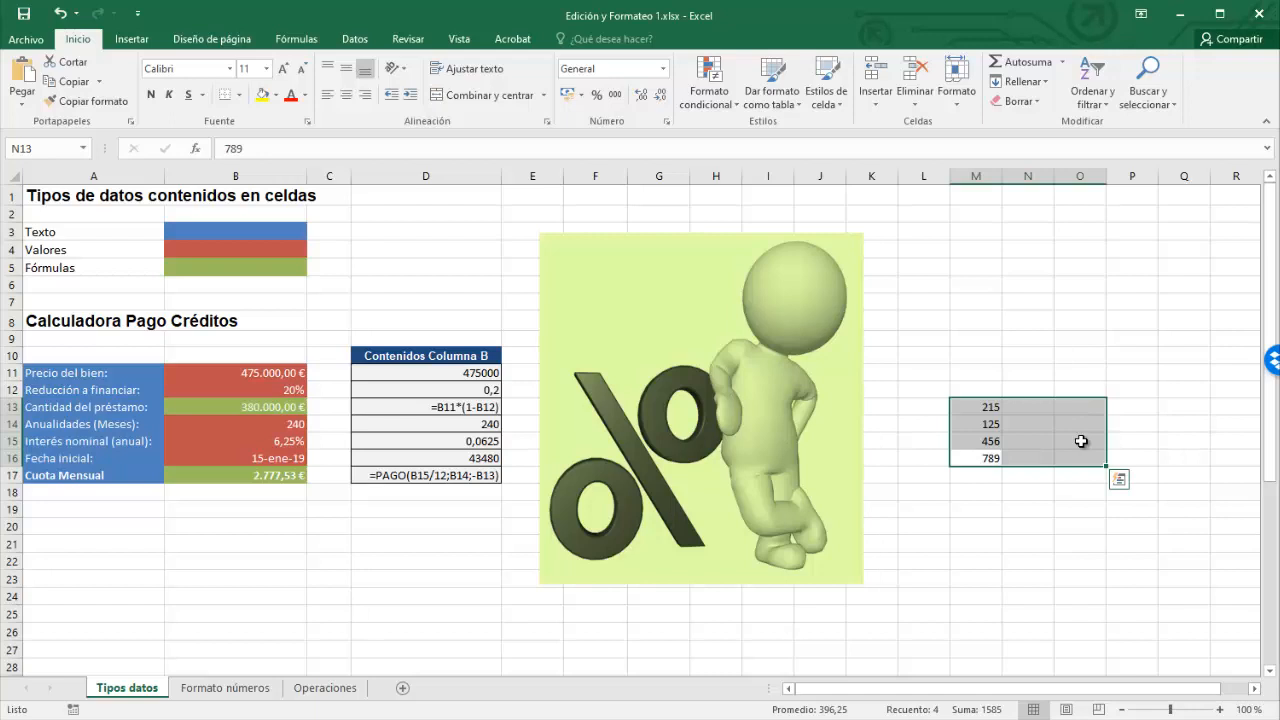
# Step: Select the range M20:O23 and fill all its cells at once with the value 56
pyautogui.click(980, 530)
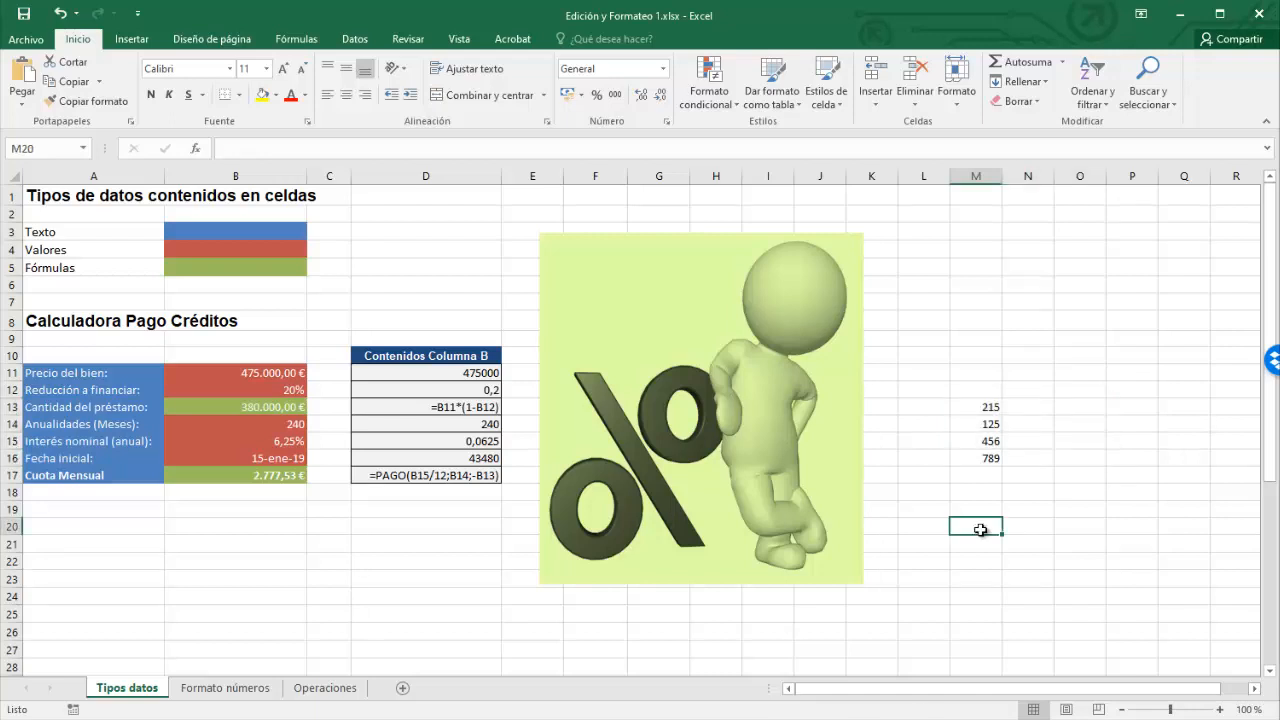
pyautogui.moveTo(980, 530); pyautogui.dragTo(1085, 575)
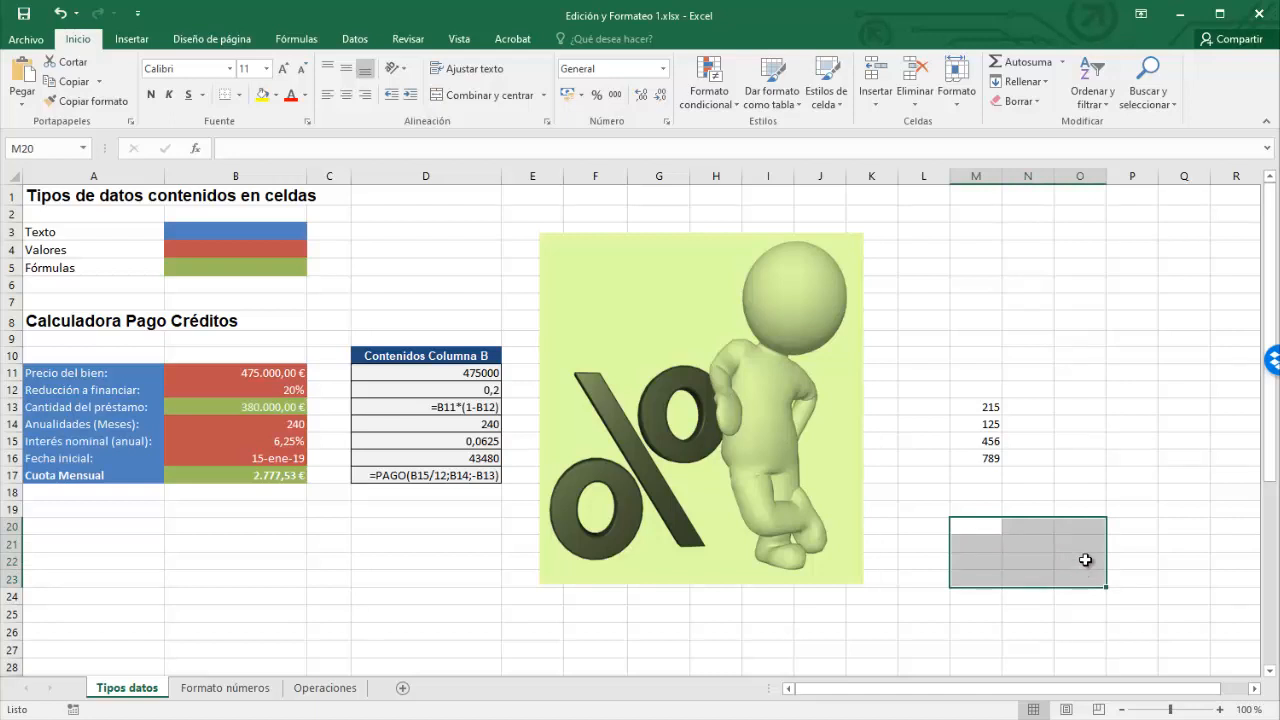
pyautogui.write('56')
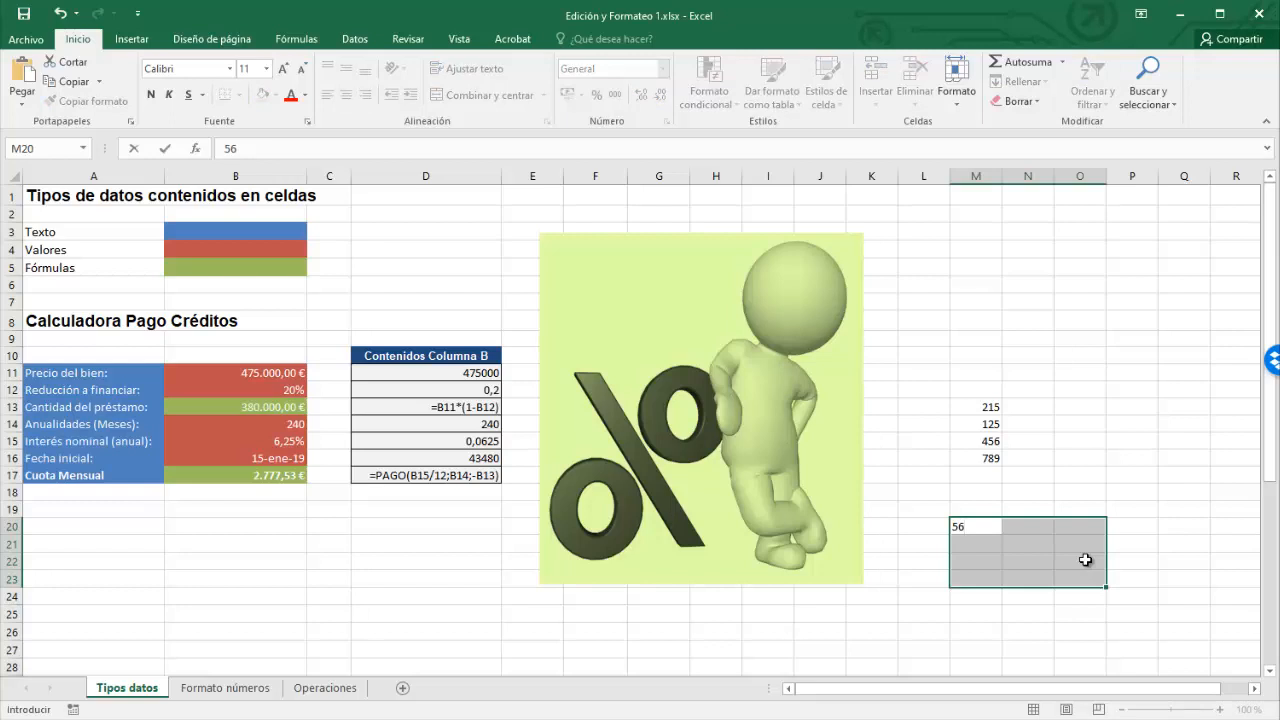
pyautogui.hotkey('ctrl', 'Return')
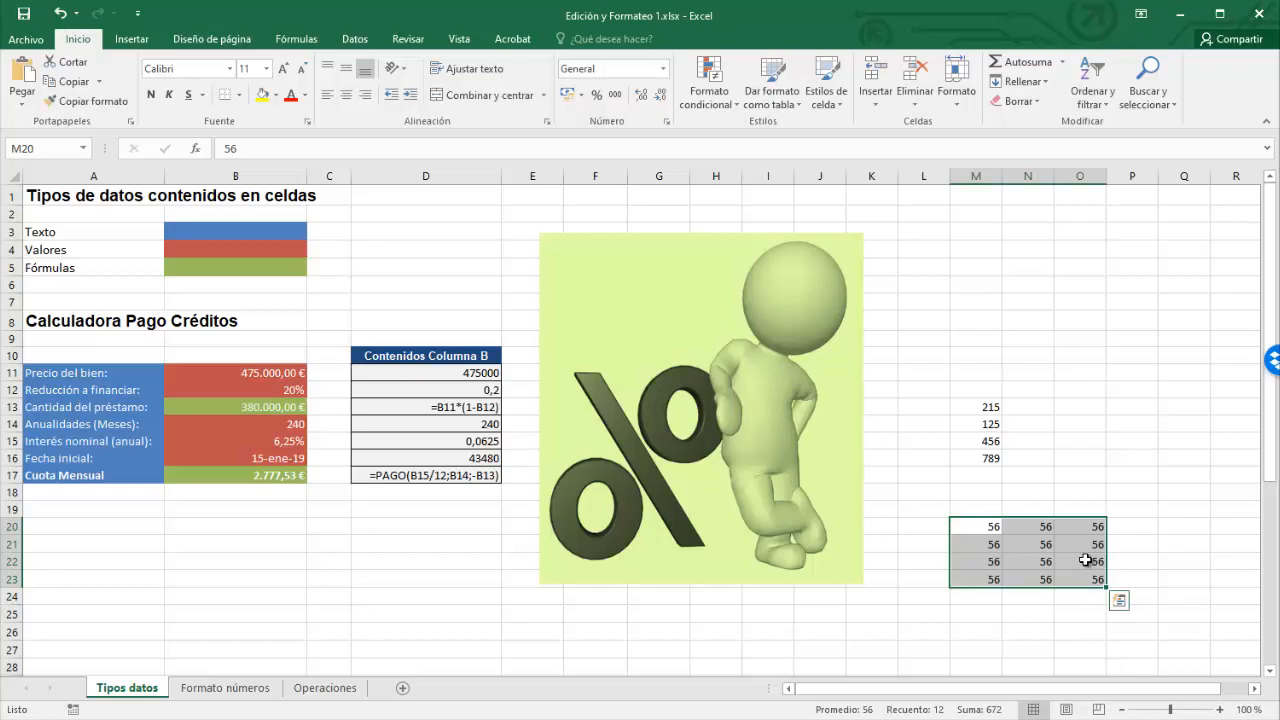
# Step: Enter 1 and 2 in cells M3 and M4 and extend the series down to cell M24
pyautogui.click(981, 233)
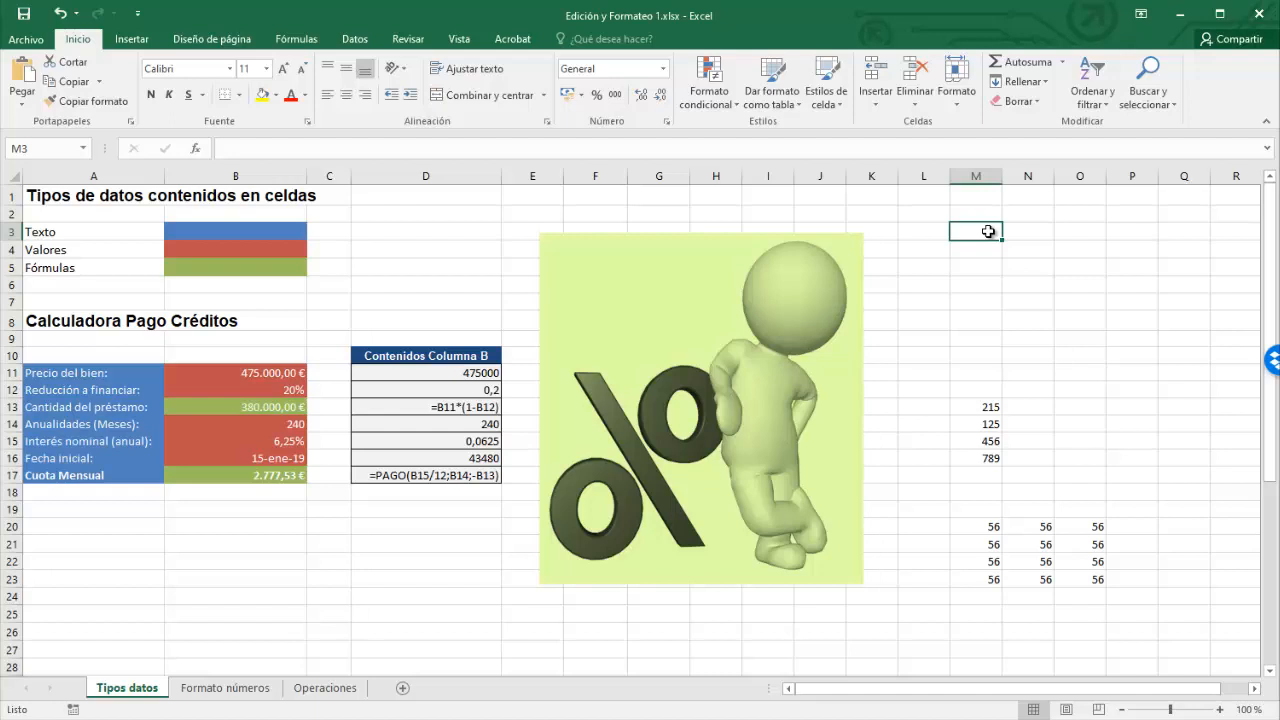
pyautogui.write('1')
pyautogui.press('Return')
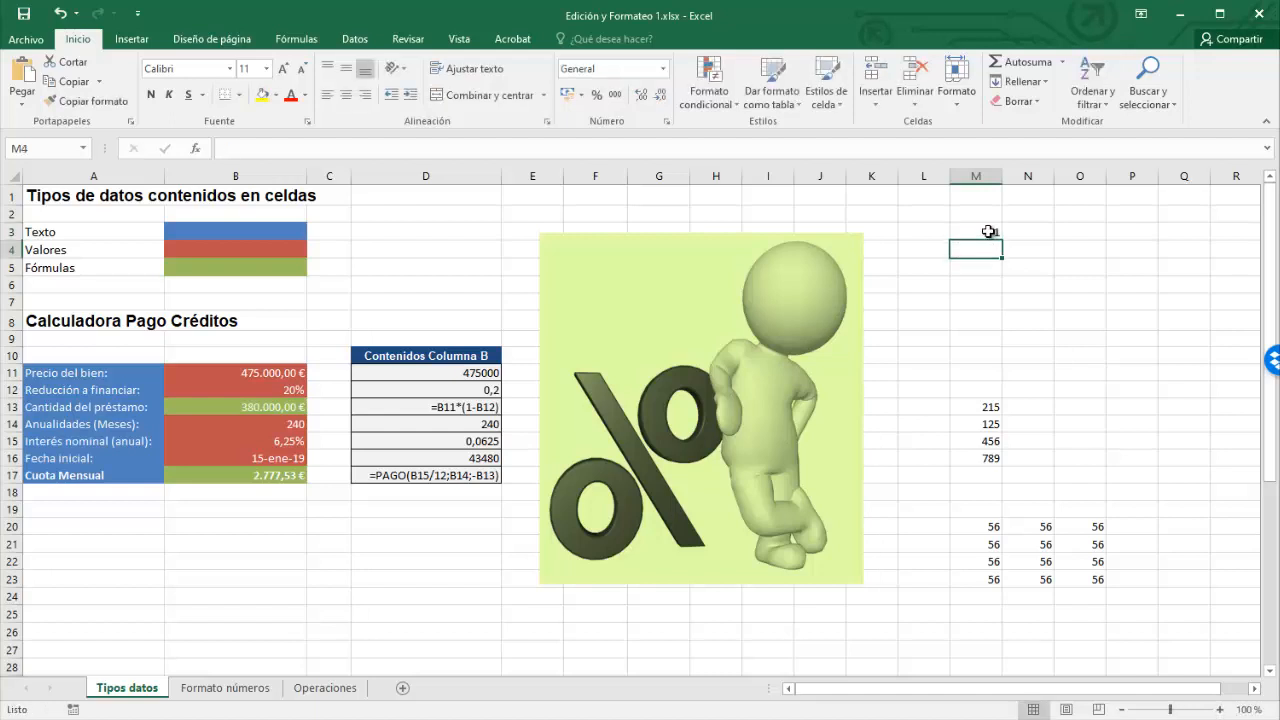
pyautogui.write('2')
pyautogui.press('Return')
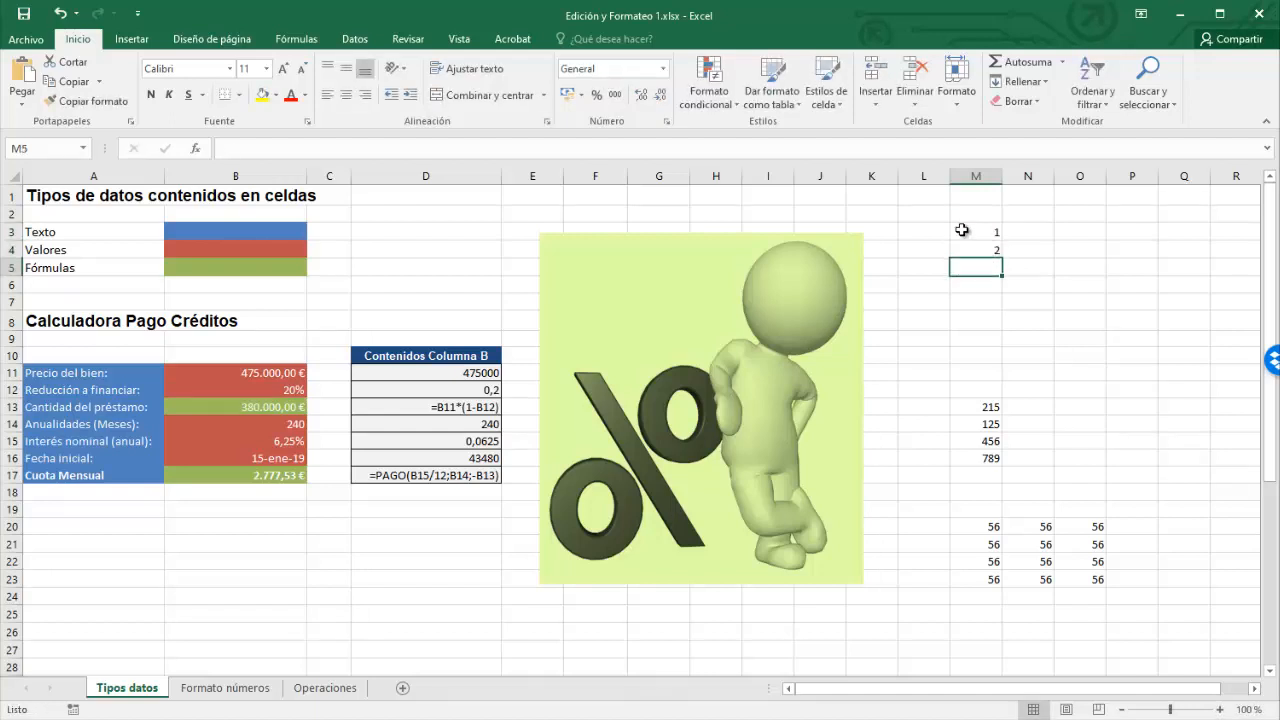
pyautogui.moveTo(986, 238); pyautogui.dragTo(986, 251)
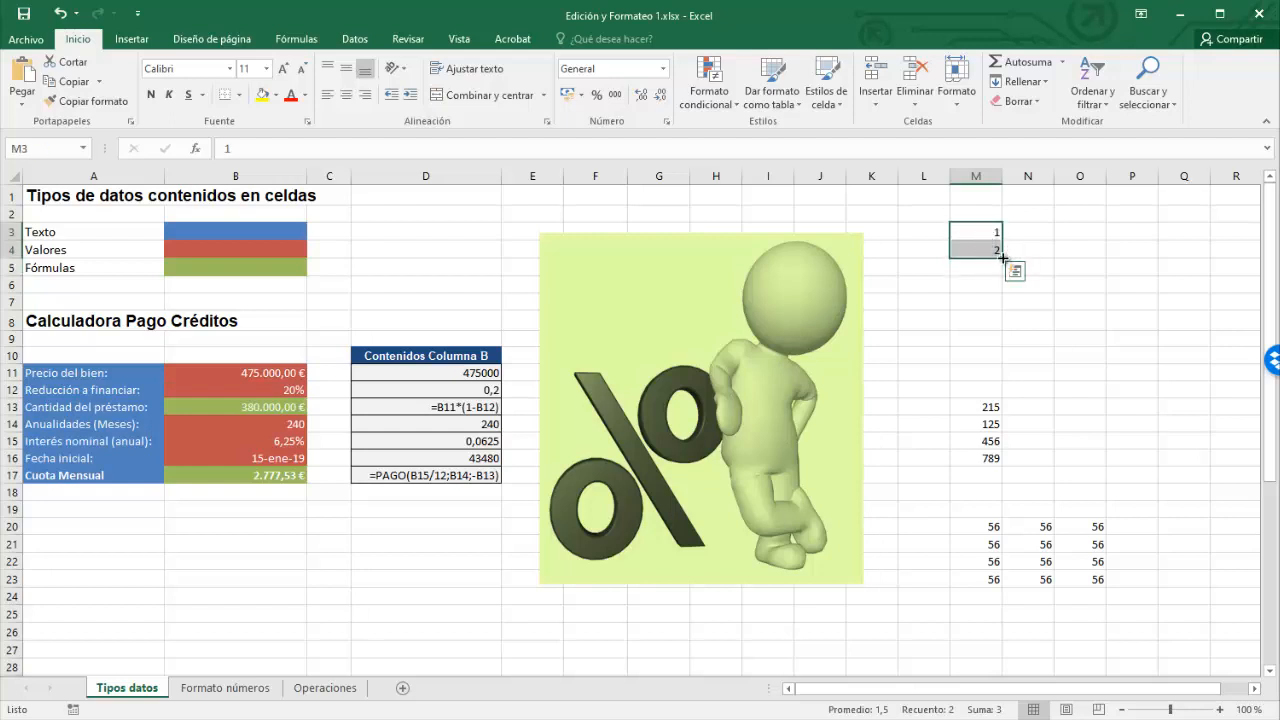
pyautogui.moveTo(1002, 258); pyautogui.dragTo(1005, 597)
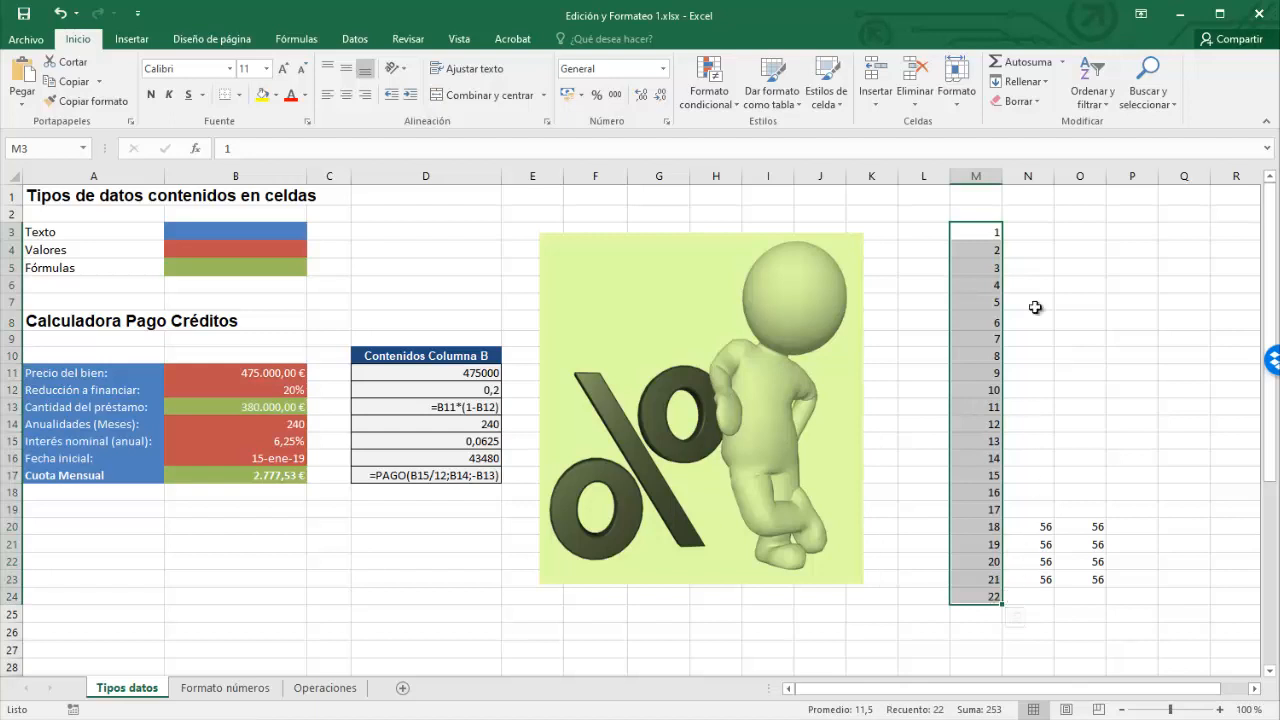
# Step: Enter 2 and 4 in cells N3 and N4 and extend the series down to cell N18
pyautogui.click(1039, 233)
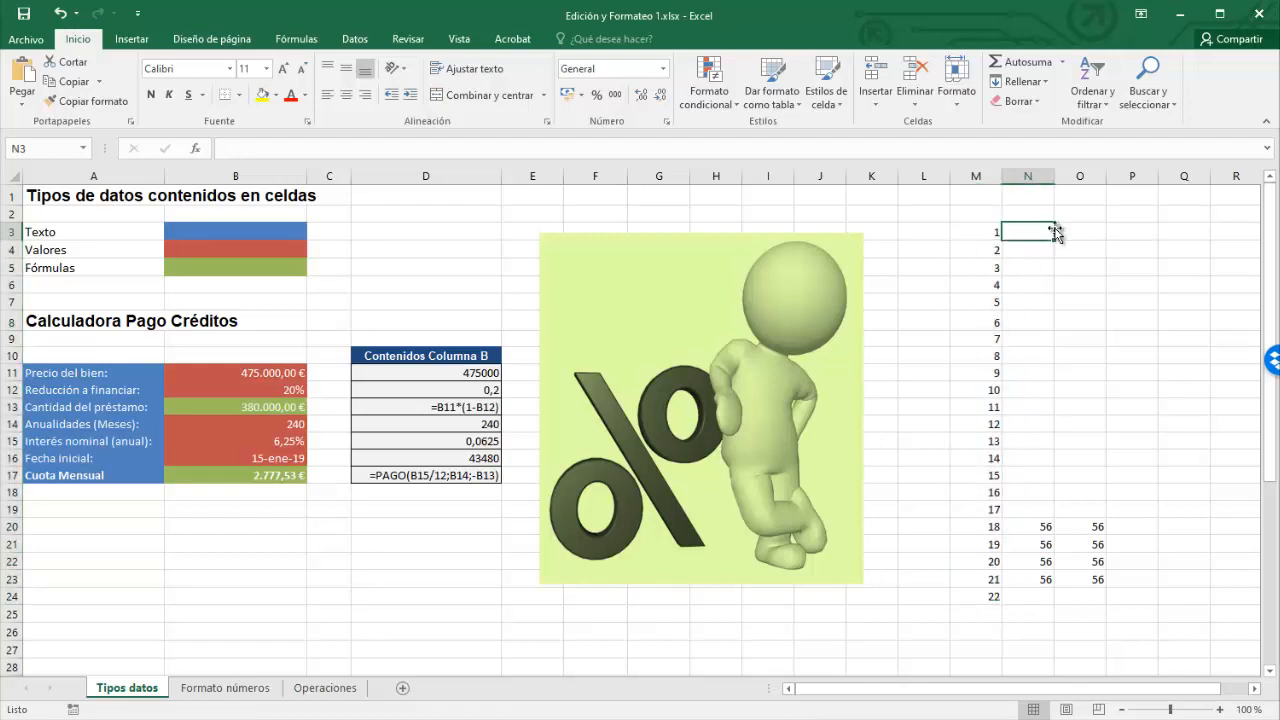
pyautogui.write('2')
pyautogui.press('Return')
pyautogui.write('4')
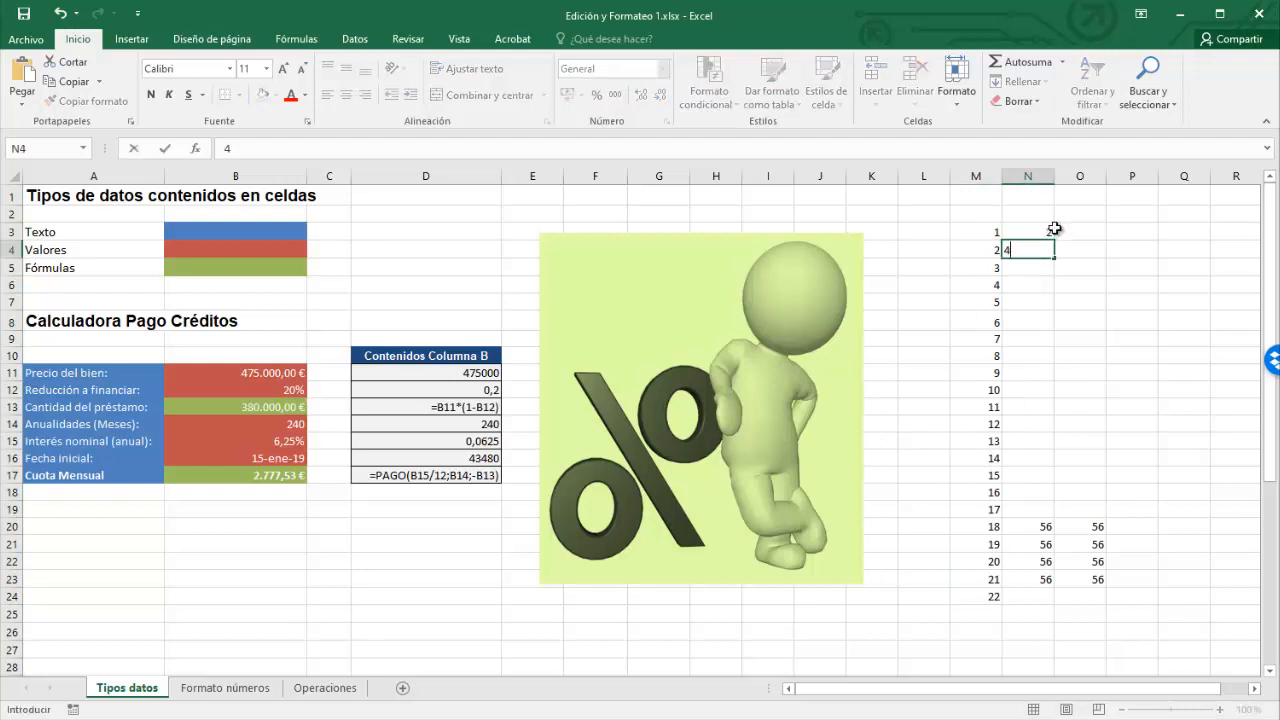
pyautogui.press('Return')
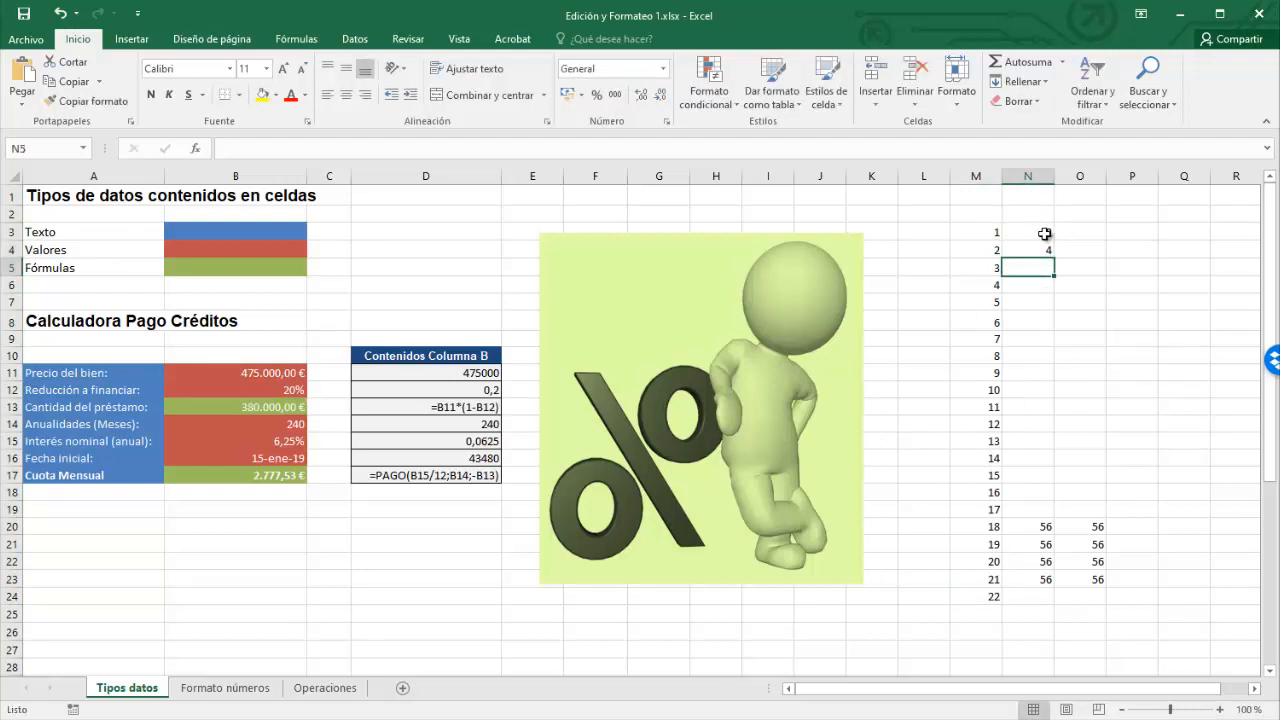
pyautogui.moveTo(1050, 233); pyautogui.dragTo(1055, 498)
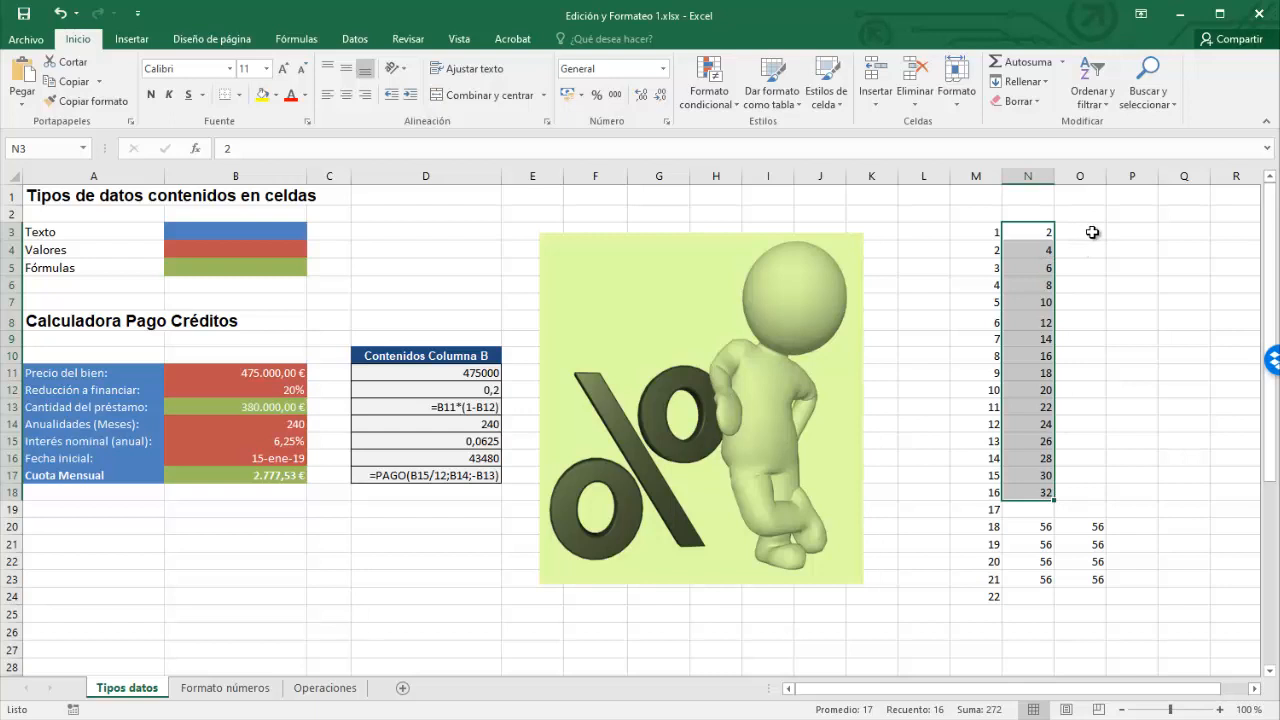
# Step: Enter Lunes in cell O3 and extend the weekday series down to Domingo in cell O9
pyautogui.click(1090, 232)
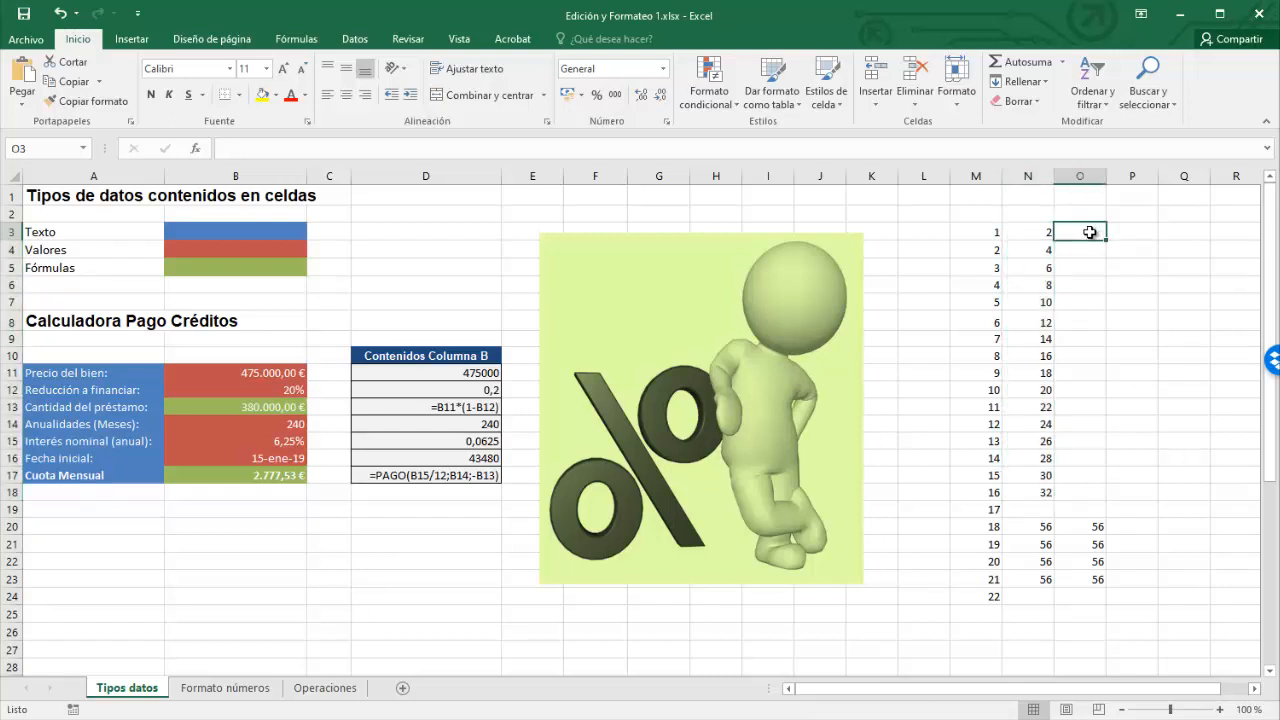
pyautogui.write('Lune')
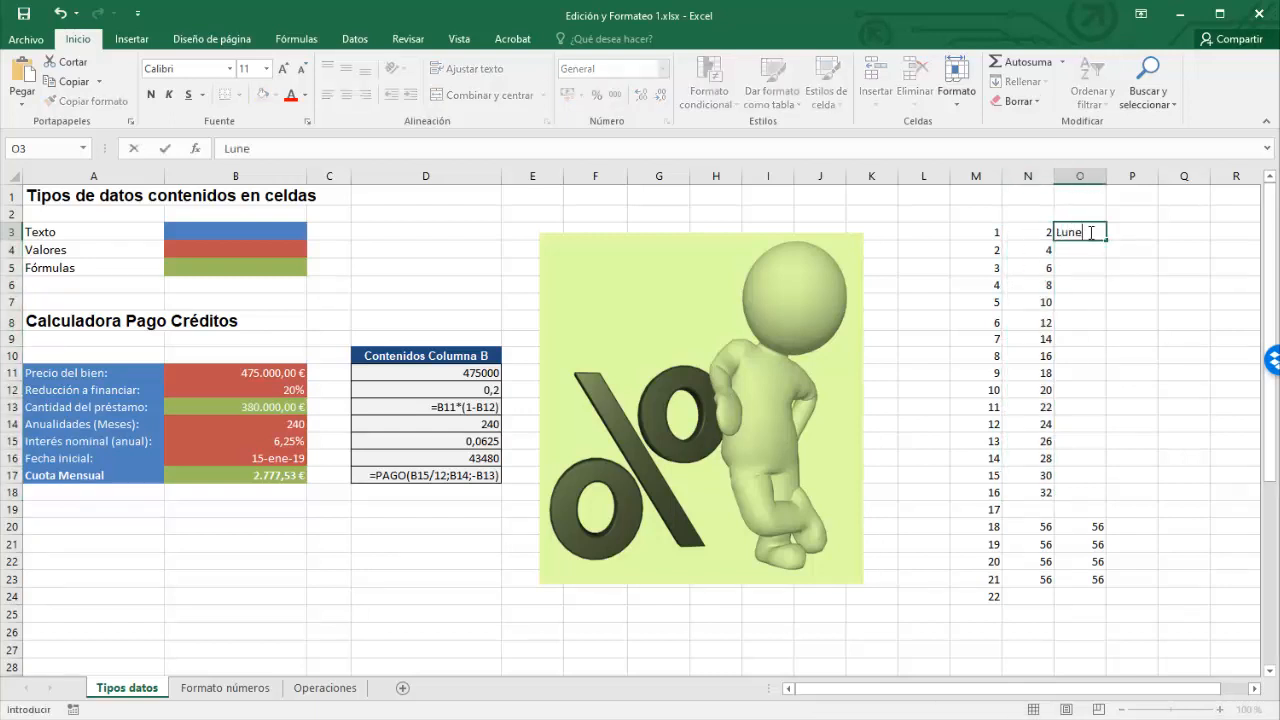
pyautogui.write('s')
pyautogui.press('Return')
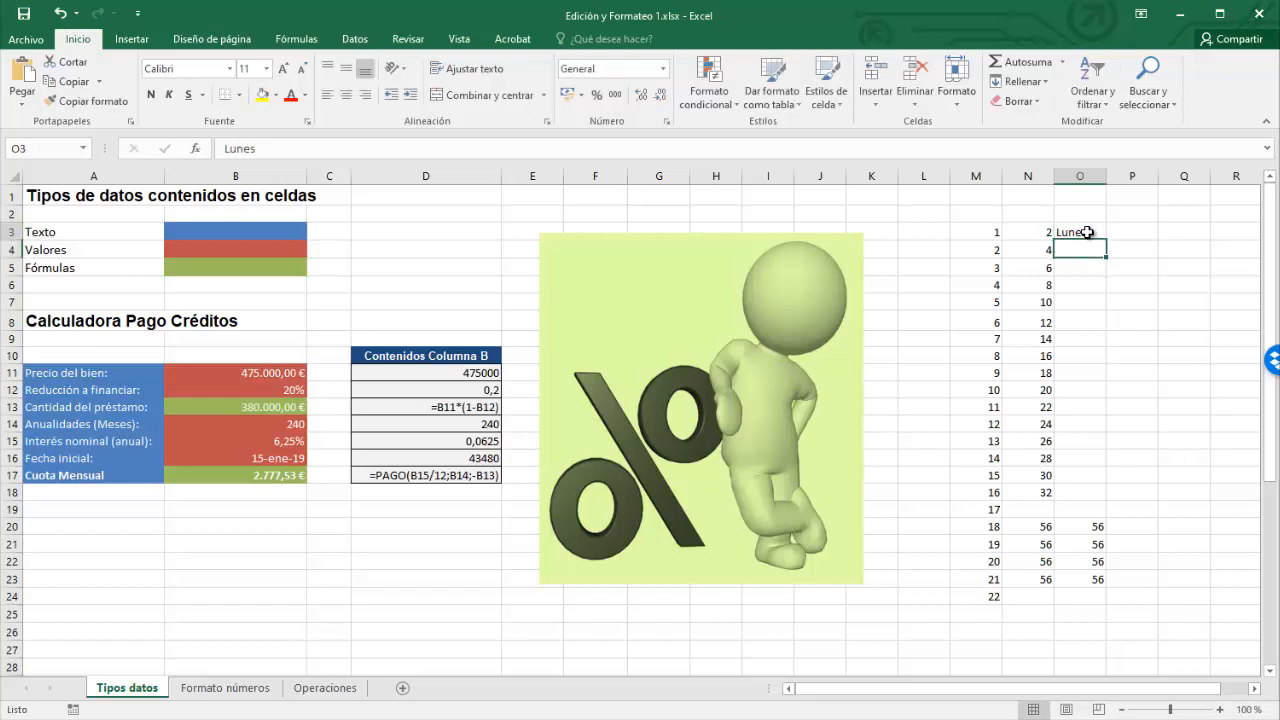
pyautogui.click(1087, 232)
pyautogui.moveTo(1106, 241); pyautogui.dragTo(1117, 358)
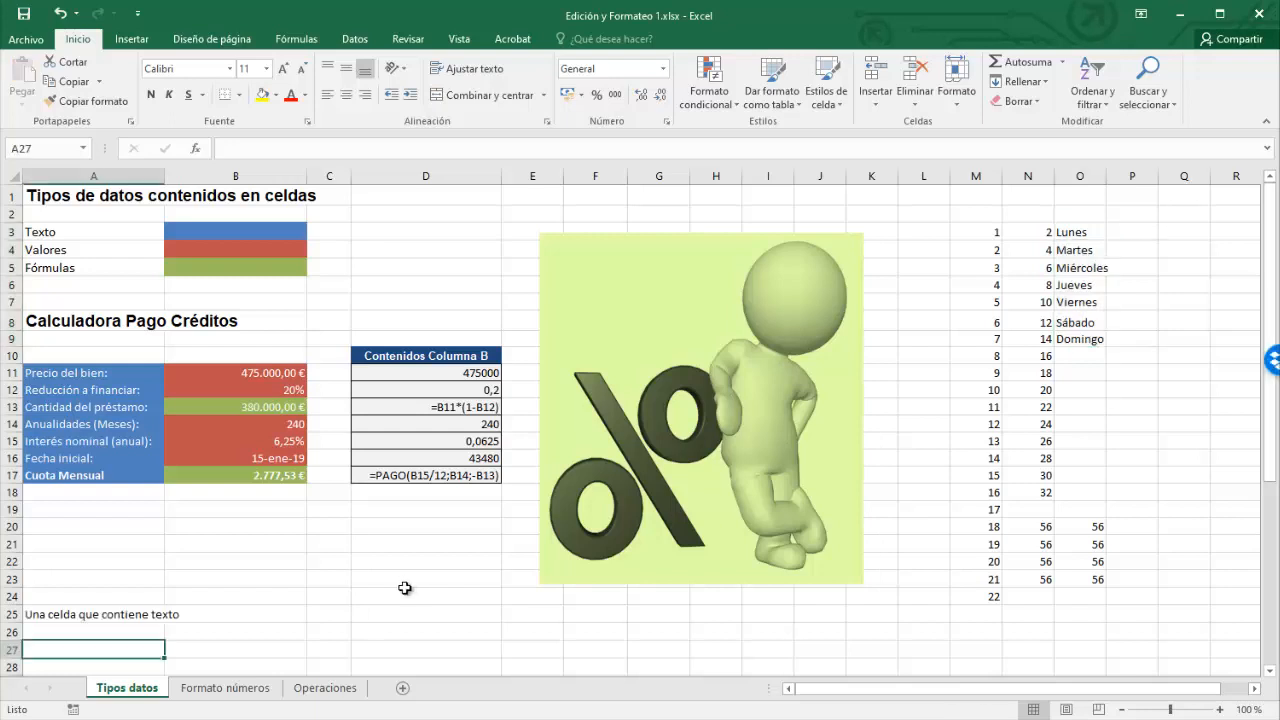
# Step: Insert a line break inside the text of cell A25 so that "contiene texto" starts on a second line
pyautogui.click(126, 616)
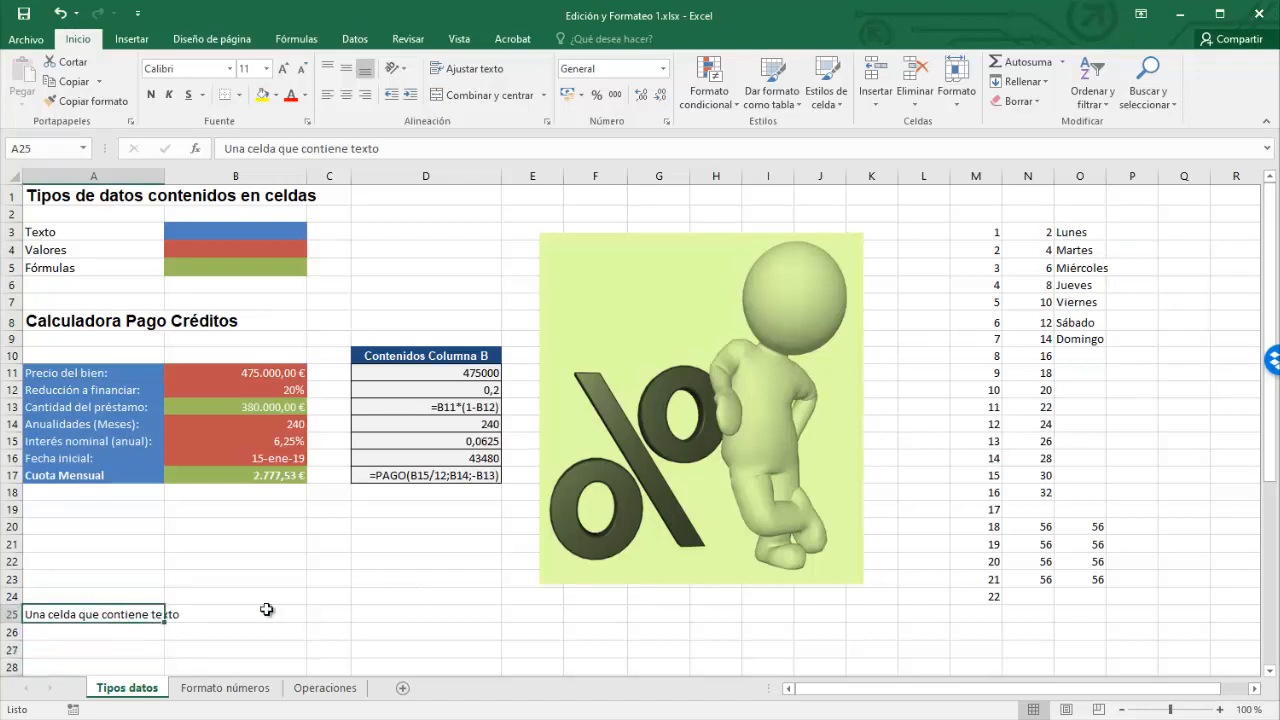
pyautogui.doubleClick(115, 614)
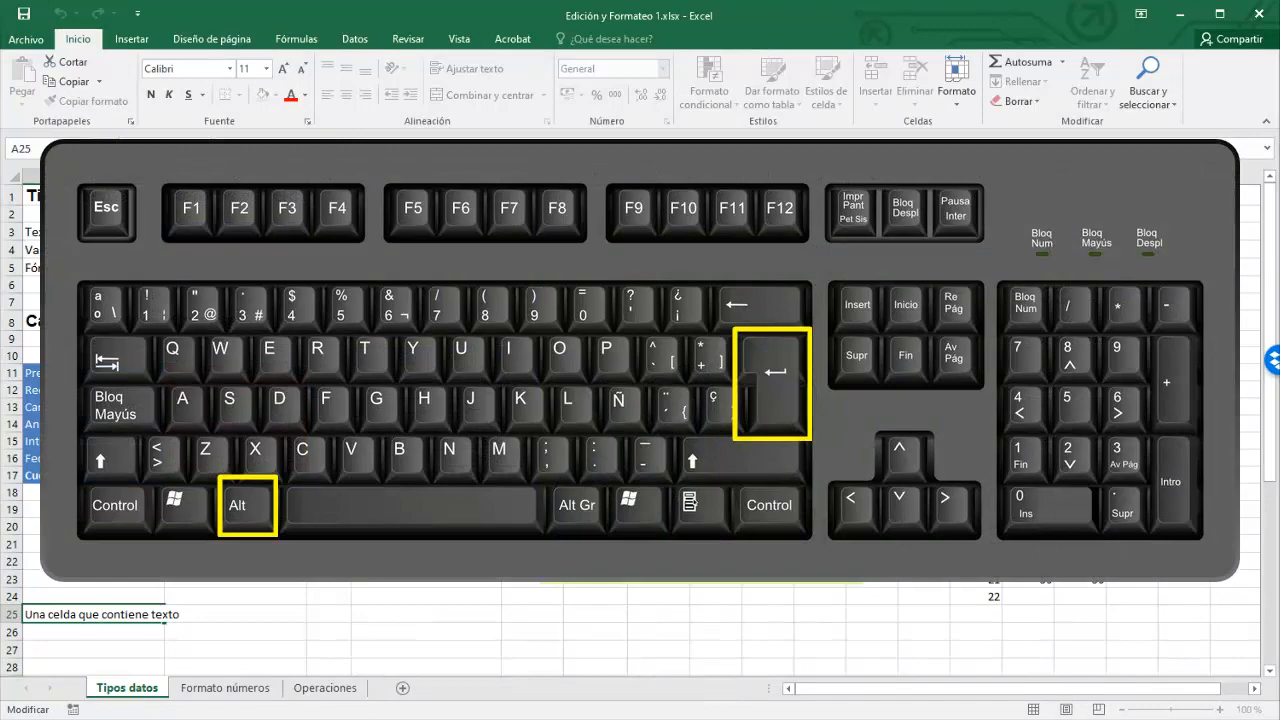
pyautogui.hotkey('alt', 'Return')
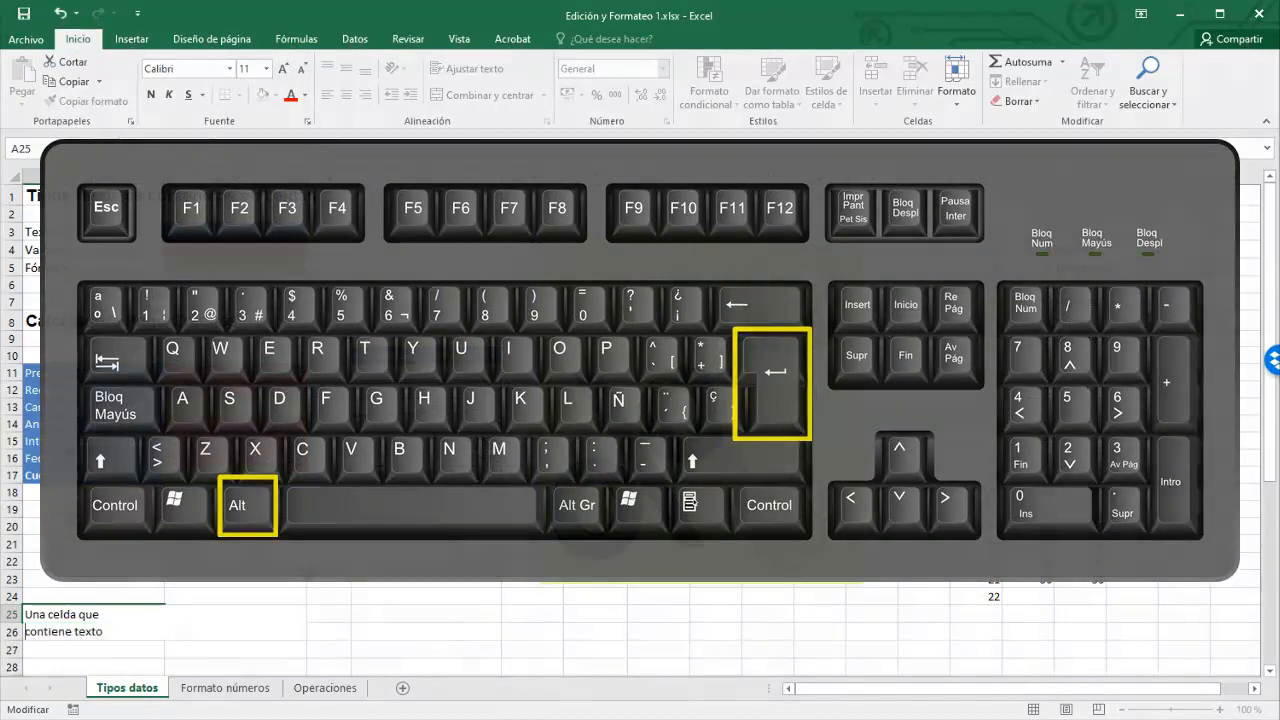
pyautogui.press('Return')
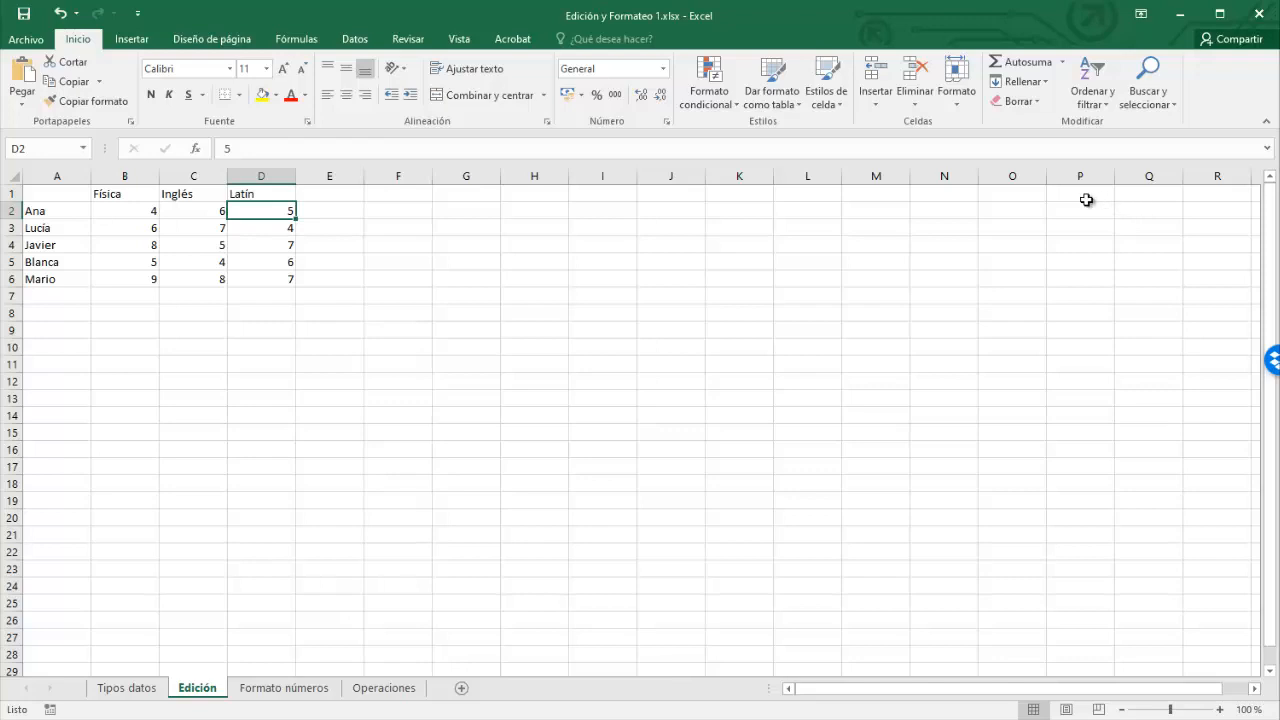
# Step: Insert a blank row above row 3 on the Edición sheet and enter the new student's name in cell A3
pyautogui.click(10, 228)
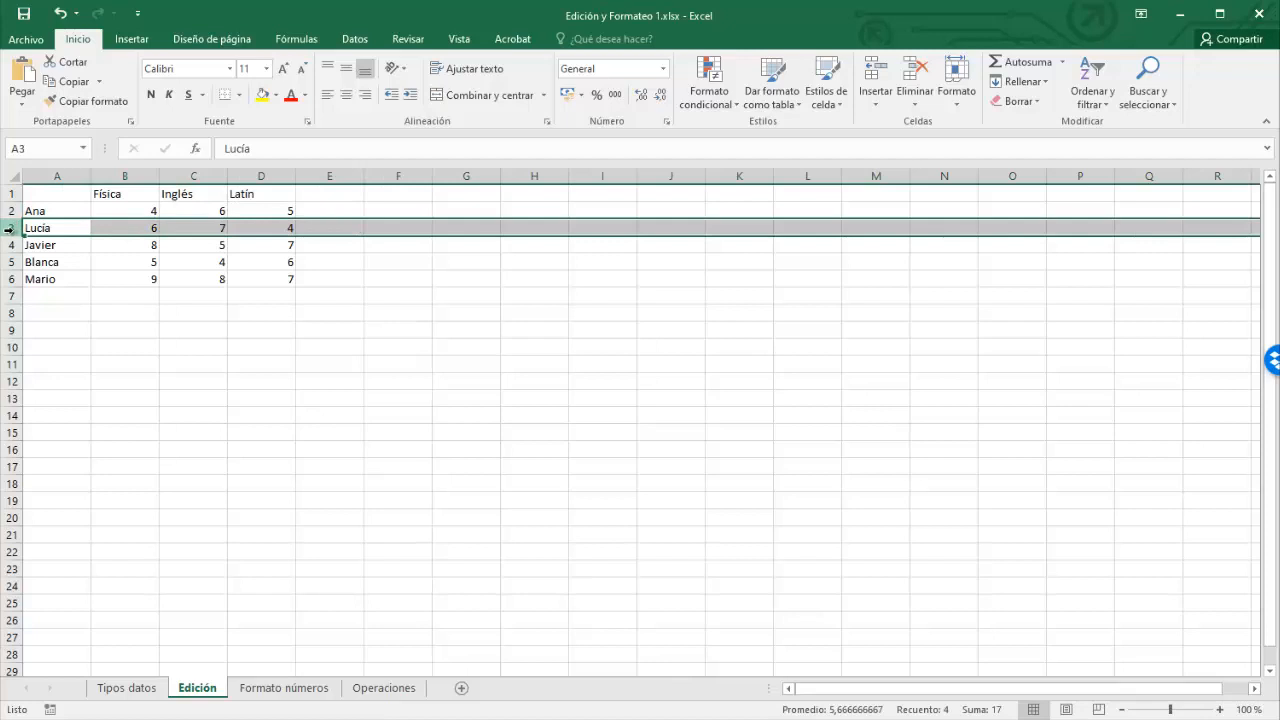
pyautogui.hotkey('ctrl', 'c')
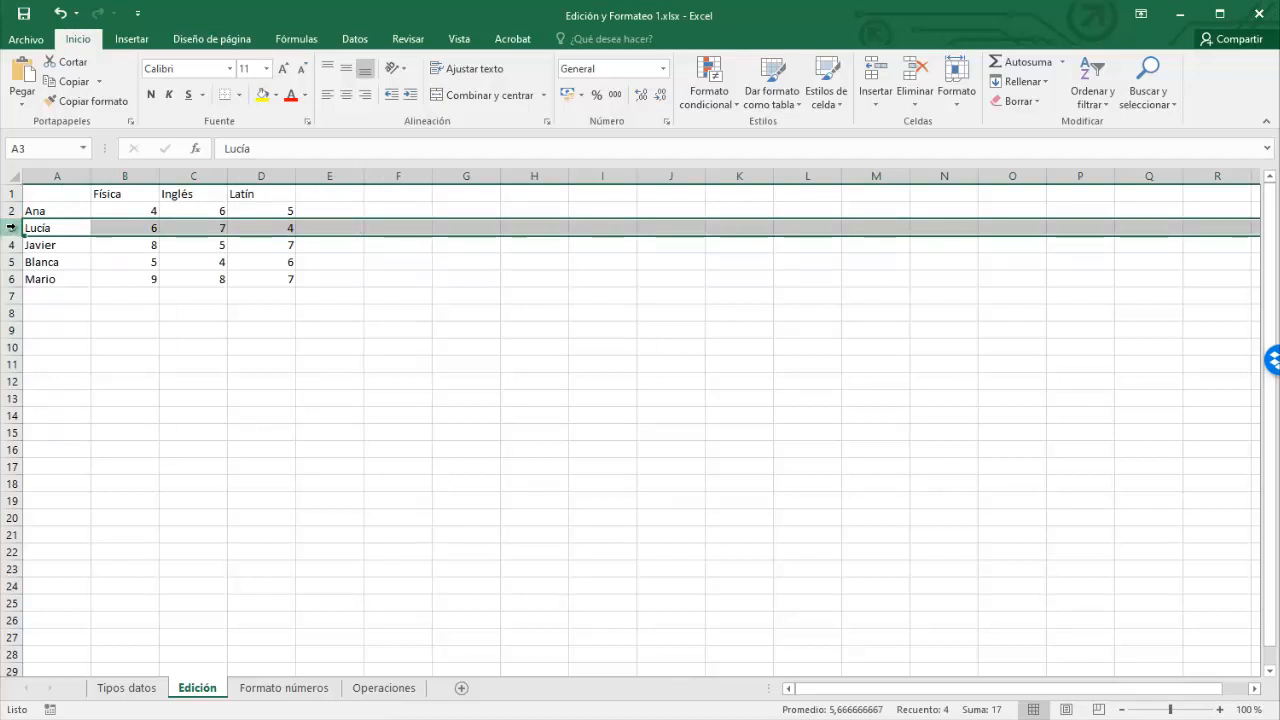
pyautogui.rightClick(17, 229)
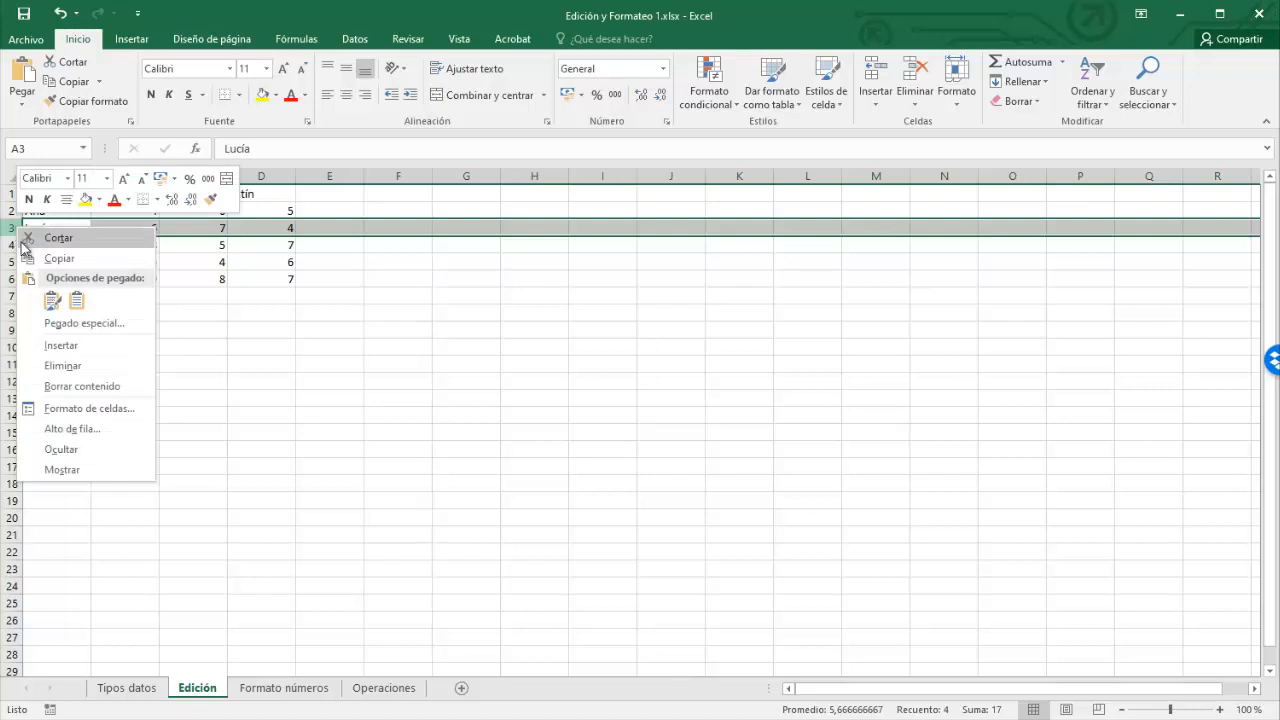
pyautogui.click(49, 346)
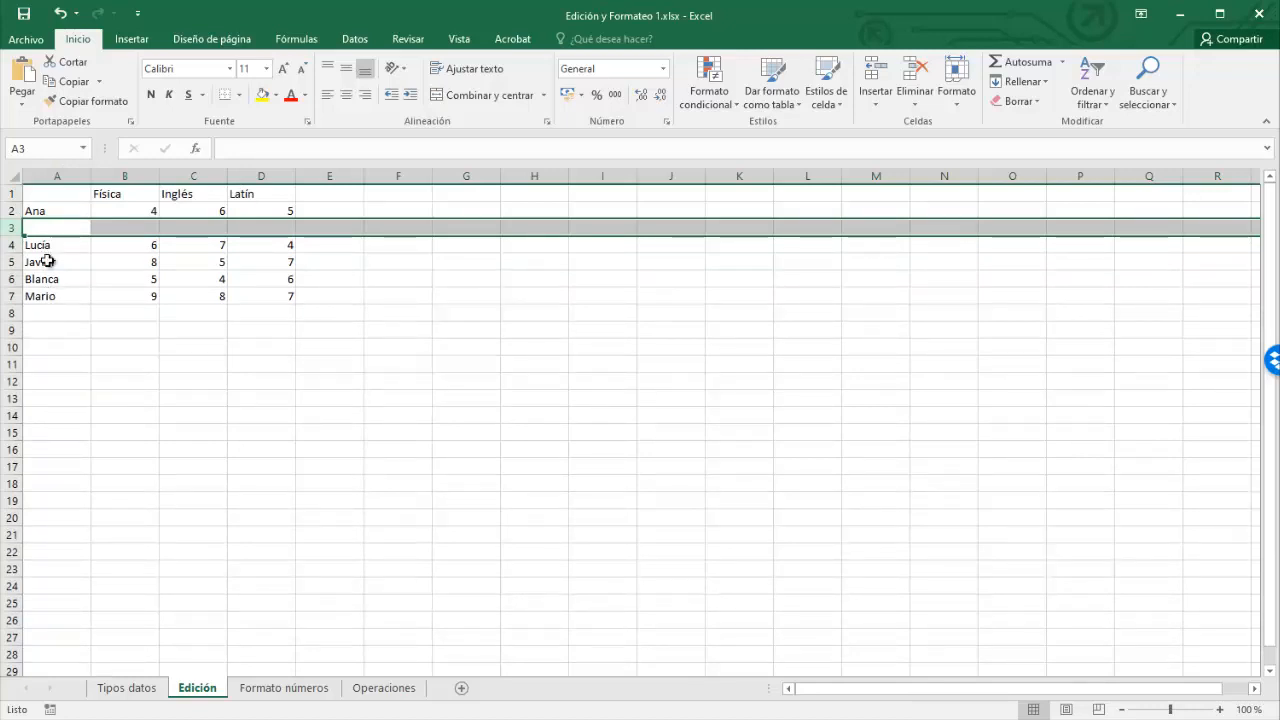
pyautogui.click(52, 228)
pyautogui.write('Daniel')
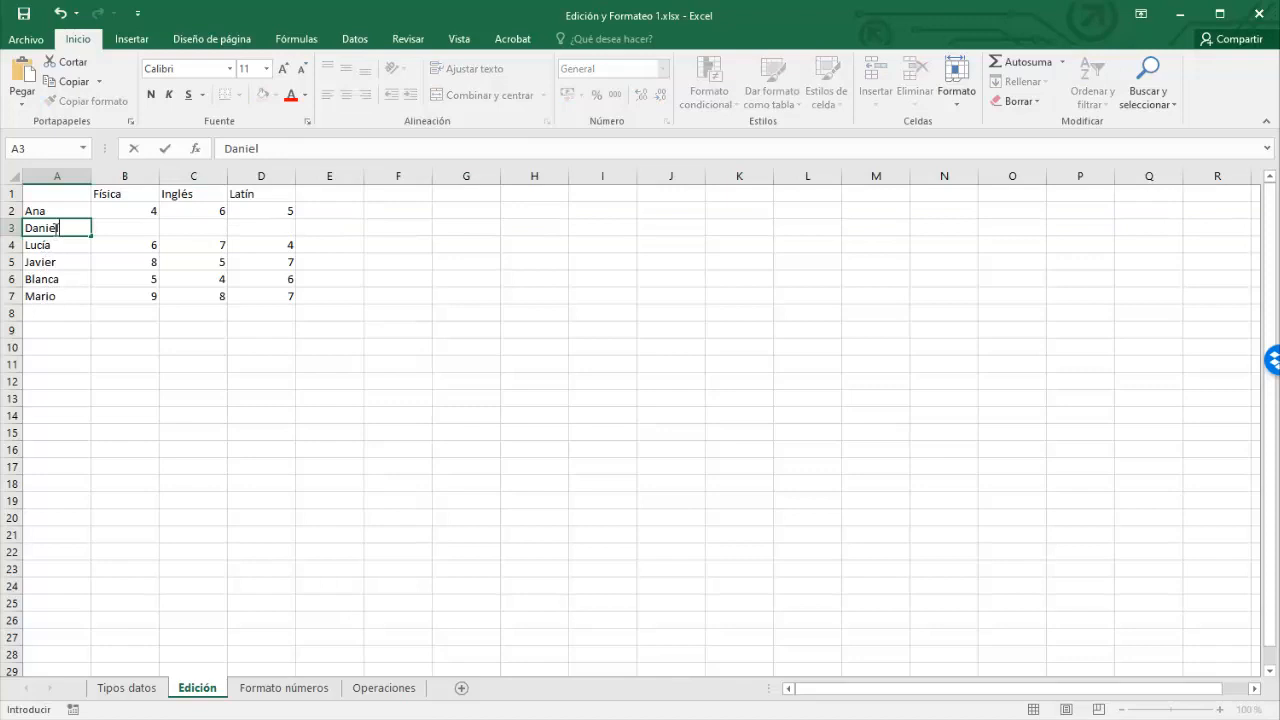
# Step: Insert a new column before the Inglés column and enter the heading Matemáticas in cell C1
pyautogui.click(201, 176)
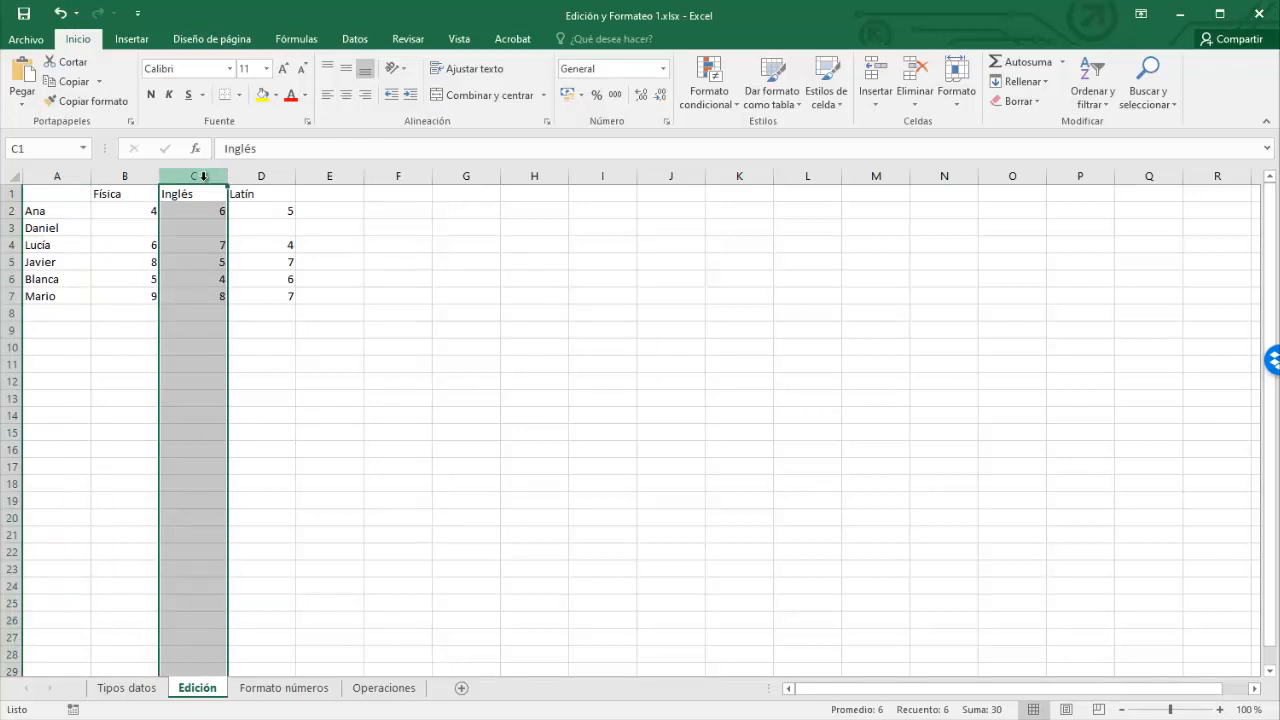
pyautogui.rightClick(203, 176)
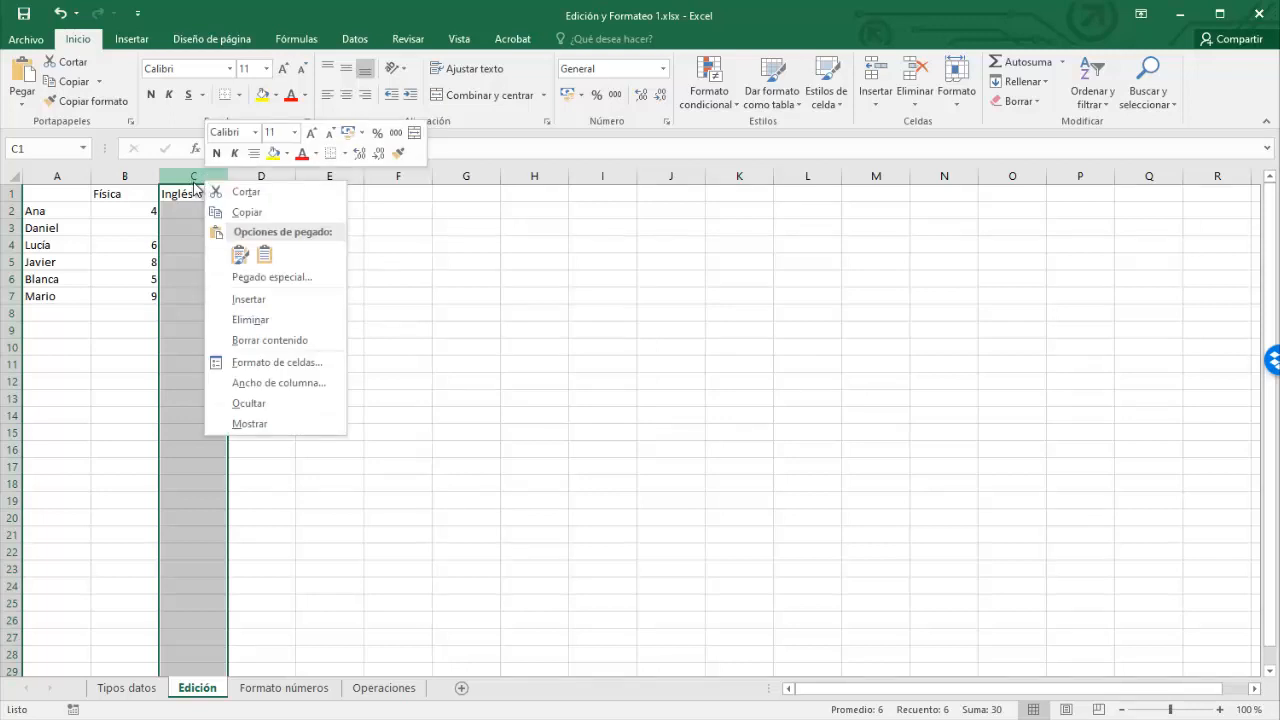
pyautogui.click(241, 299)
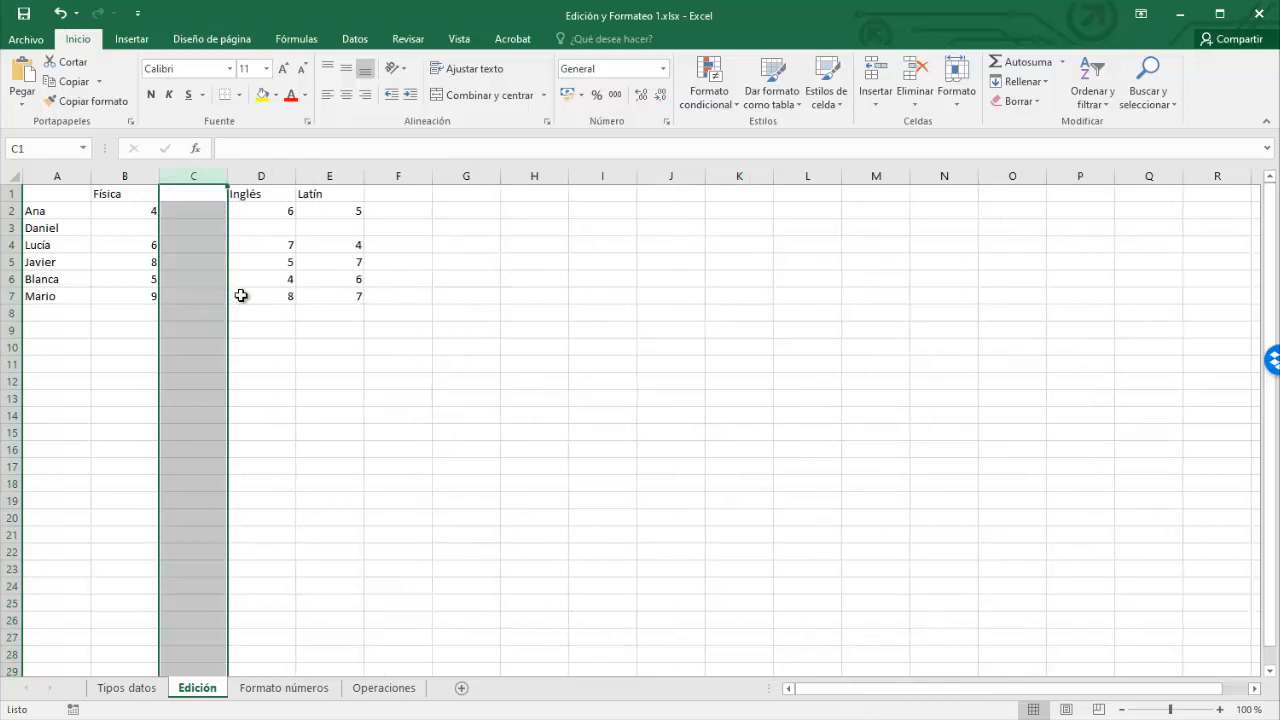
pyautogui.write('Matemáticas')
pyautogui.press('Return')
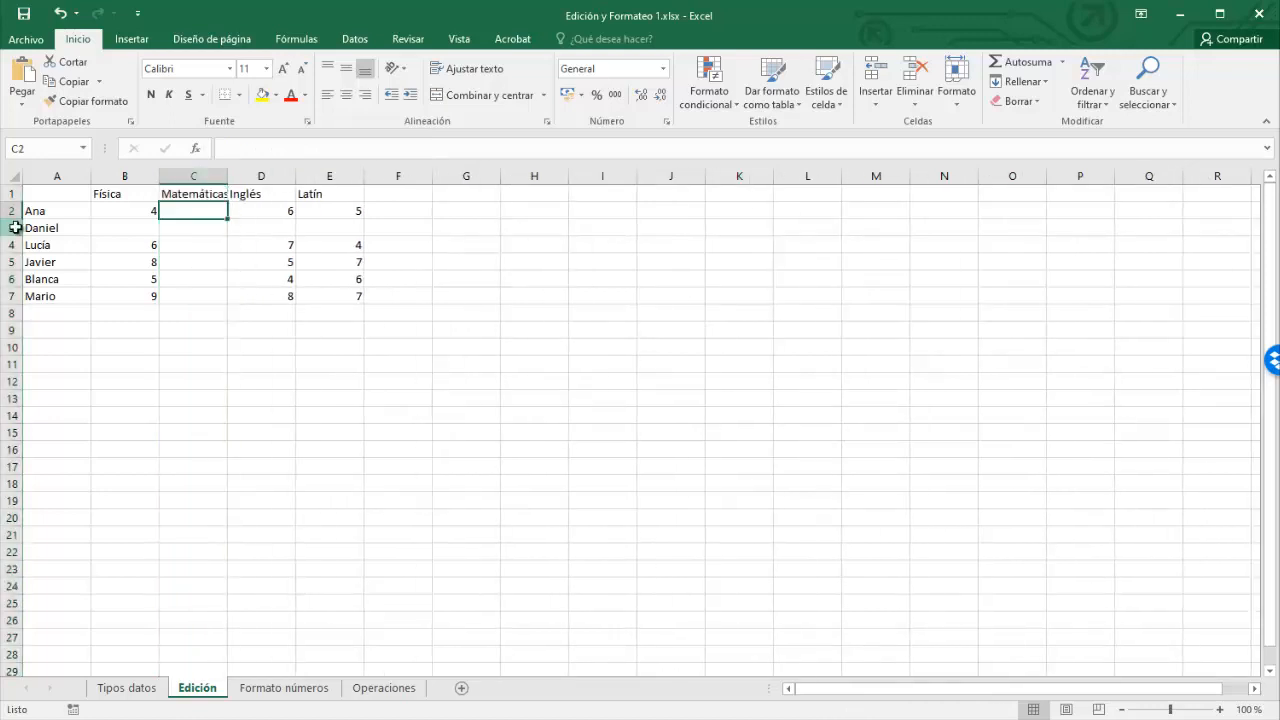
# Step: Delete the whole of row 3, which holds the newly added student
pyautogui.click(12, 228)
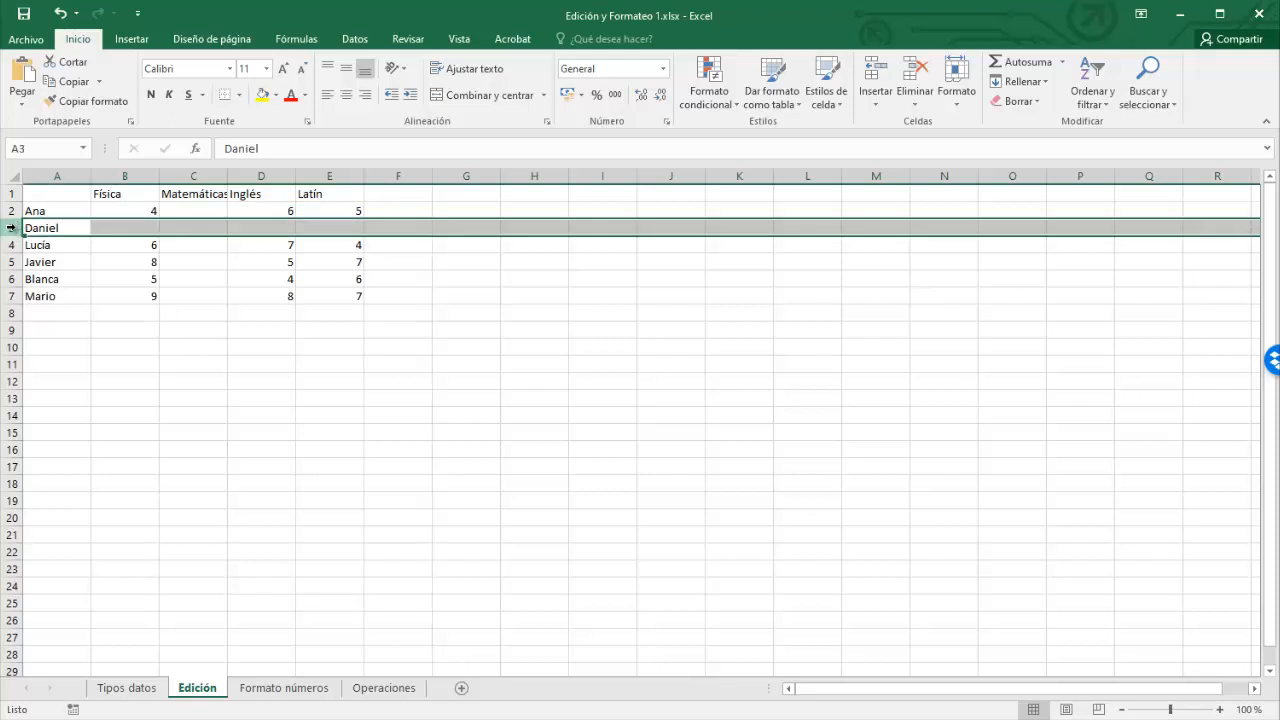
pyautogui.rightClick(12, 228)
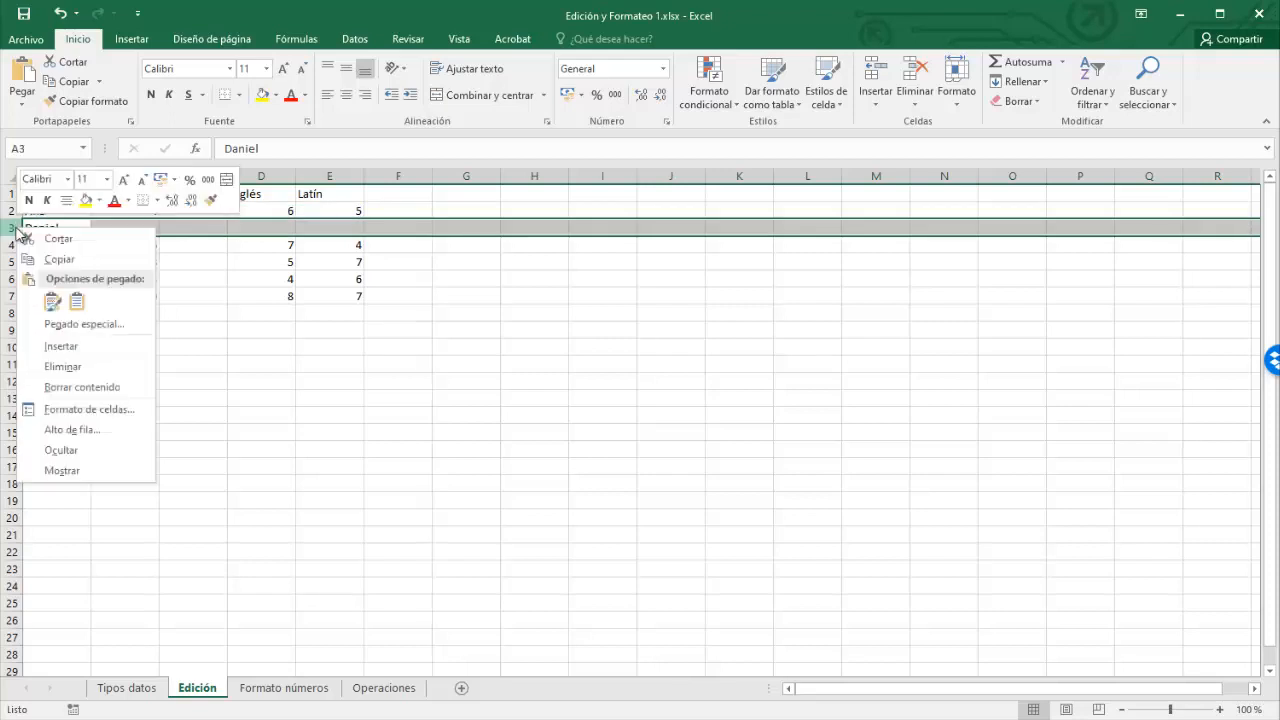
pyautogui.click(66, 368)
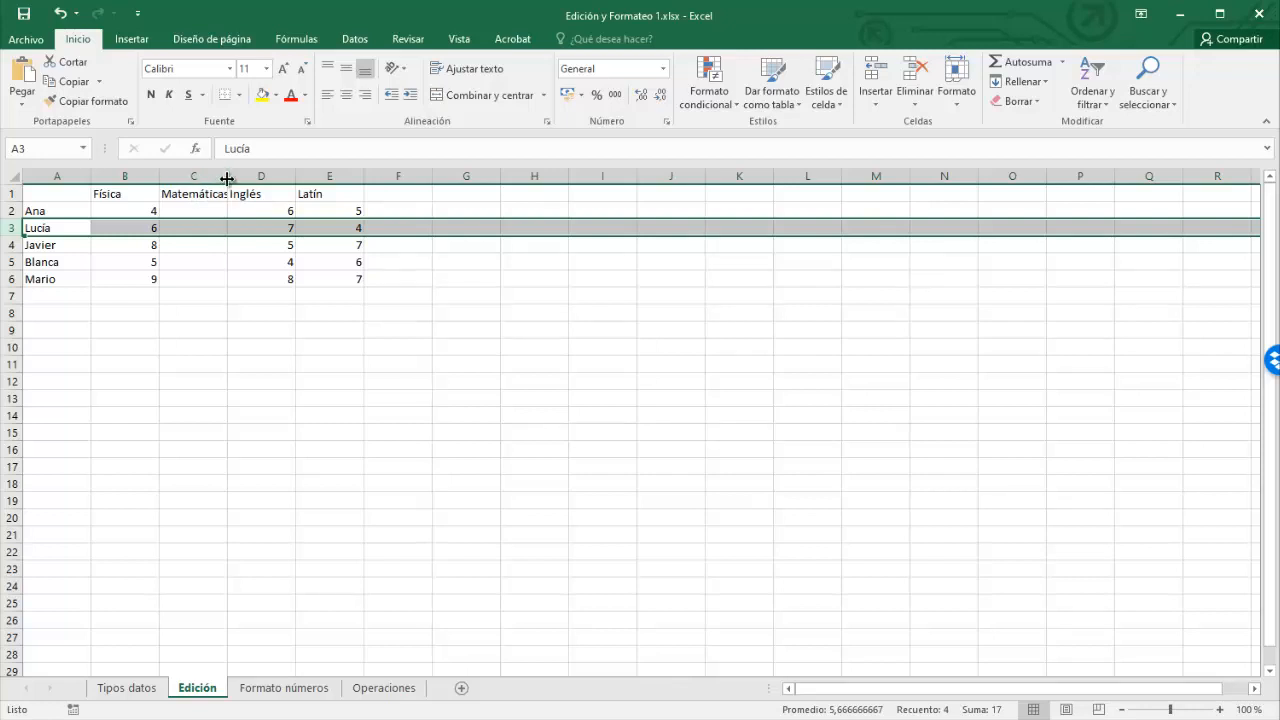
# Step: Fit column C to the width of its Matemáticas heading and widen column E slightly
pyautogui.doubleClick(227, 178)
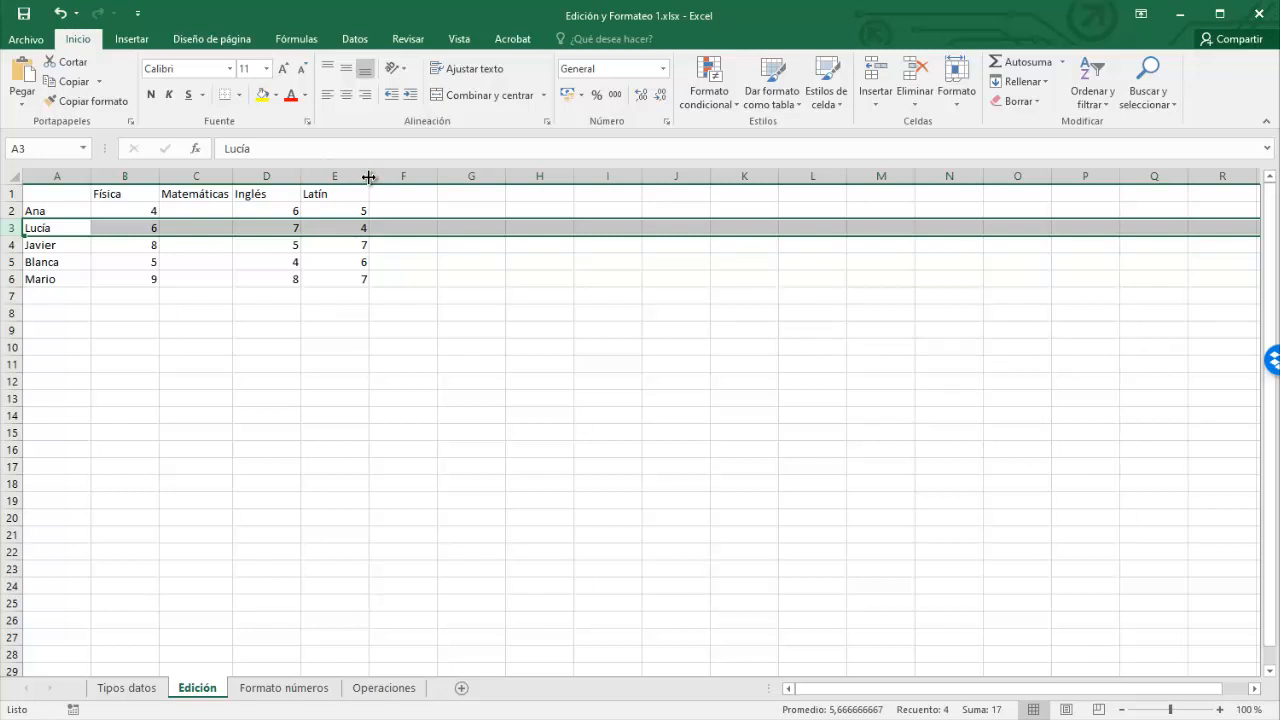
pyautogui.moveTo(369, 177)
pyautogui.mouseDown()
pyautogui.moveTo(477, 174)
pyautogui.moveTo(383, 175)
pyautogui.mouseUp()
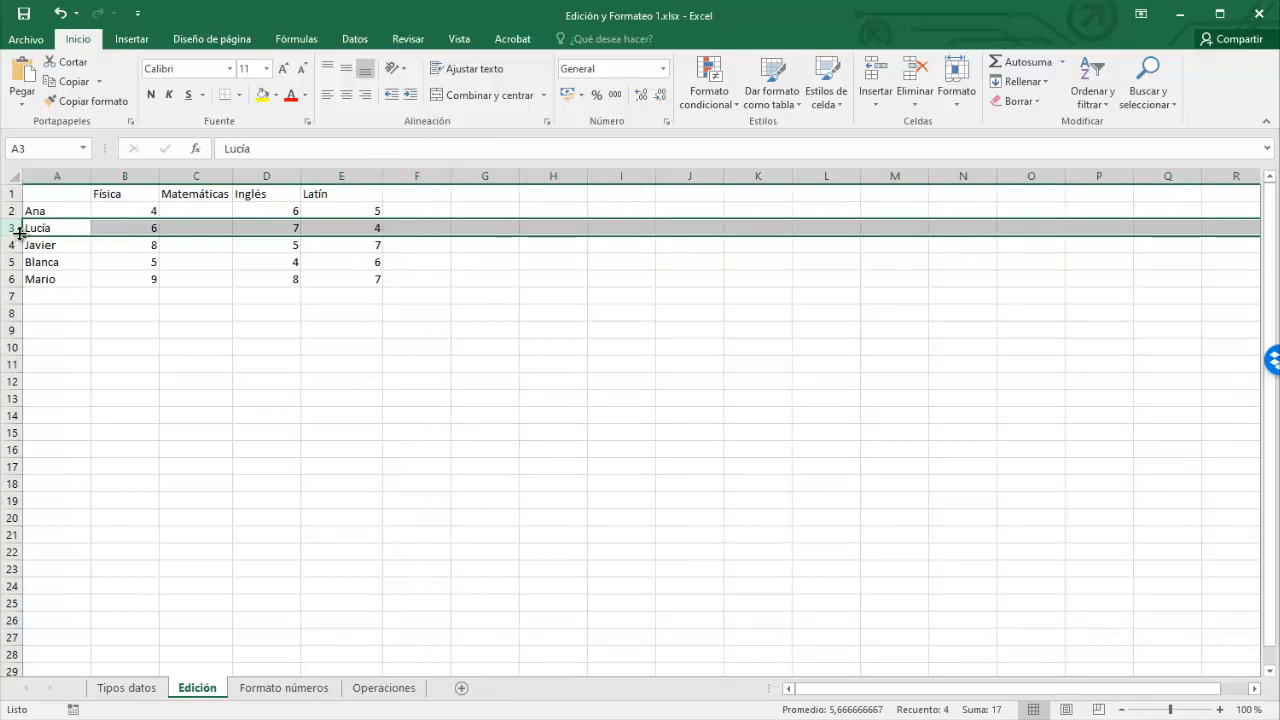
# Step: Make row 3 about three times as tall, then autofit its height
pyautogui.moveTo(14, 237); pyautogui.dragTo(14, 276)
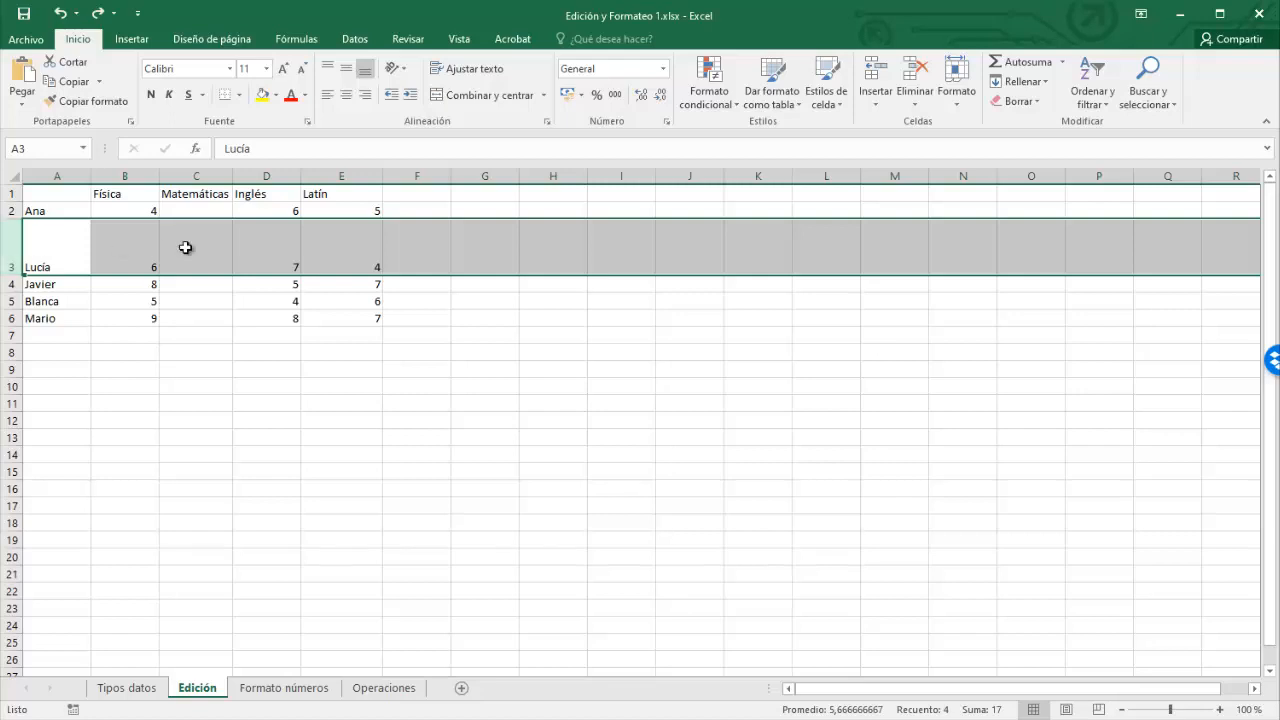
pyautogui.click(960, 100)
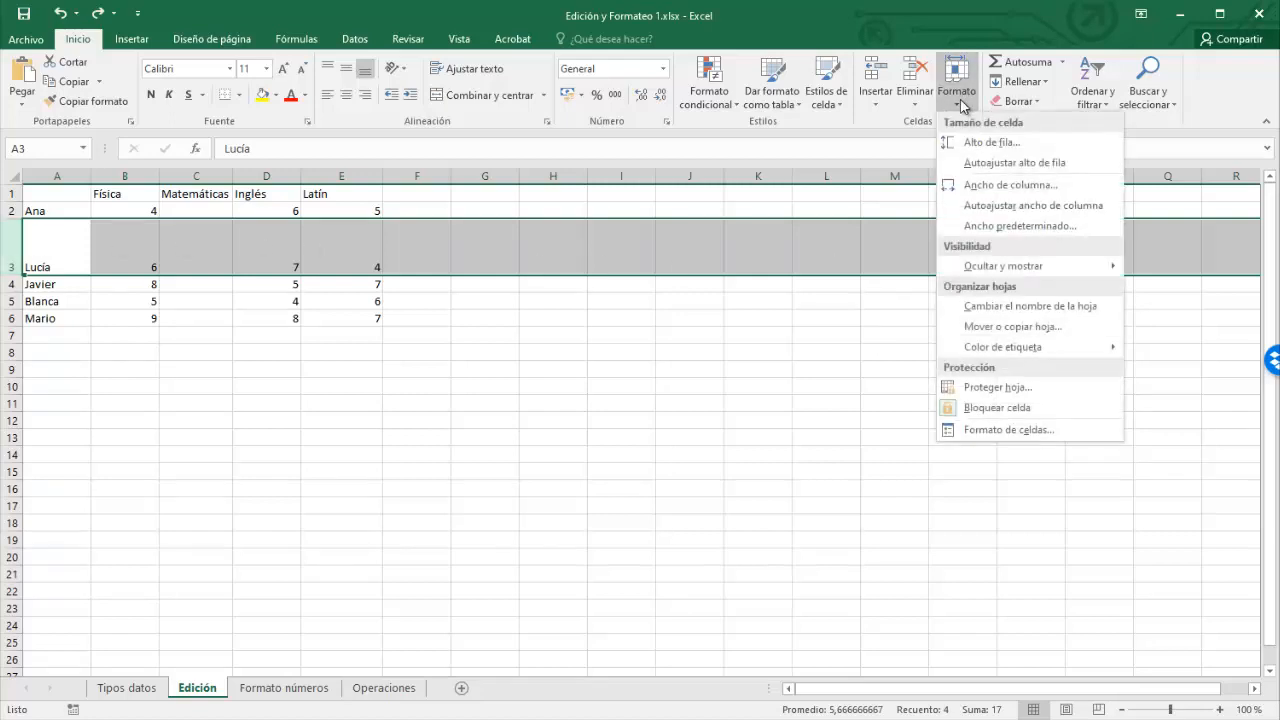
pyautogui.click(993, 166)
# Step: Widen the Inglés and Latín columns D and E together, then select consecutive rows starting at row 4
pyautogui.click(255, 177)
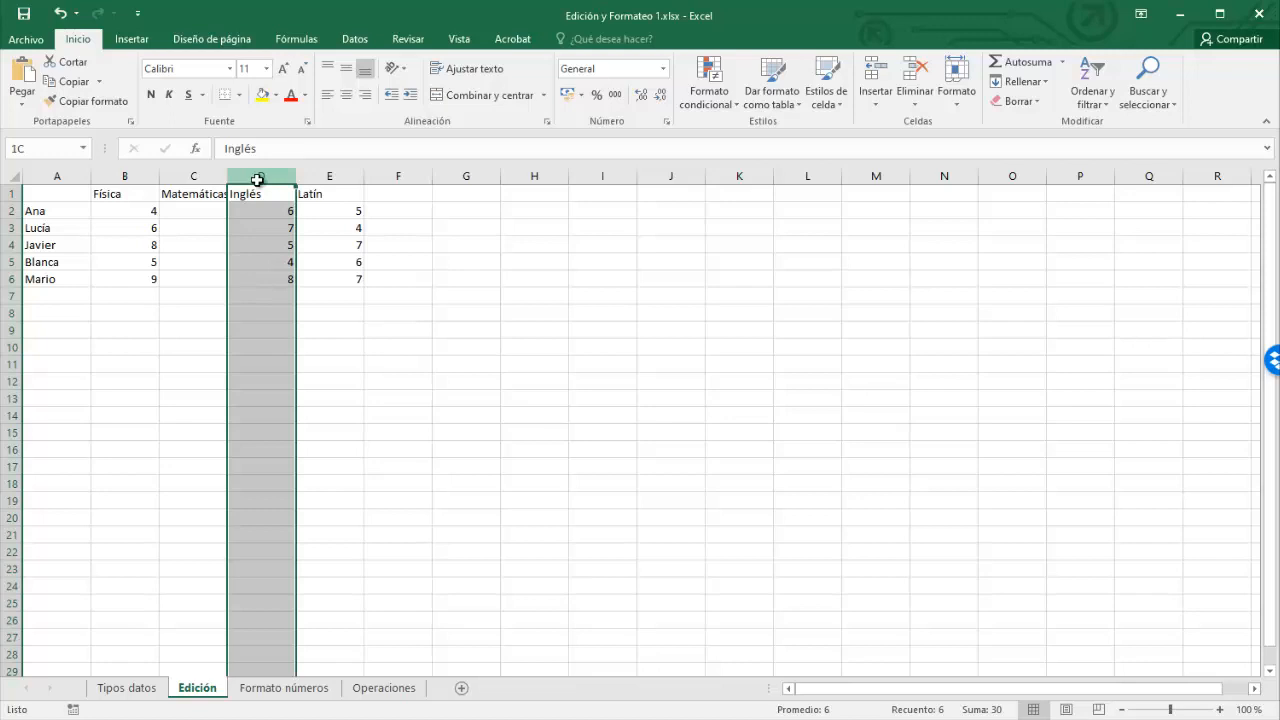
pyautogui.moveTo(258, 177); pyautogui.dragTo(330, 177)
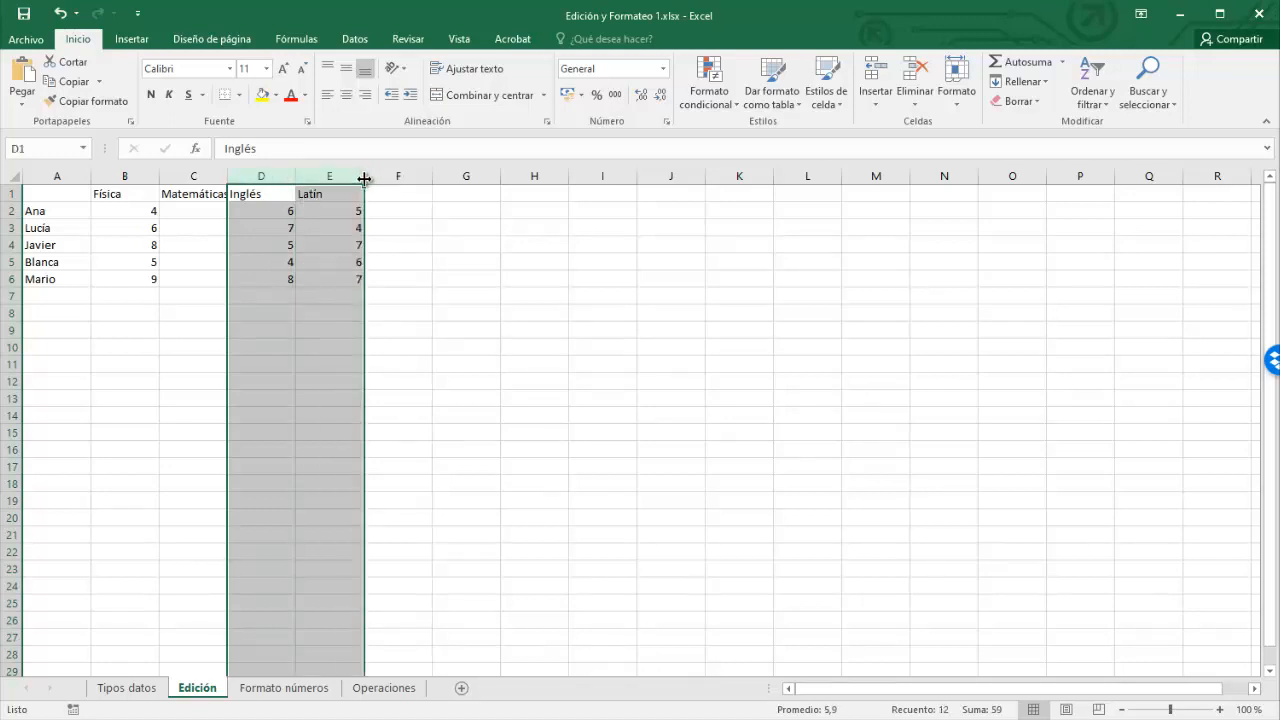
pyautogui.moveTo(364, 177); pyautogui.dragTo(396, 173)
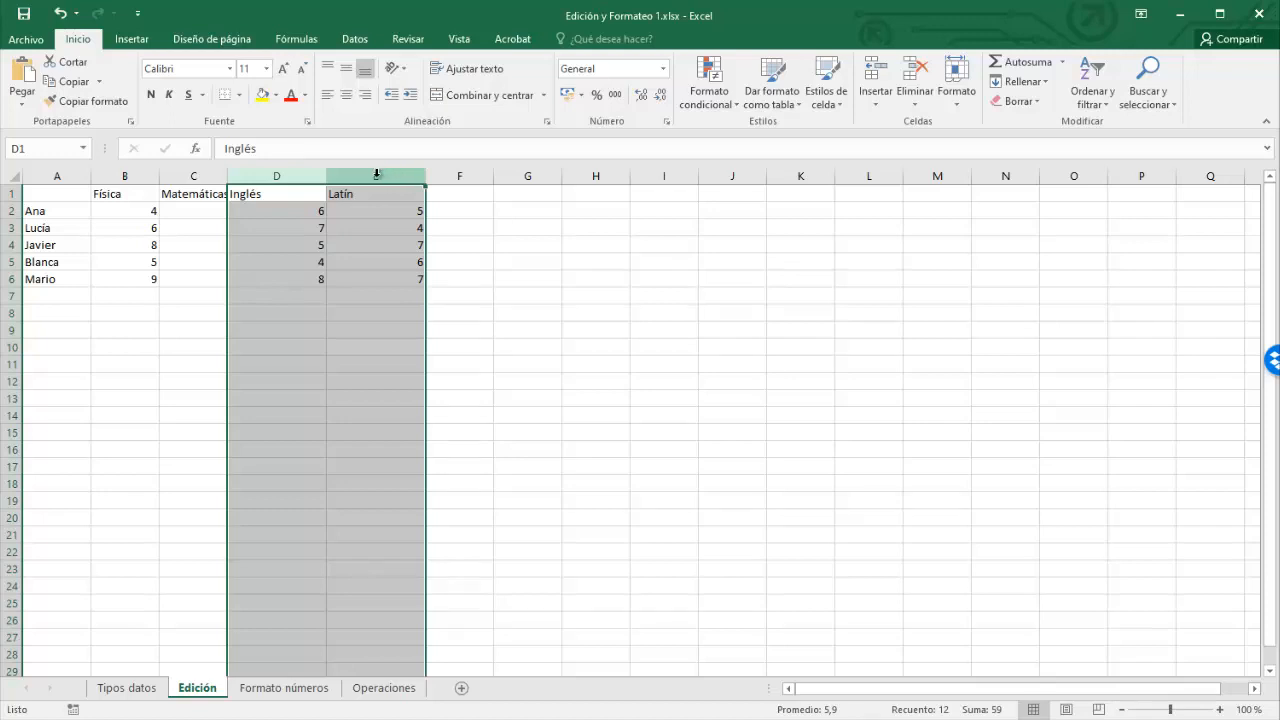
pyautogui.moveTo(8, 245); pyautogui.dragTo(12, 272)
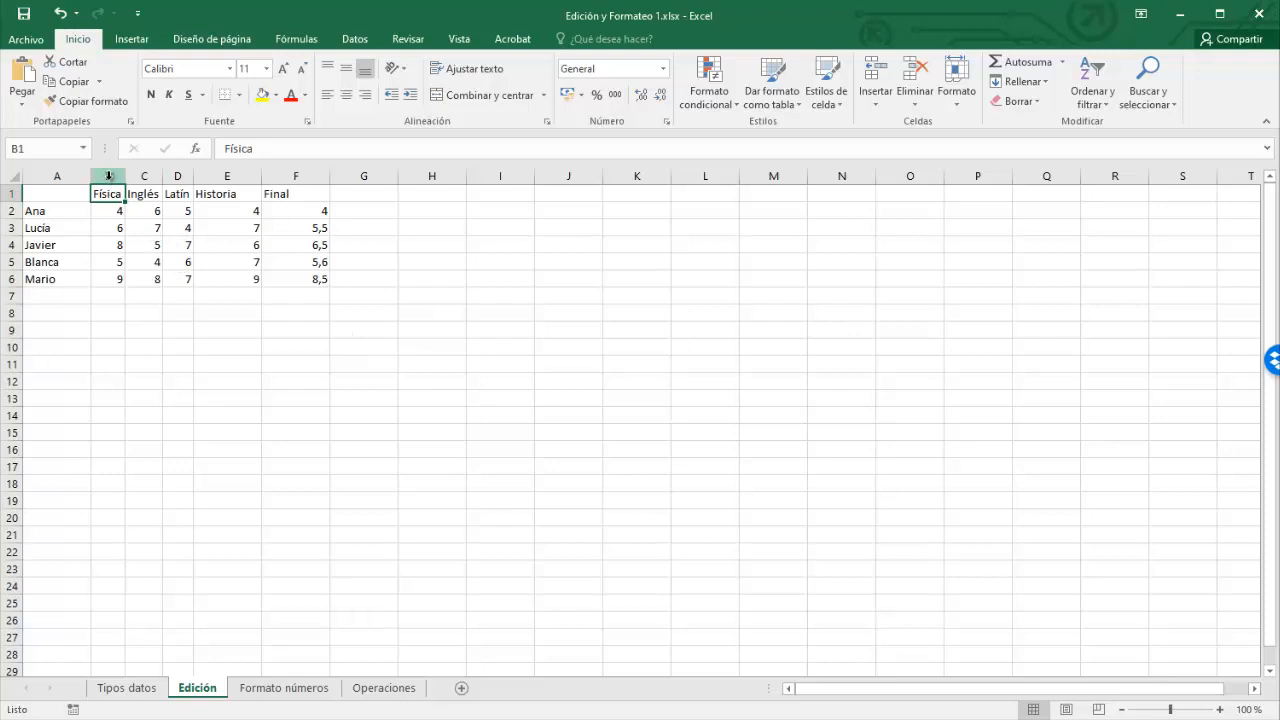
# Step: Hide columns B to E, from Física through Historia
pyautogui.moveTo(109, 176); pyautogui.dragTo(210, 175)
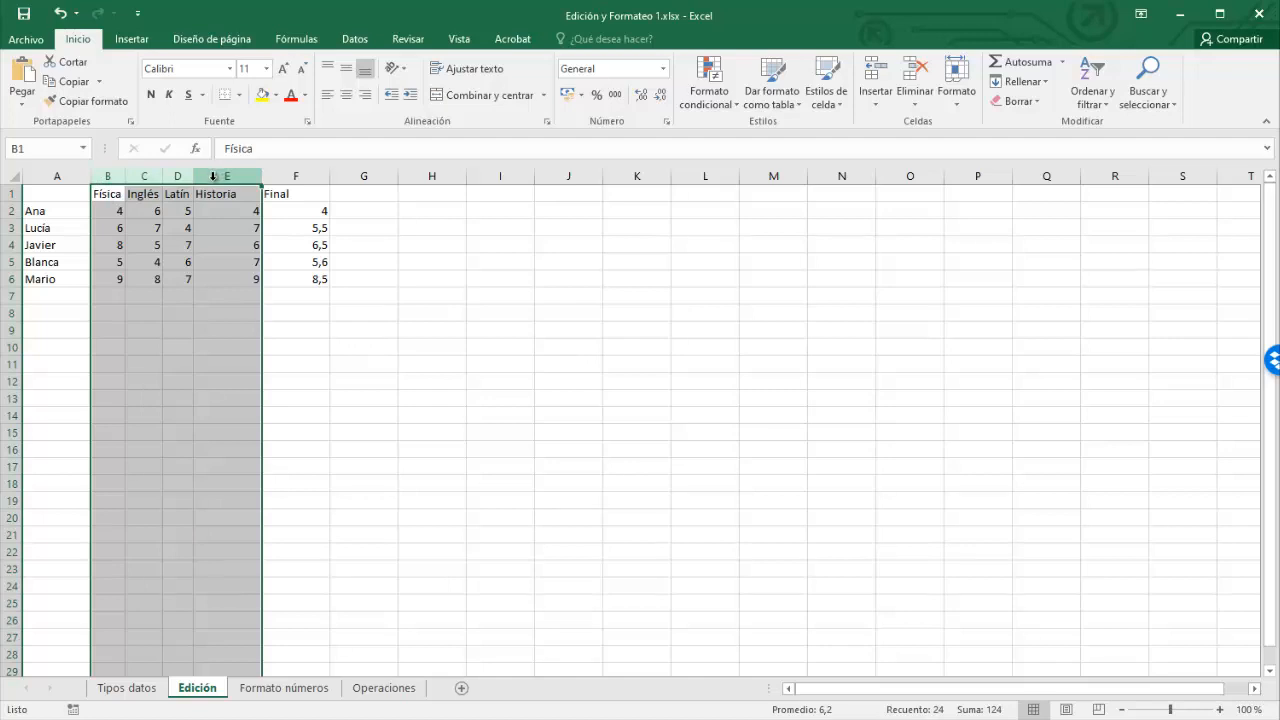
pyautogui.rightClick(212, 176)
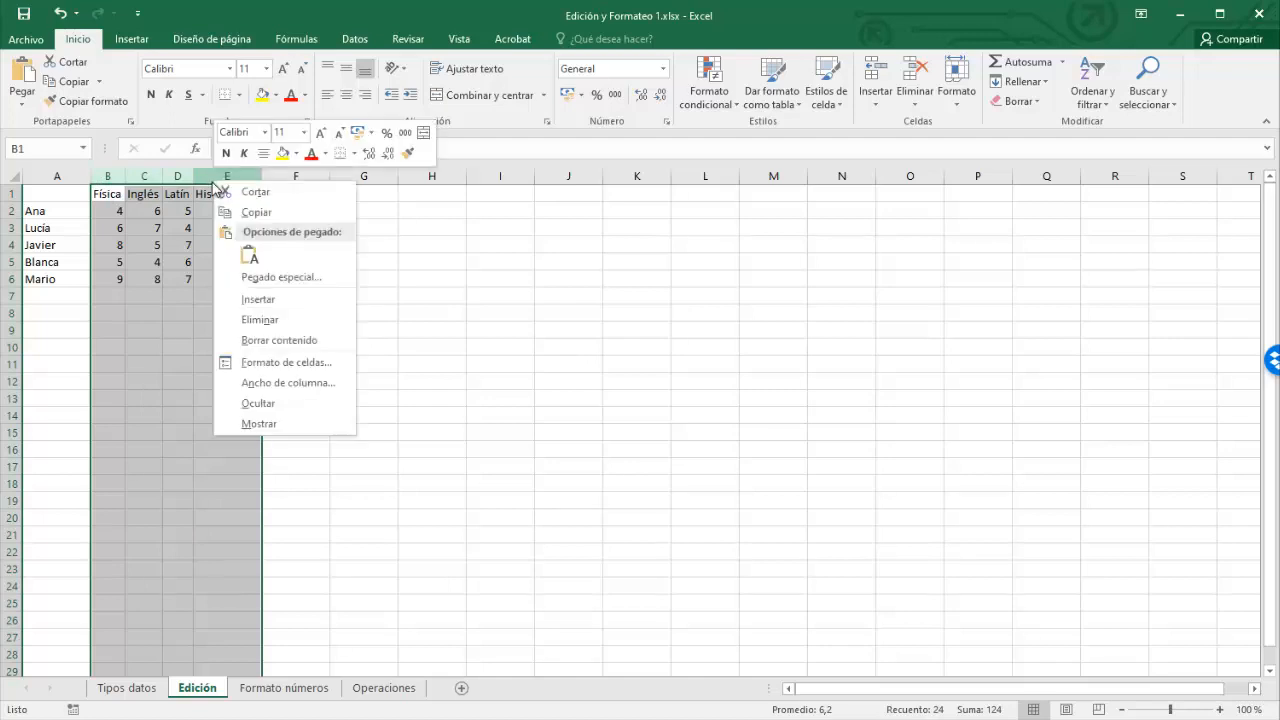
pyautogui.click(255, 403)
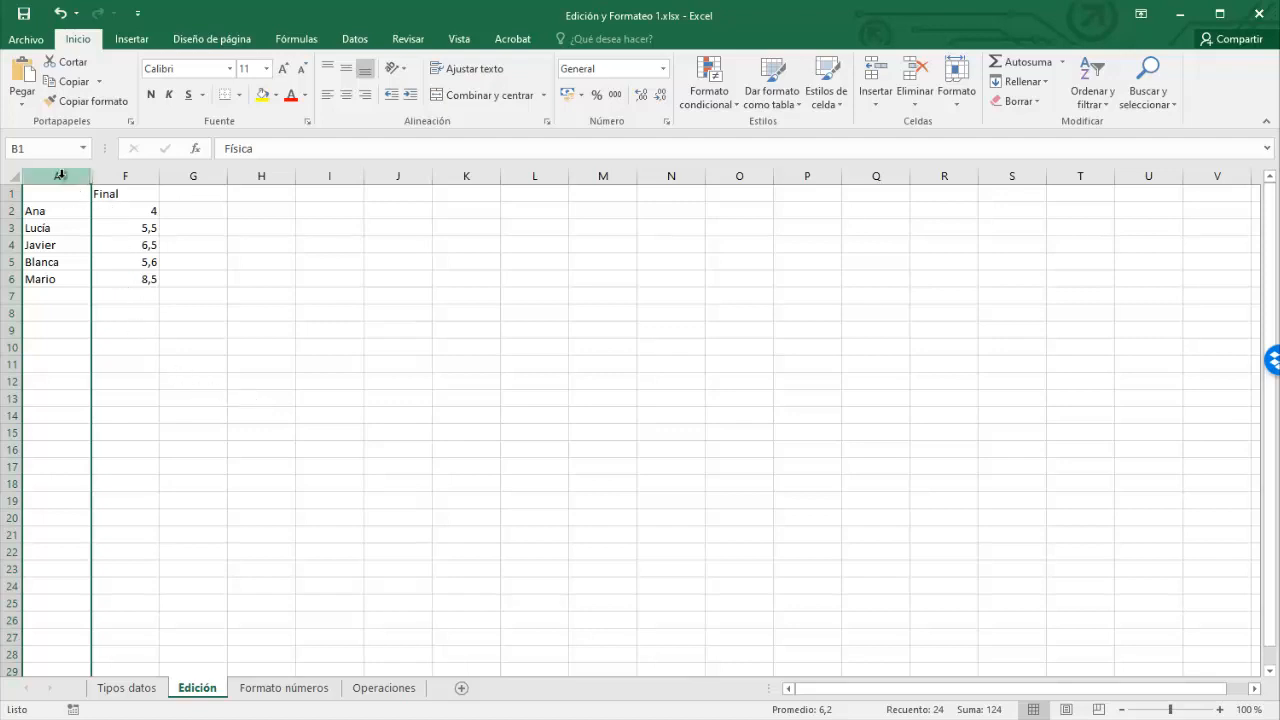
# Step: Unhide the hidden columns between columns A and F
pyautogui.moveTo(58, 176); pyautogui.dragTo(114, 177)
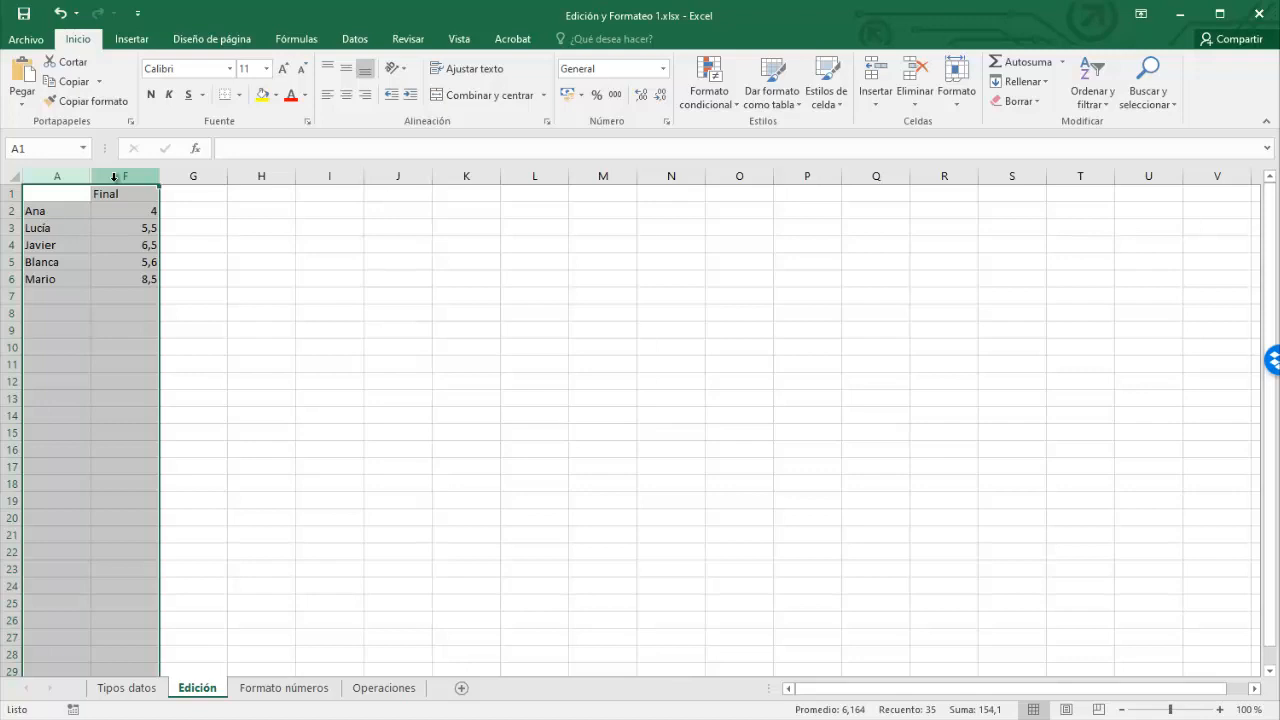
pyautogui.rightClick(116, 180)
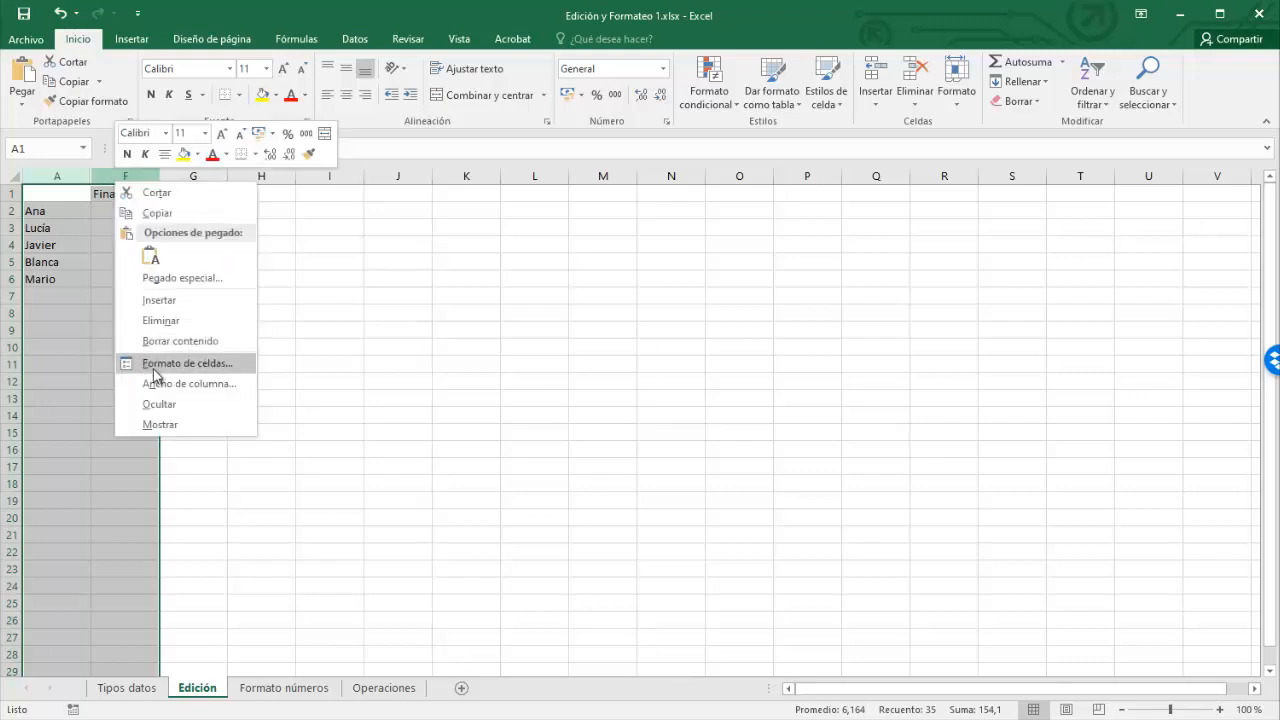
pyautogui.click(162, 424)
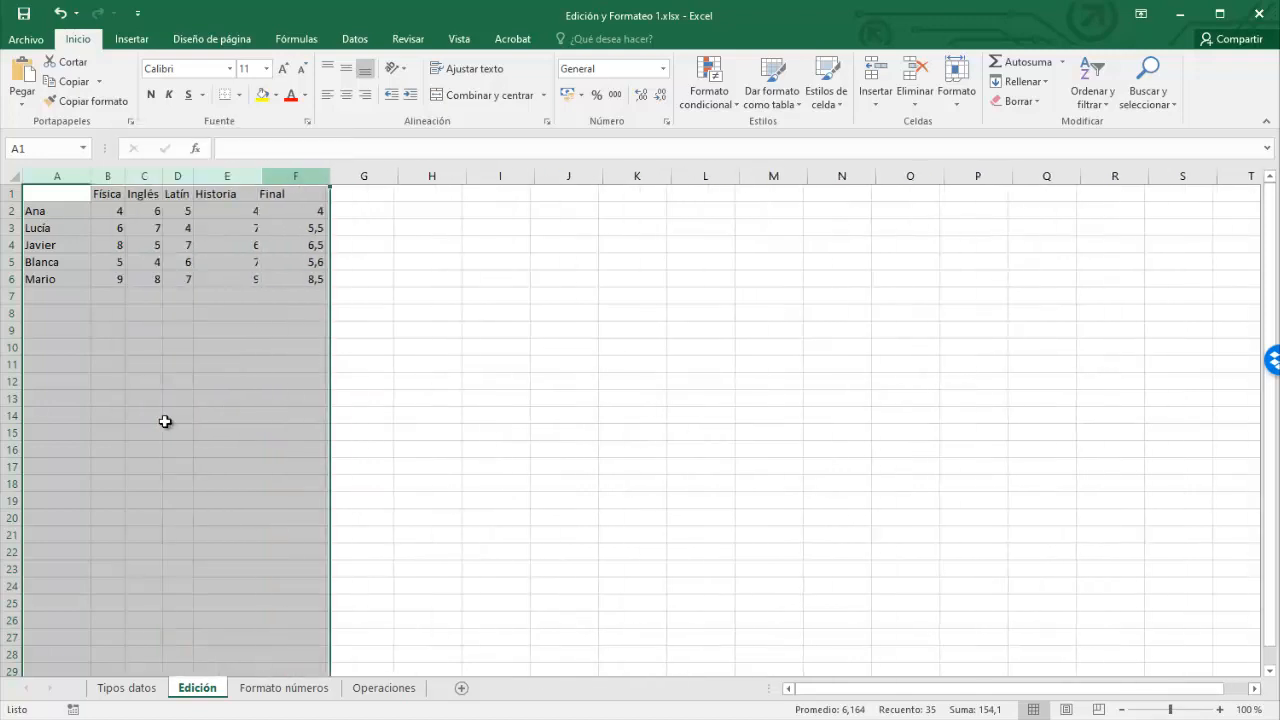